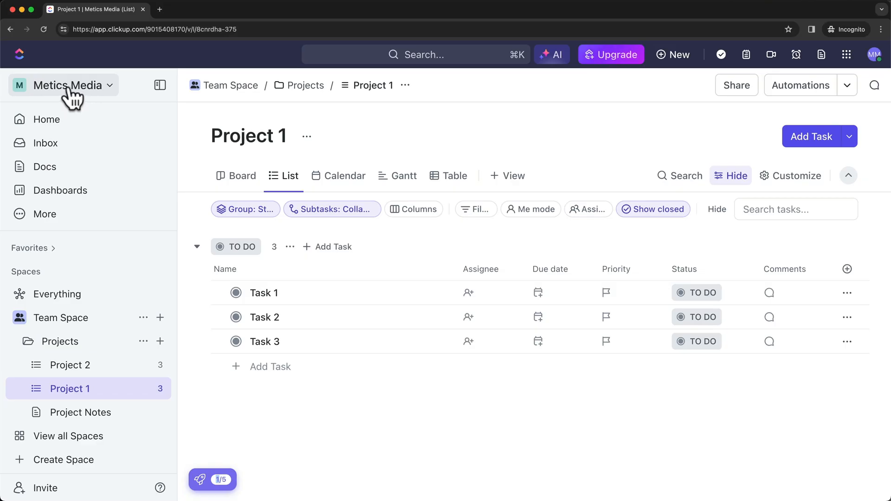
Delete the Team Space and its 6 tasks, pasting its name to confirm.
left_click(70, 86)
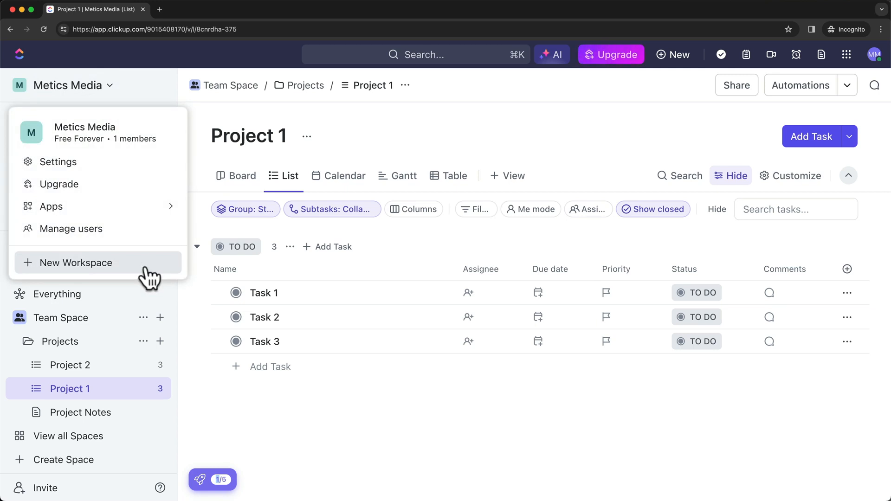
left_click(546, 420)
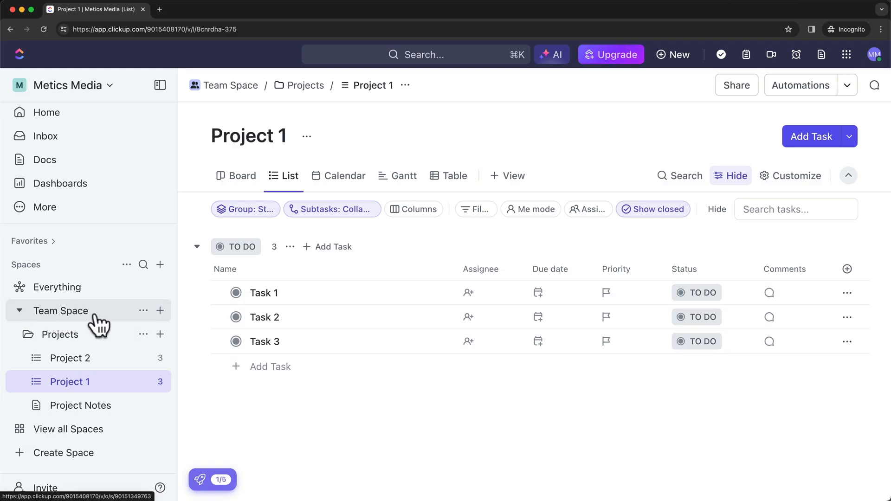
left_click(143, 310)
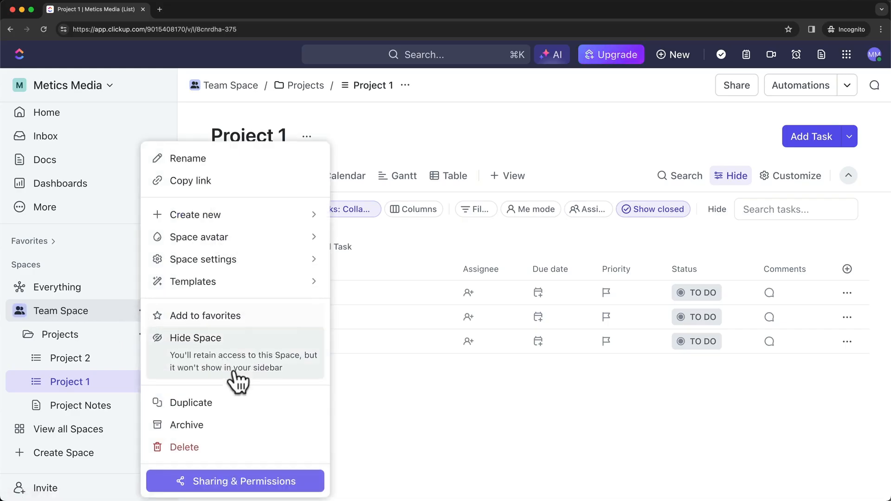
left_click(211, 447)
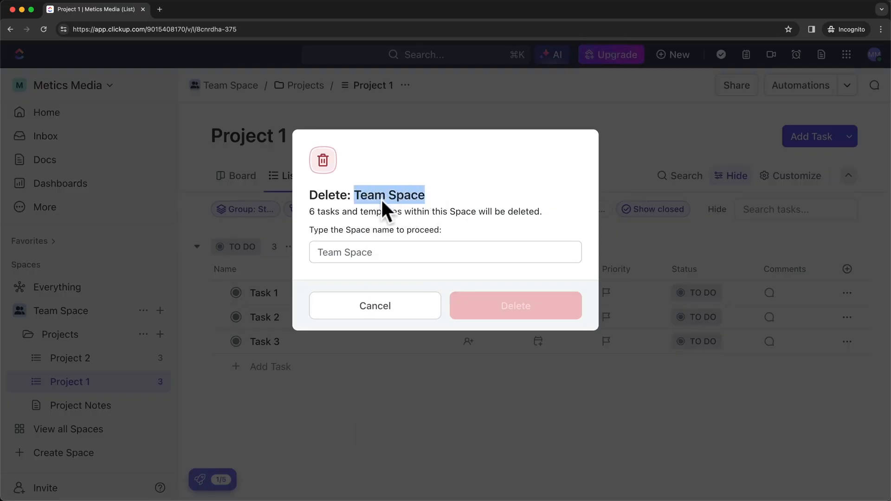
left_click(378, 250)
type("Team Space")
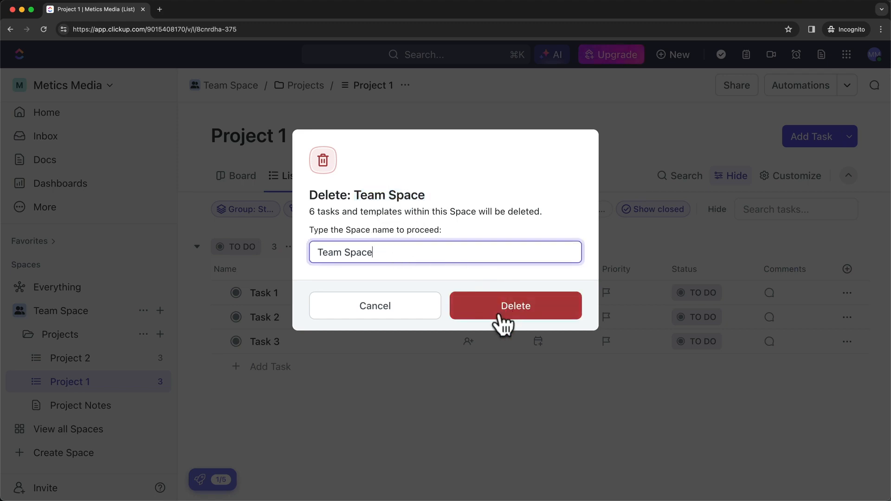
left_click(498, 312)
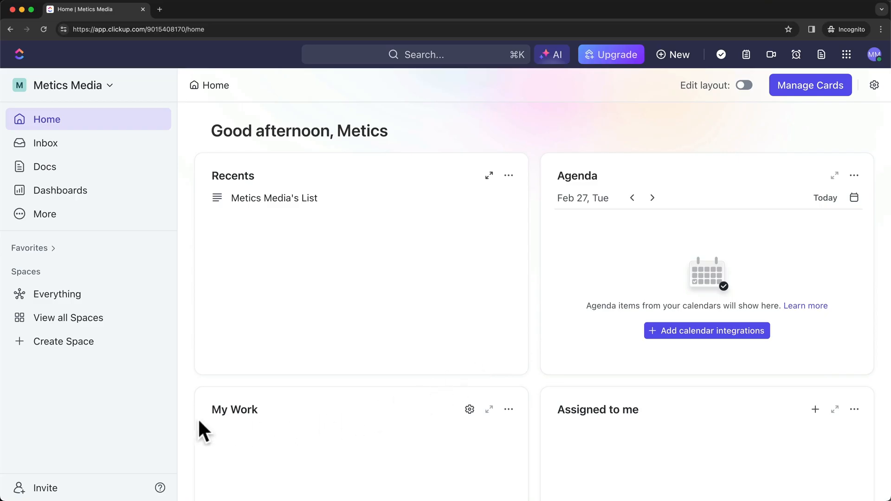
Name a new Space 'Marketing' and skip the description step.
left_click(82, 342)
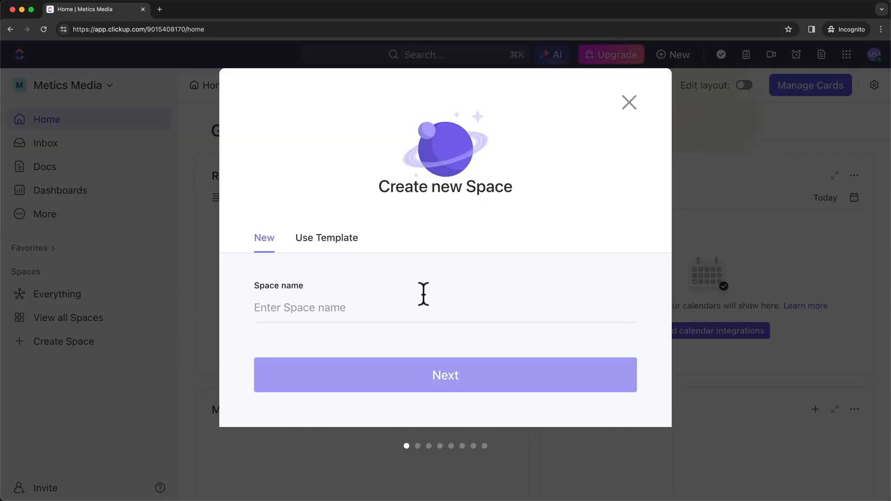
left_click(325, 307)
type("Marketing")
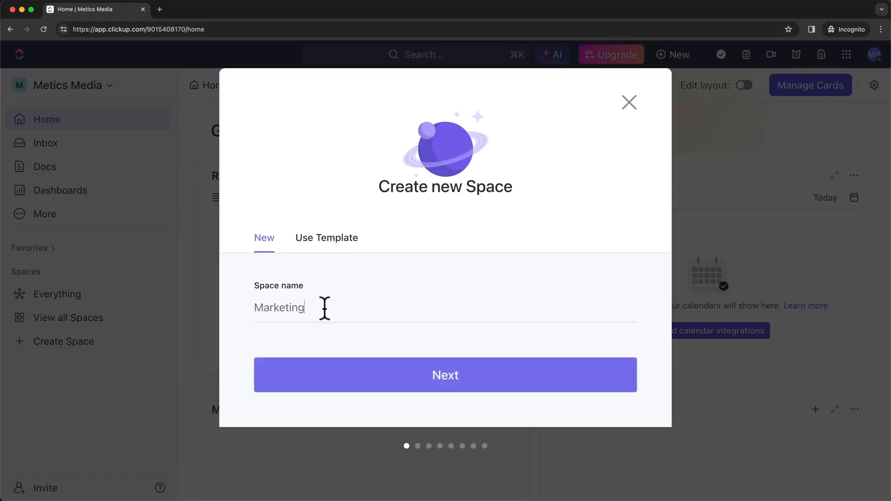
left_click(414, 373)
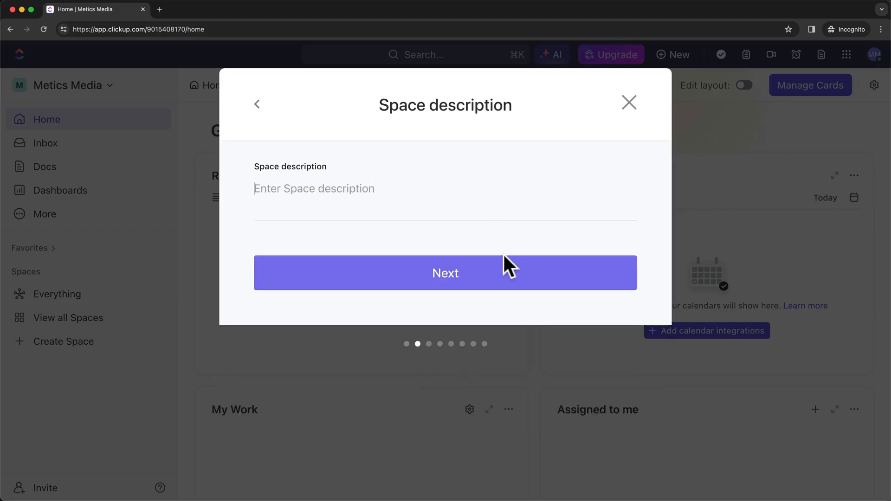
left_click(485, 277)
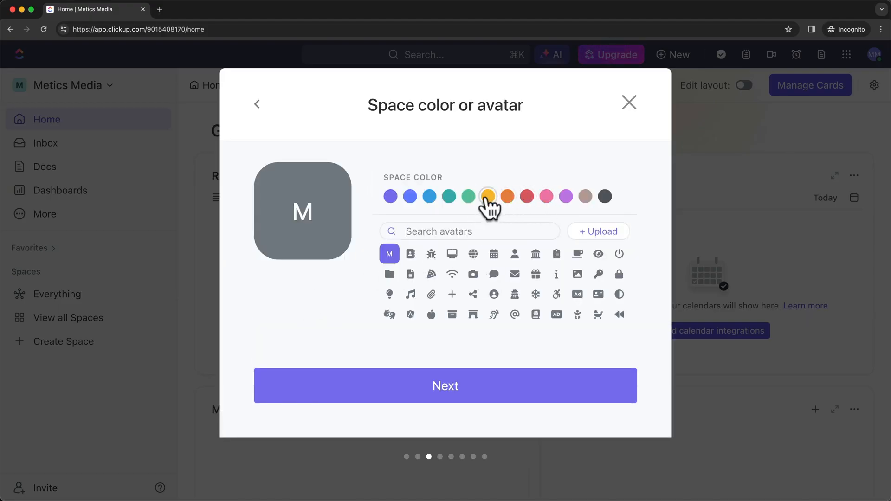
Search avatars for 'marketing', make the Space colour orange, and continue to sharing.
left_click(435, 231)
type("marketing")
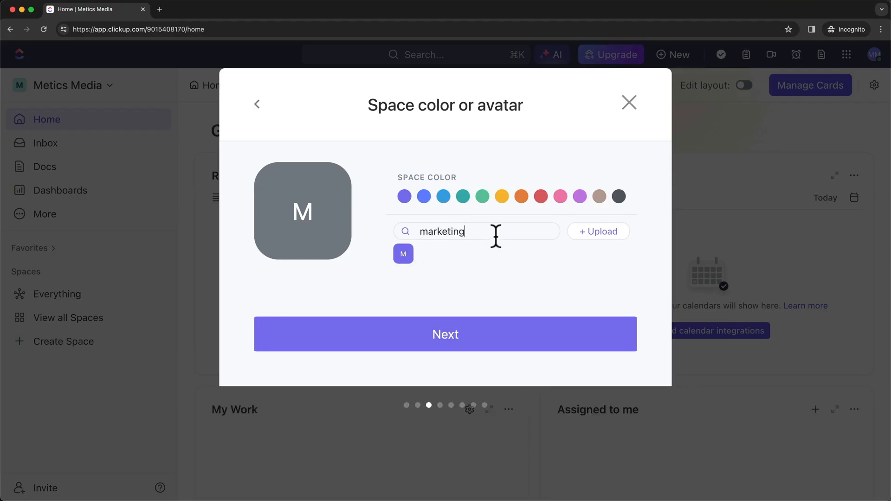
left_click(521, 197)
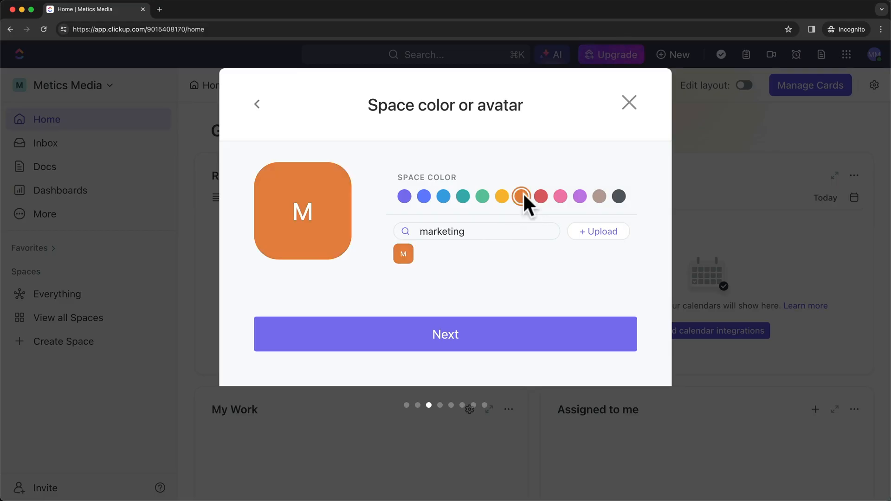
left_click(492, 342)
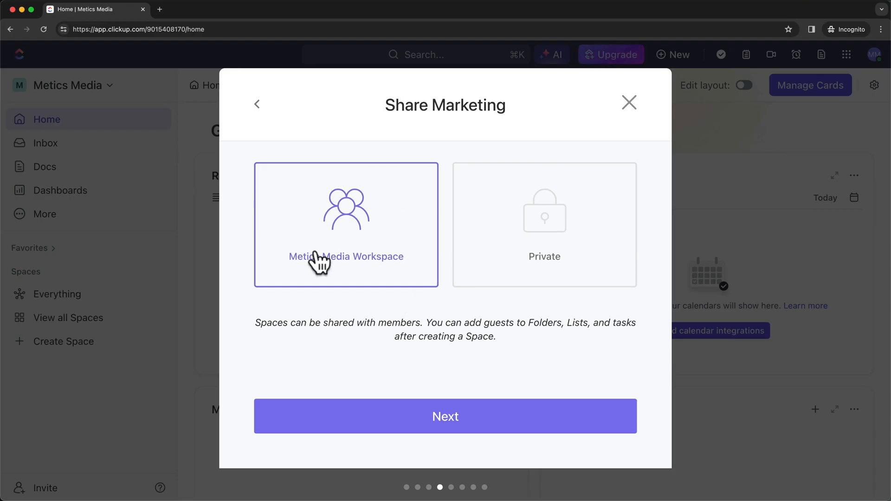
Choose the Private sharing option for Marketing and proceed to statuses.
left_click(540, 278)
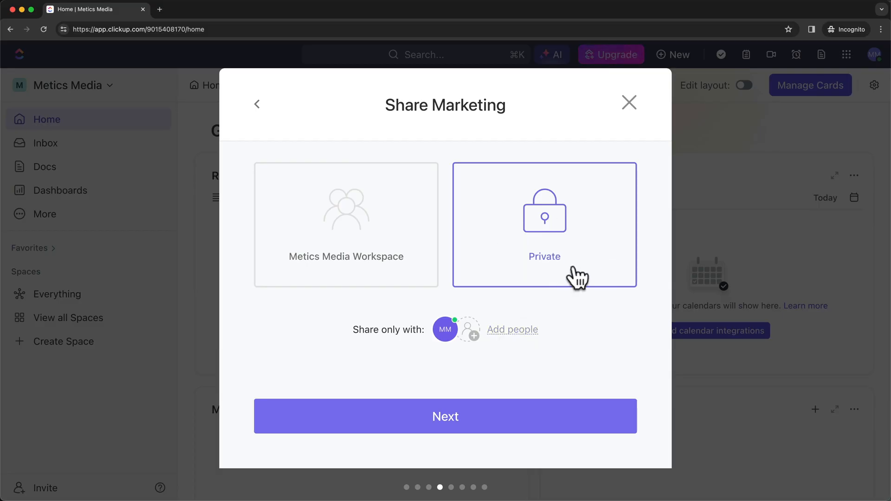
left_click(474, 420)
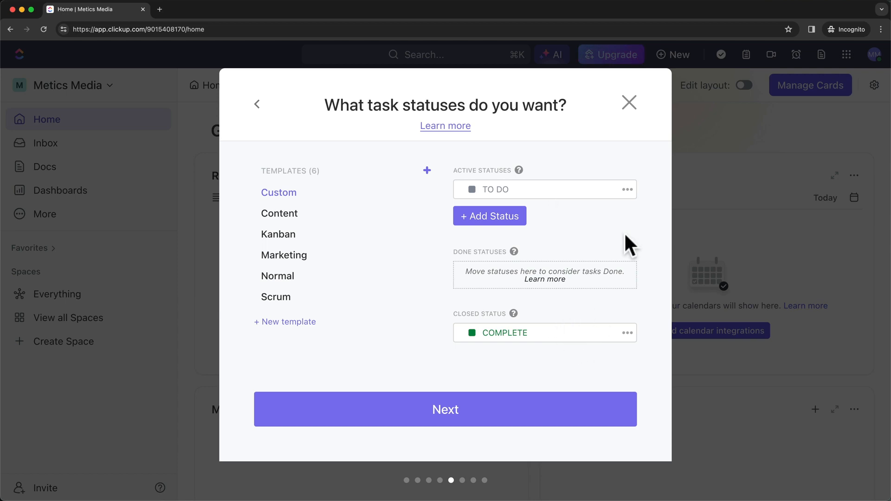
Add a yellow IN PROGRESS status, preview the Content template, then keep Custom and continue.
left_click(502, 218)
type("IN ")
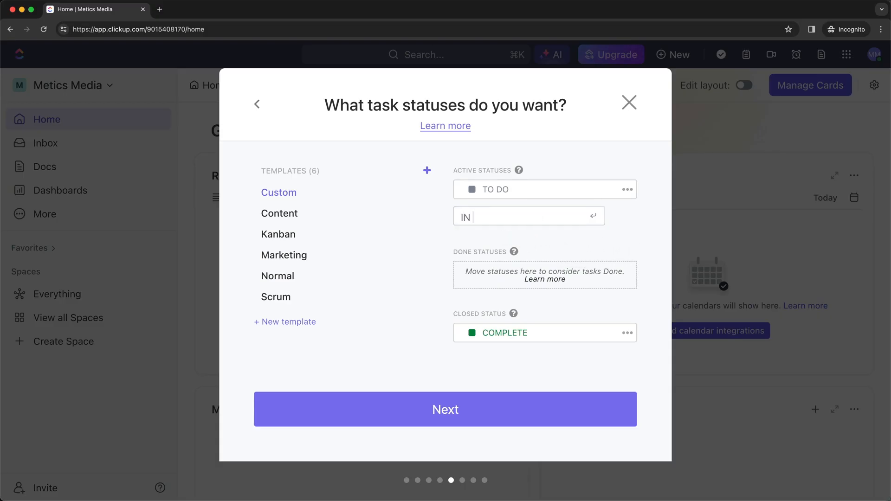
type("PROGRESS")
left_click(593, 216)
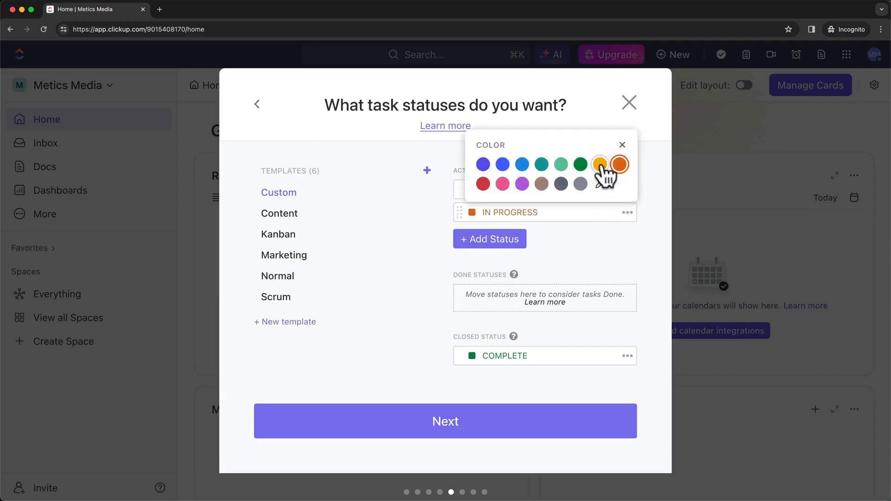
left_click(600, 164)
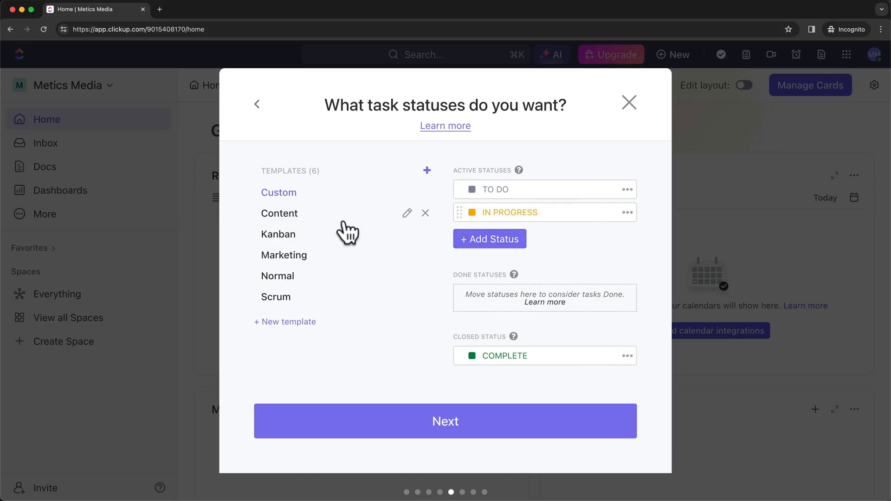
left_click(280, 213)
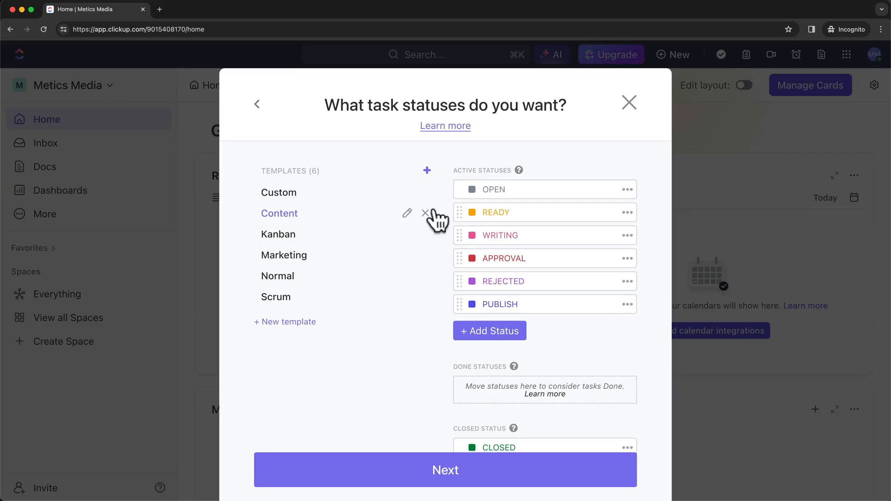
left_click(280, 193)
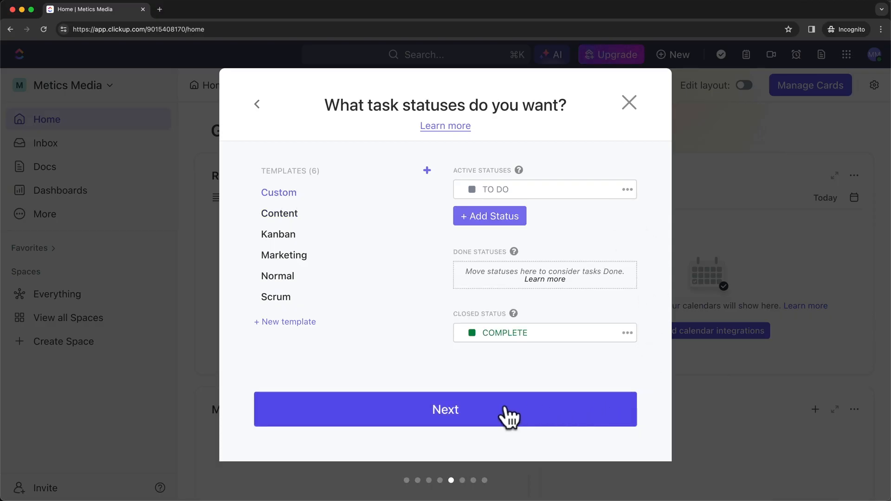
left_click(560, 413)
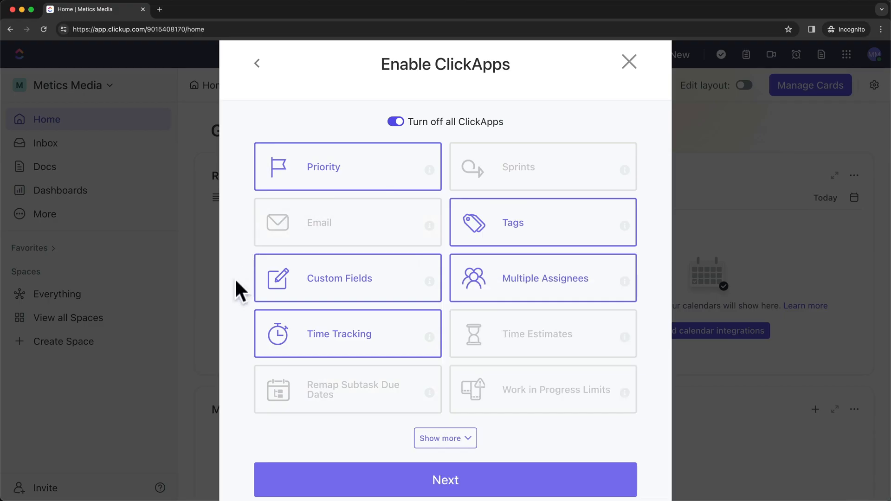
Accept the ClickApps and List and Board default views, review the summary, and create the Space.
scroll(235, 278, "down", 1)
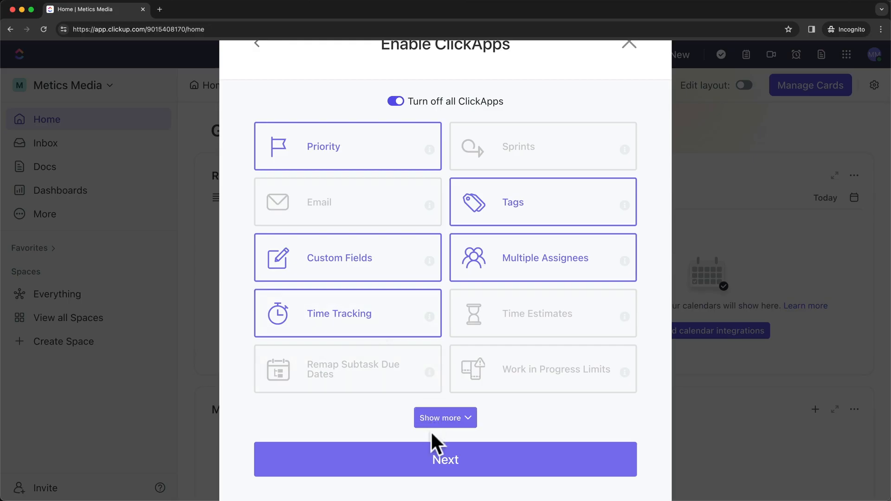
left_click(434, 447)
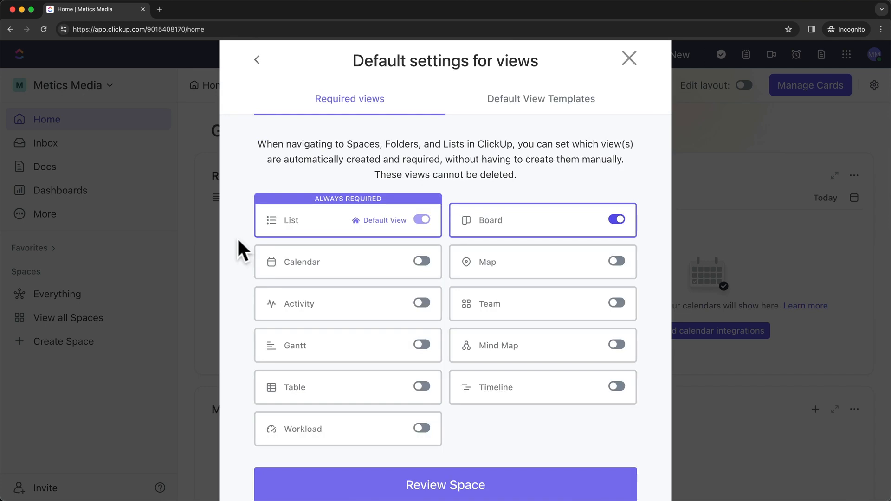
scroll(238, 237, "down", 2)
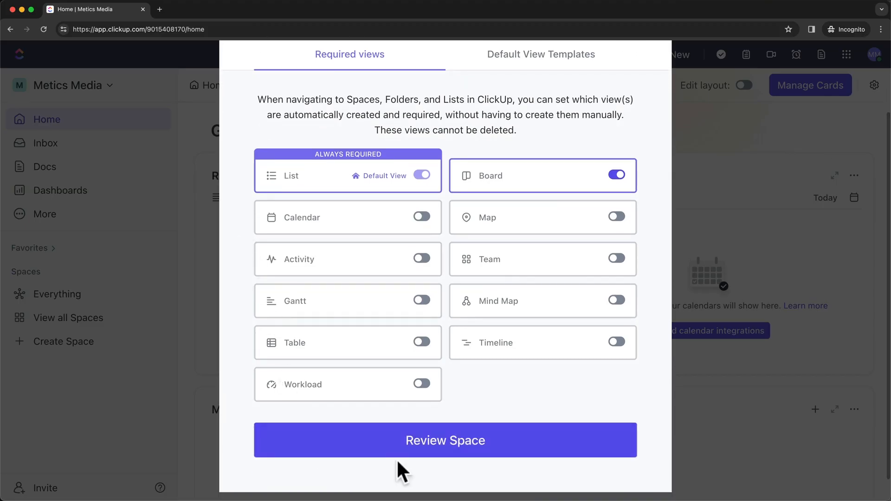
left_click(510, 449)
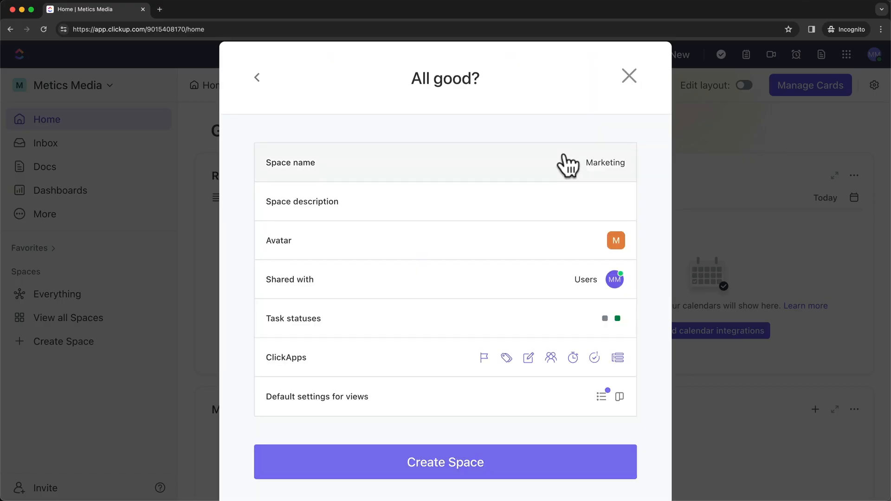
left_click(552, 476)
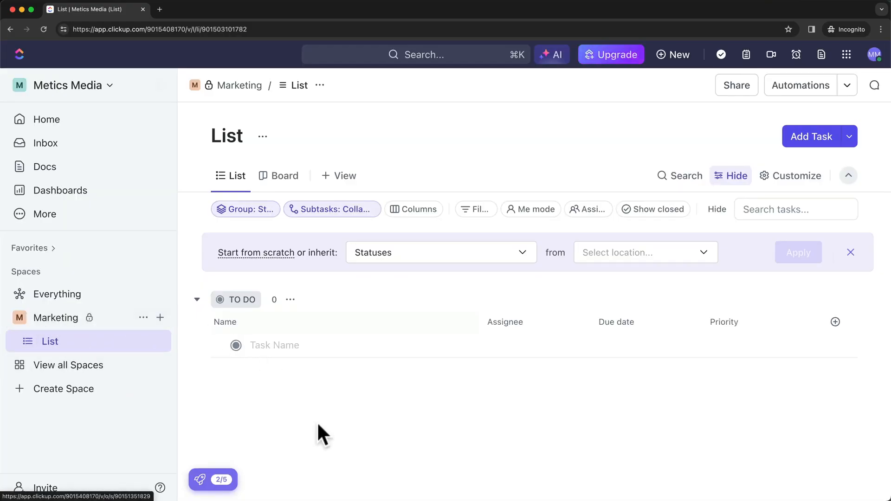
left_click_drag(385, 500, 380, 99)
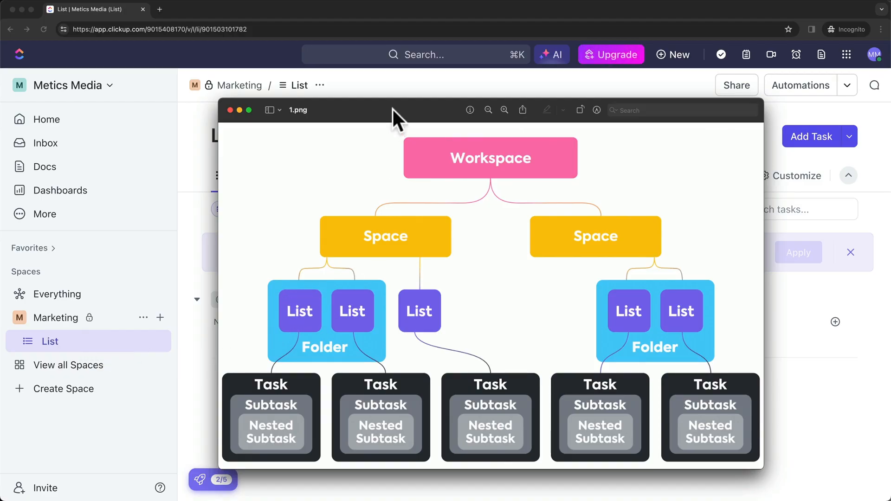
left_click_drag(393, 110, 378, 500)
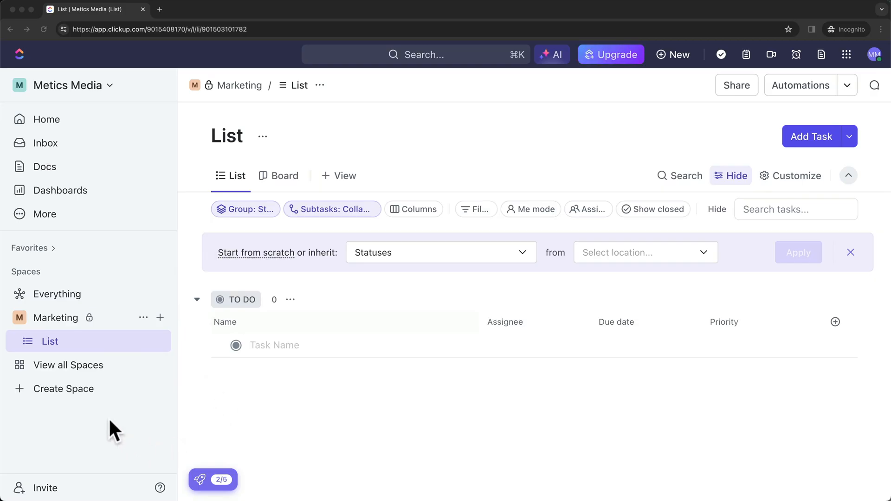
left_click(63, 391)
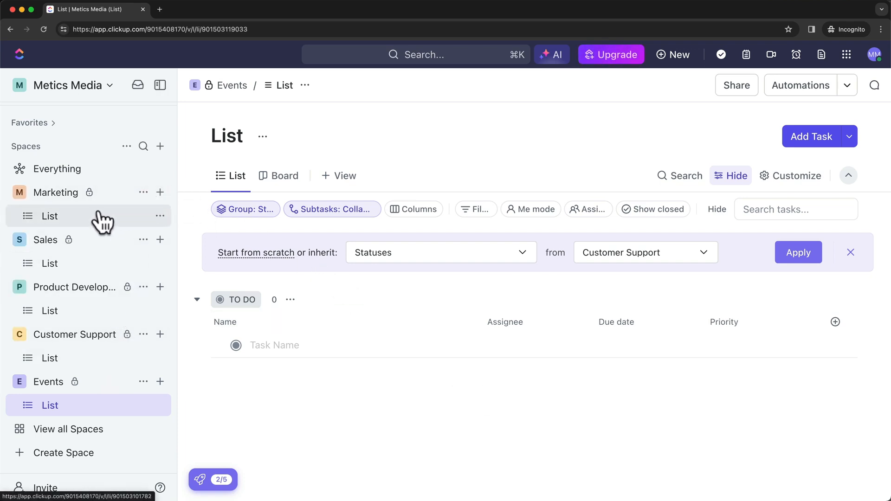
Collapse the Sales, Product Development, Customer Support and Events spaces in the sidebar.
left_click(20, 240)
left_click(18, 287)
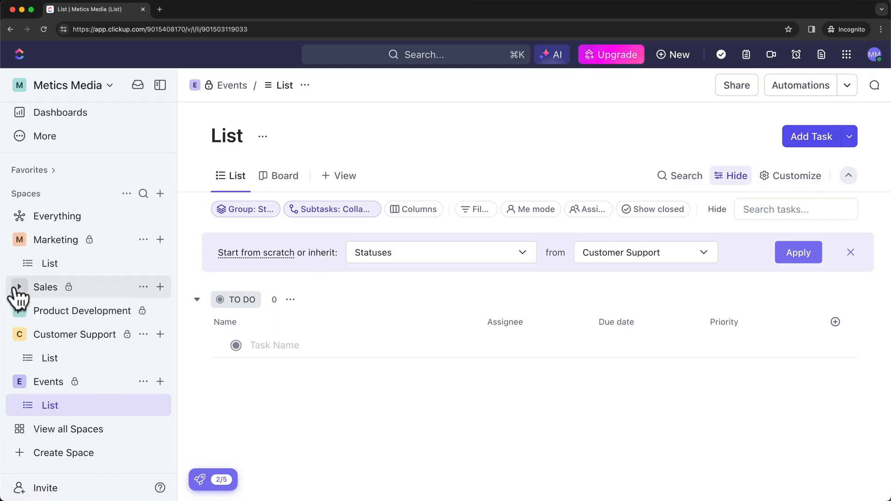
left_click(19, 333)
left_click(20, 381)
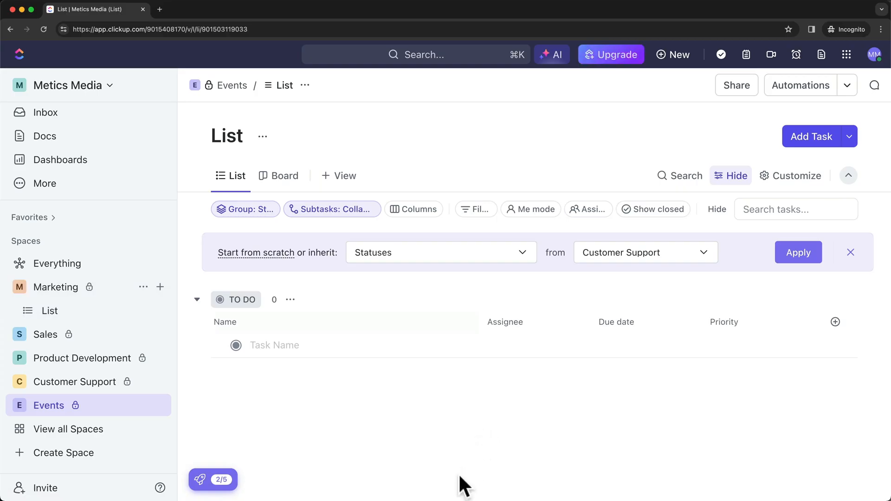
Check the hierarchy diagram, then open the List in the Marketing space.
left_click_drag(451, 499, 409, 500)
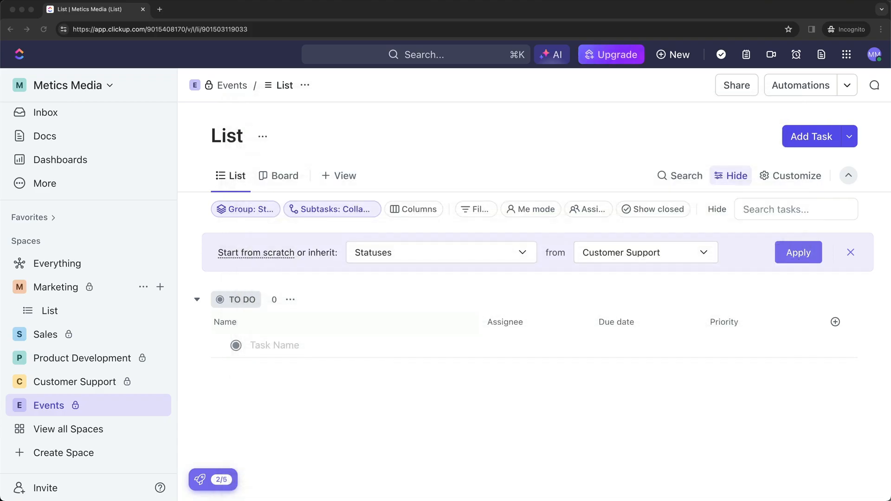
left_click(380, 412)
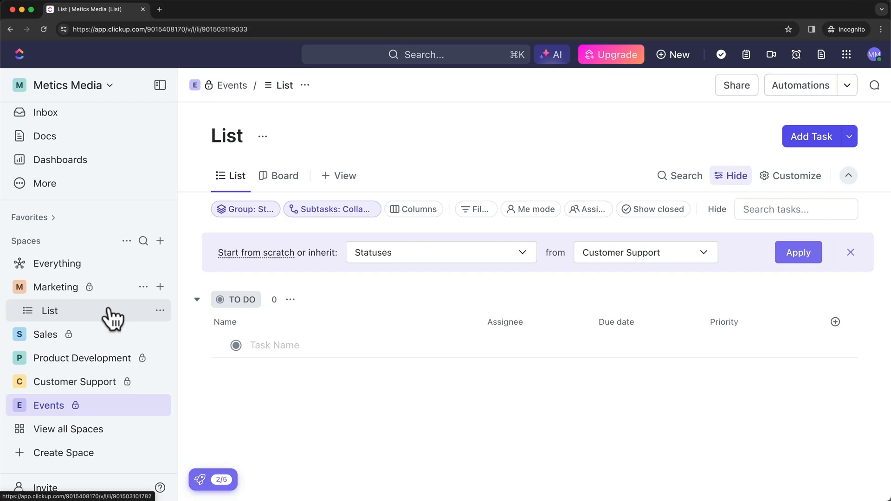
left_click(85, 320)
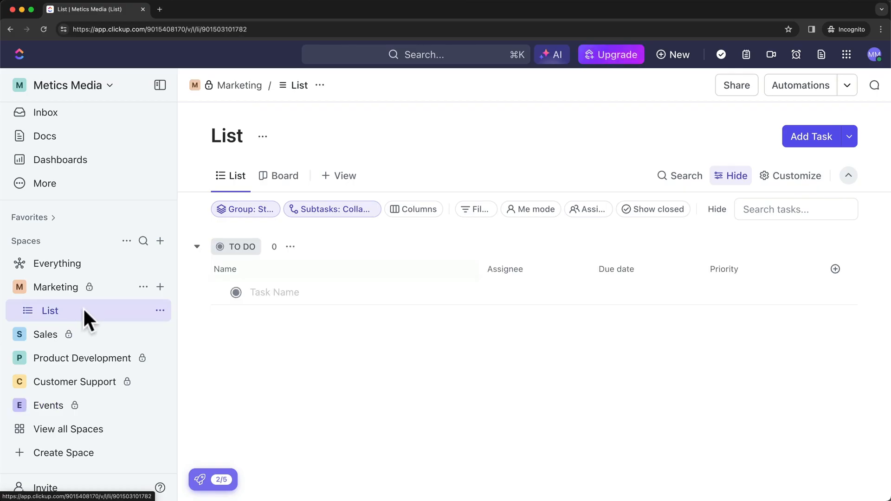
Retitle the list '1 - Black Friday Campaign', then start and dismiss an empty new task.
left_click(236, 136)
left_click(245, 136)
key("BackSpace")
key("BackSpace")
key("BackSpace")
key("BackSpace")
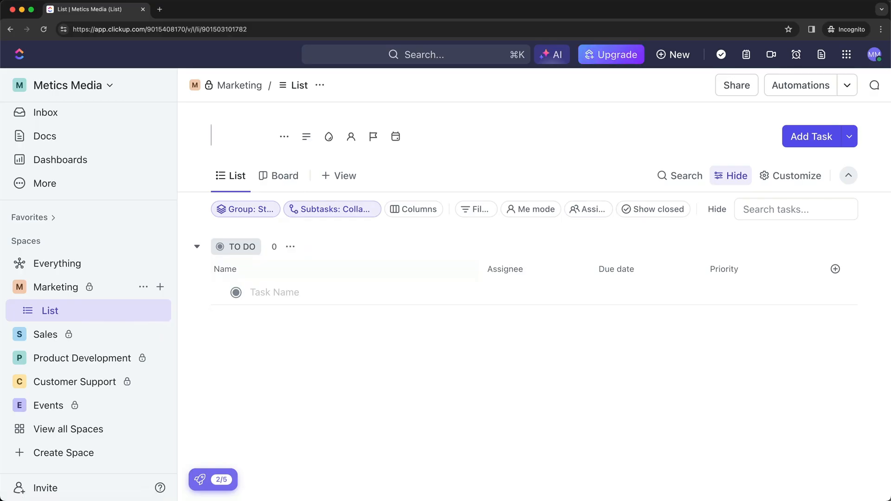
type("1")
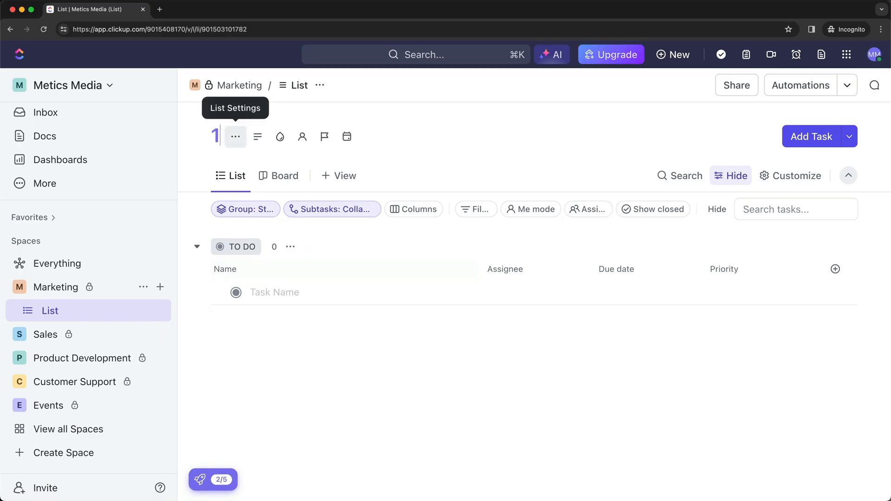
type(" - Blac")
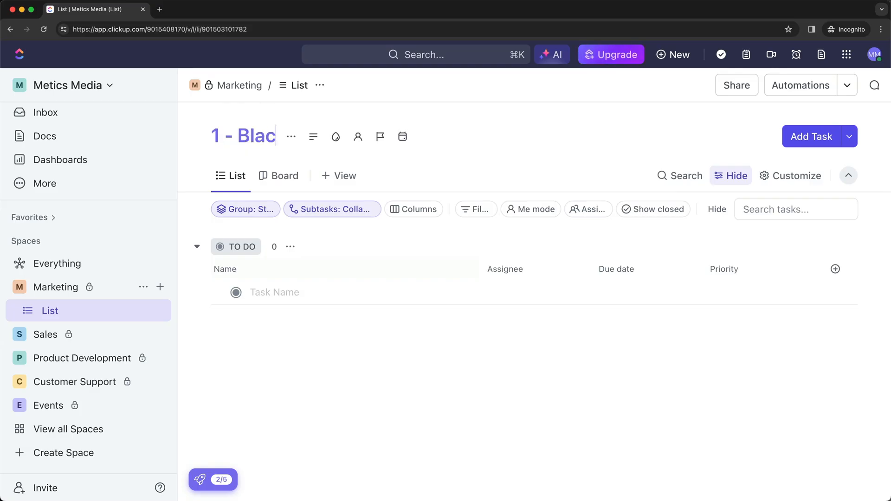
type("k Friday Campaign")
key("Return")
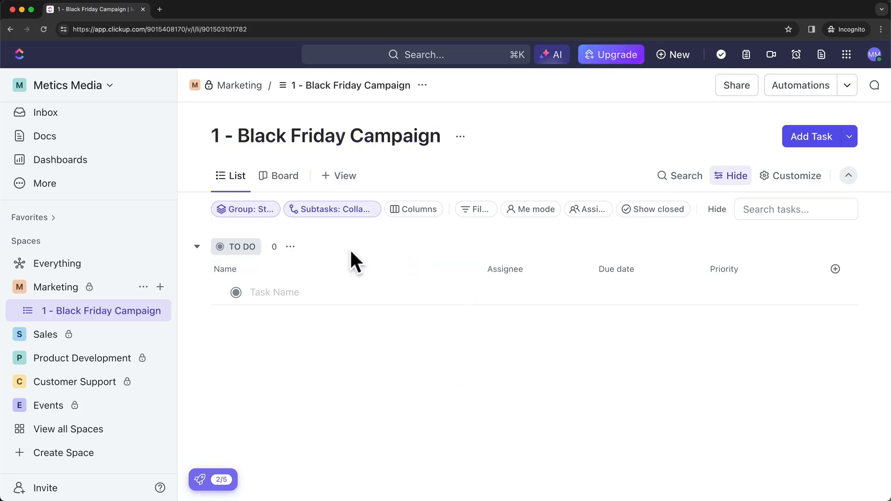
left_click(312, 292)
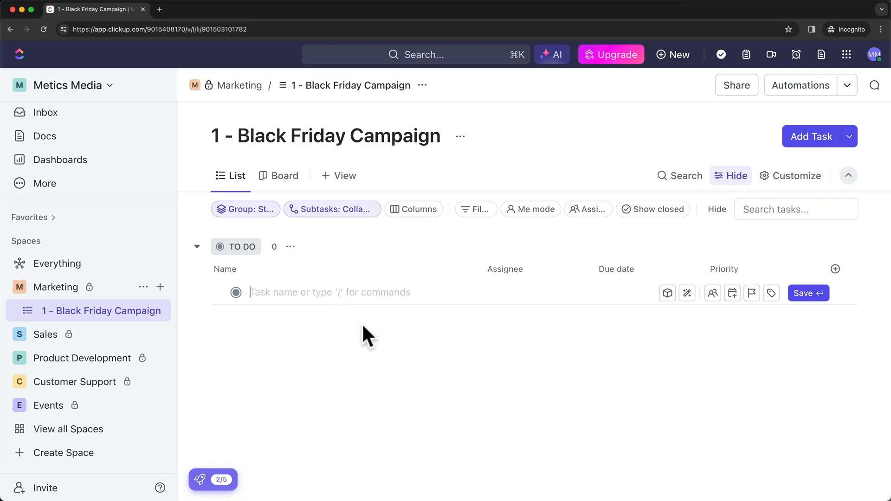
left_click(312, 330)
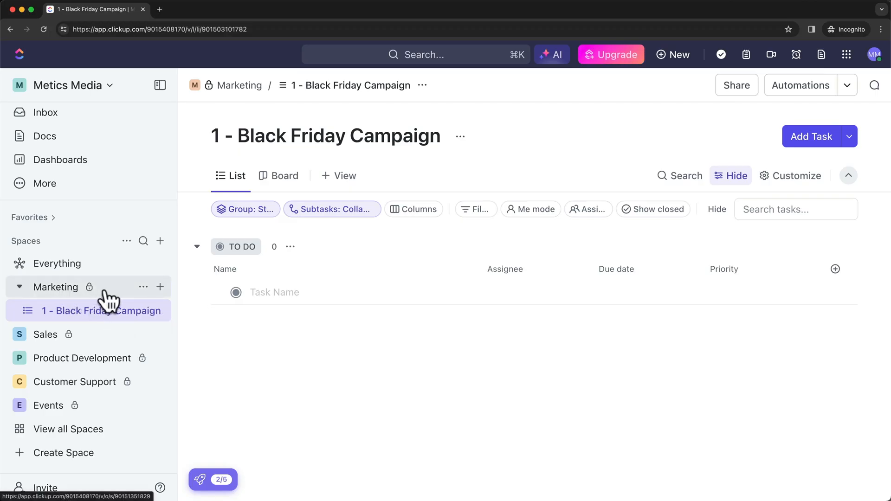
Create a Marketing list named '2 - New Year Campaign'.
left_click(160, 287)
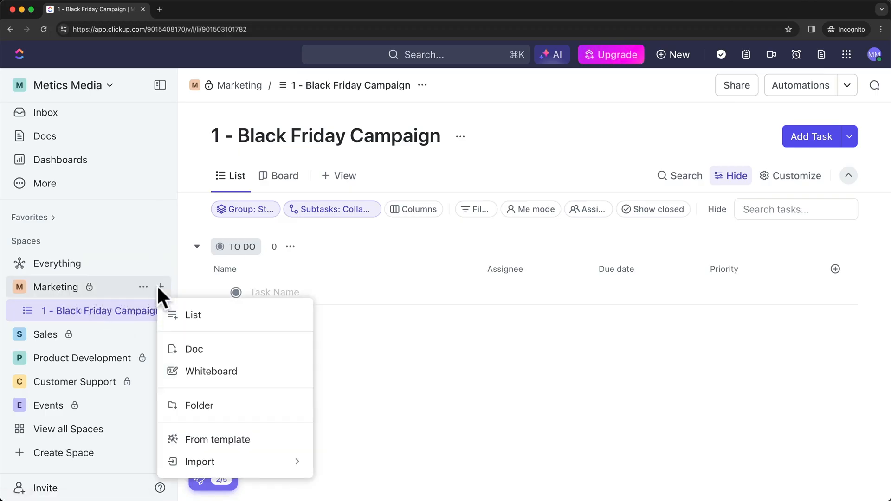
left_click(194, 316)
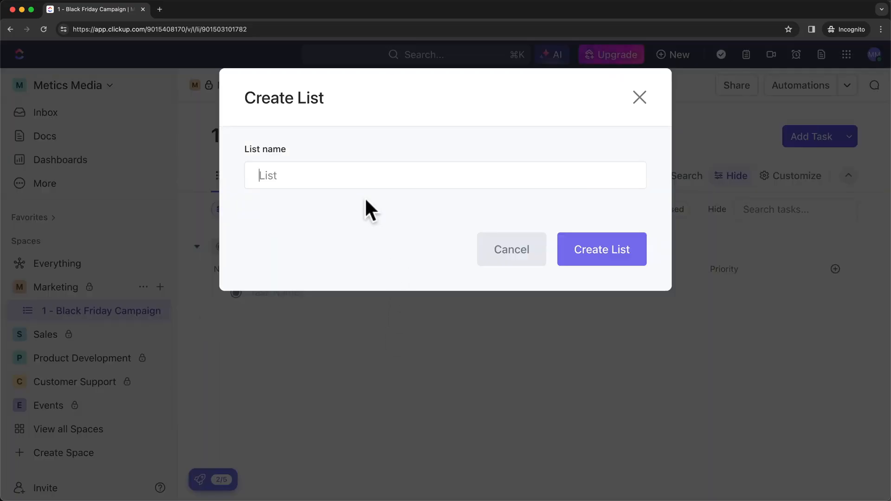
type("2 - New Year Ca")
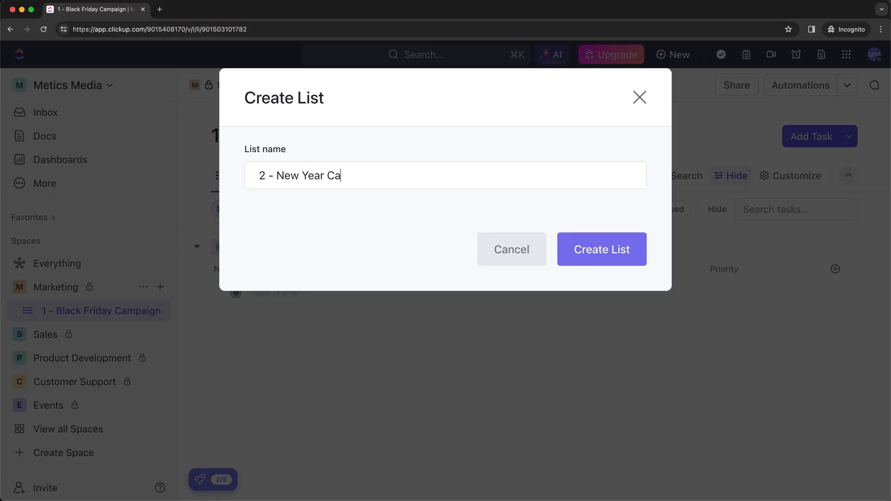
type("mpaign")
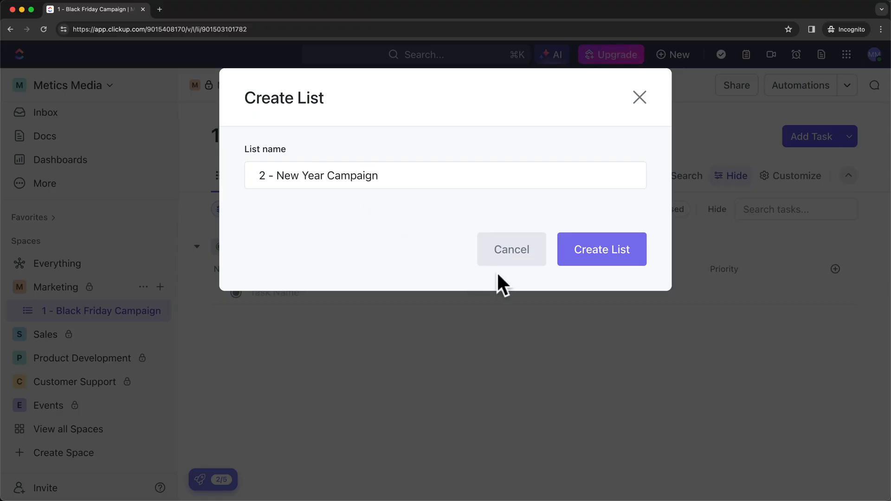
left_click(577, 259)
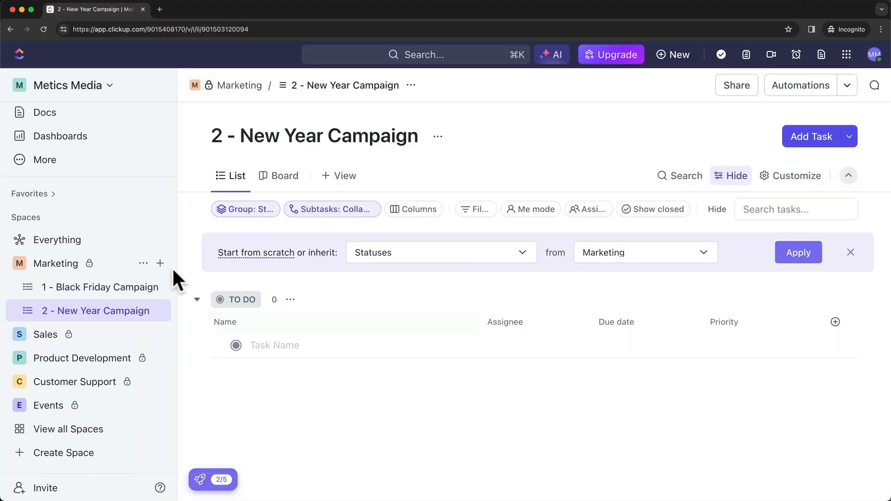
Create a Marketing list named '3 - Easter Campaign'.
left_click(160, 264)
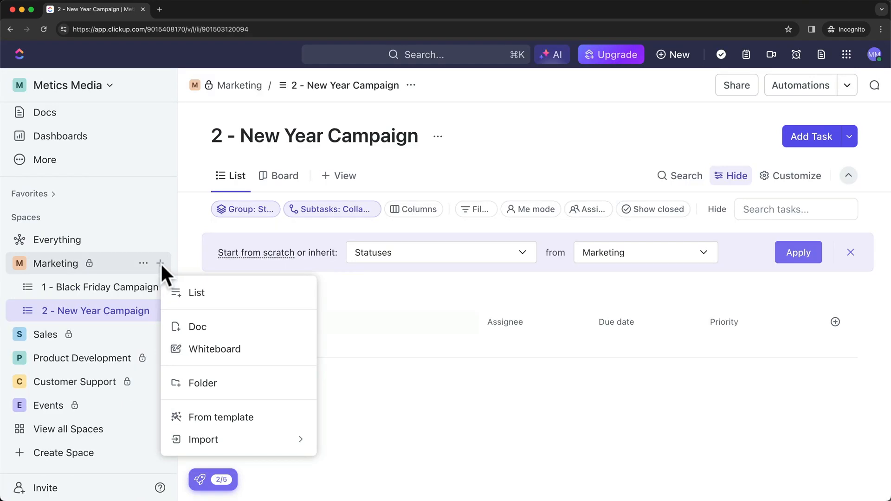
left_click(204, 293)
type("3 - ")
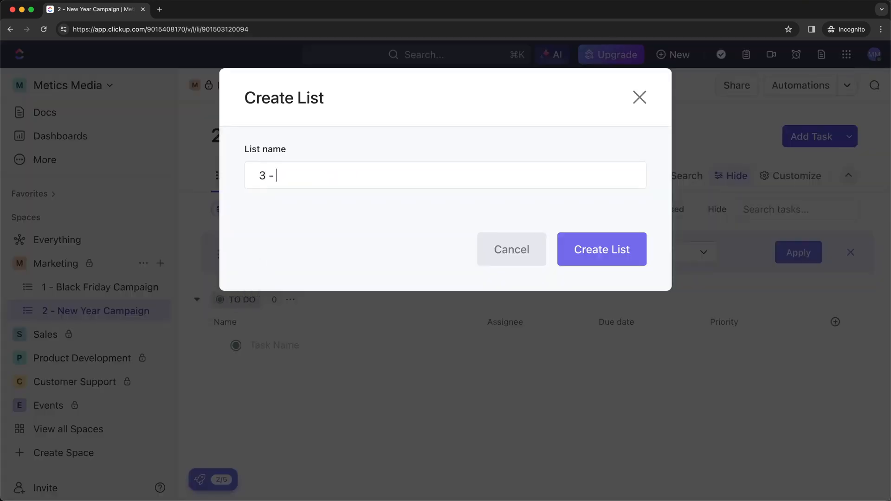
type("Easter Campaign")
left_click(571, 262)
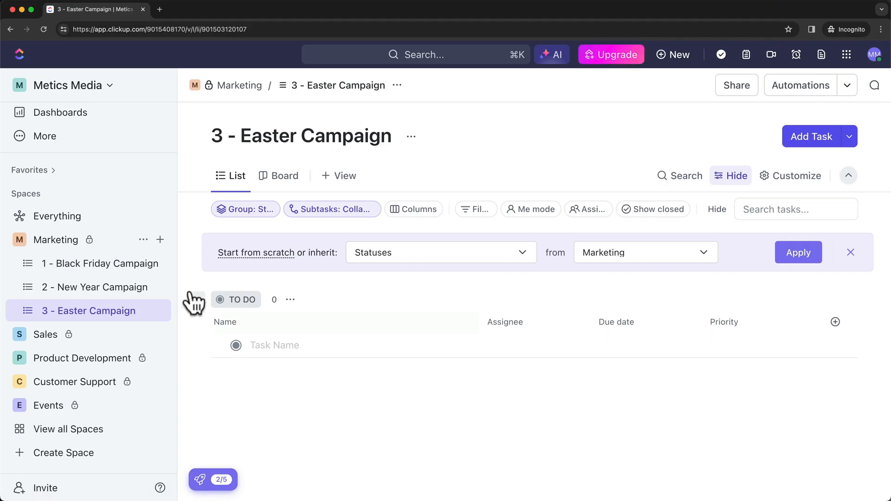
left_click(160, 240)
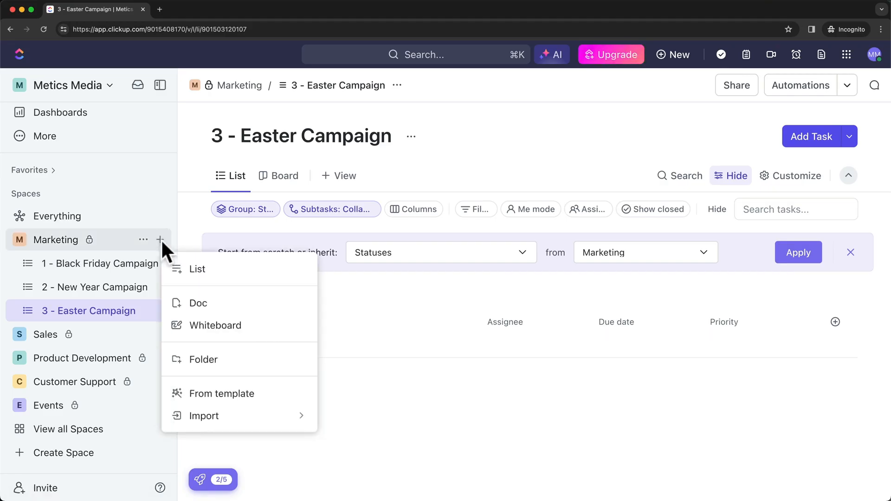
Create another Marketing list, entering the name 'Blogs', then consult the hierarchy diagram.
left_click(208, 270)
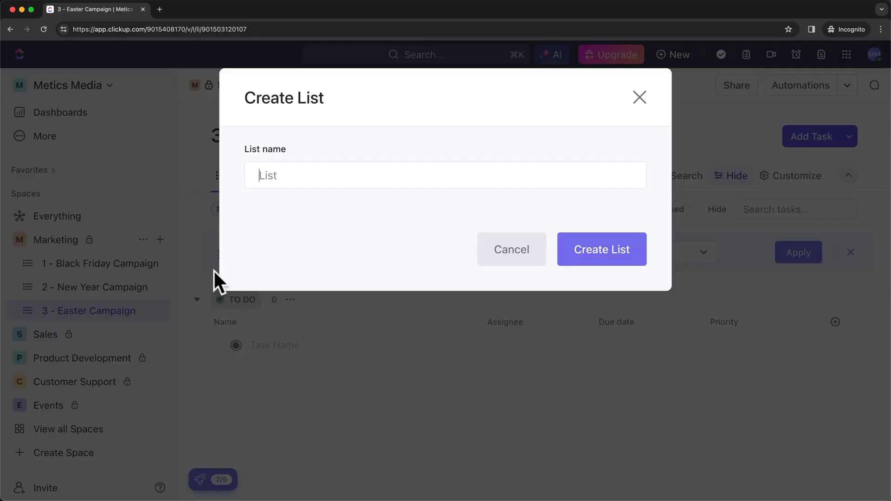
type("Blogs")
left_click(582, 263)
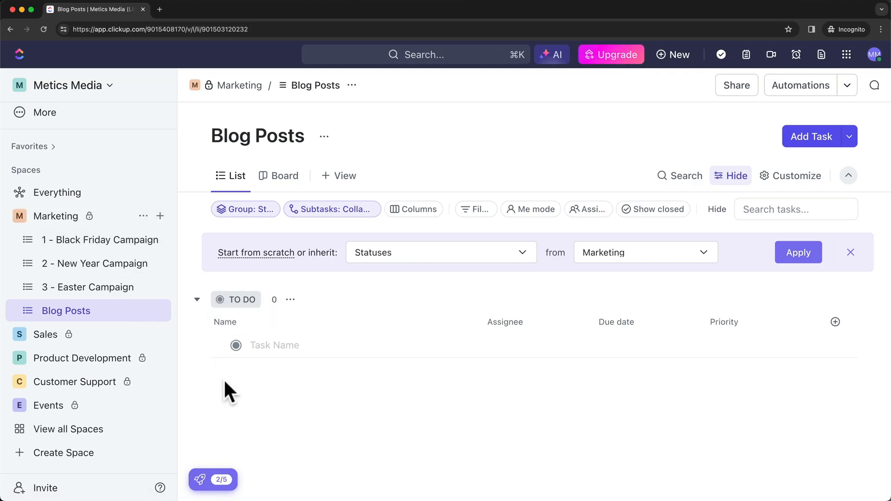
left_click_drag(429, 500, 378, 105)
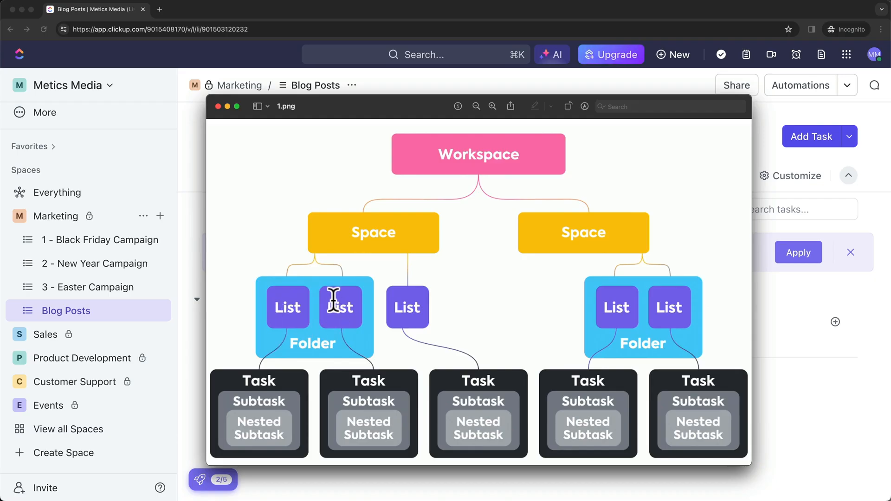
left_click_drag(368, 117, 363, 498)
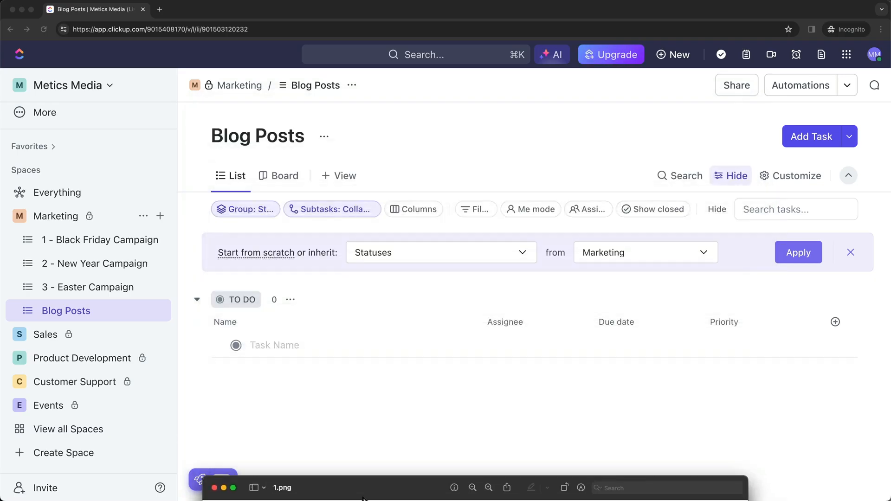
left_click(454, 384)
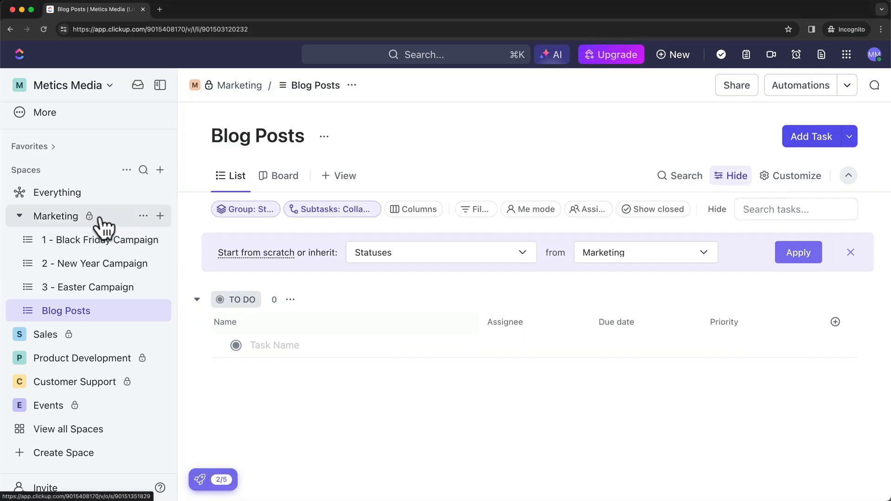
Create a folder named 'Campaigns' in the Marketing space.
left_click(160, 215)
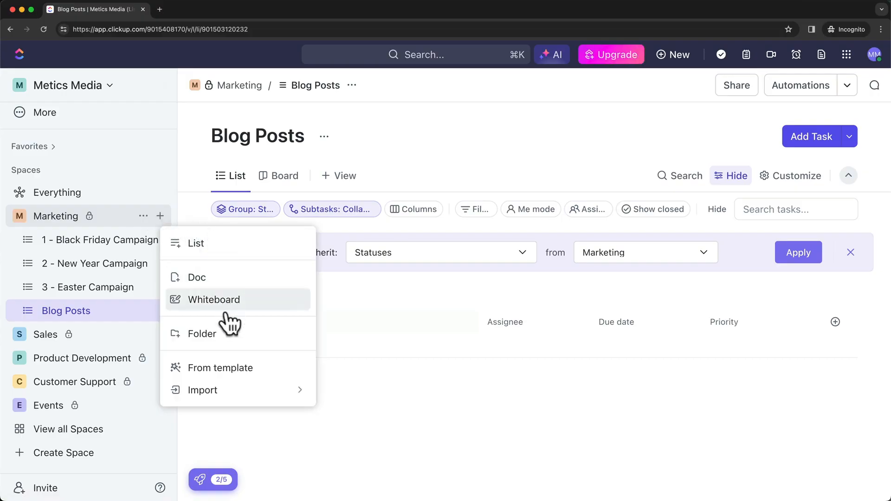
left_click(223, 335)
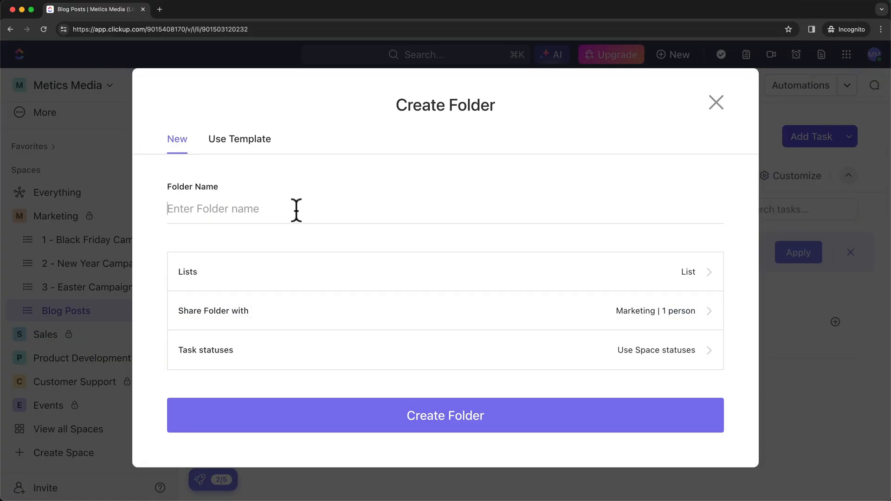
type("C")
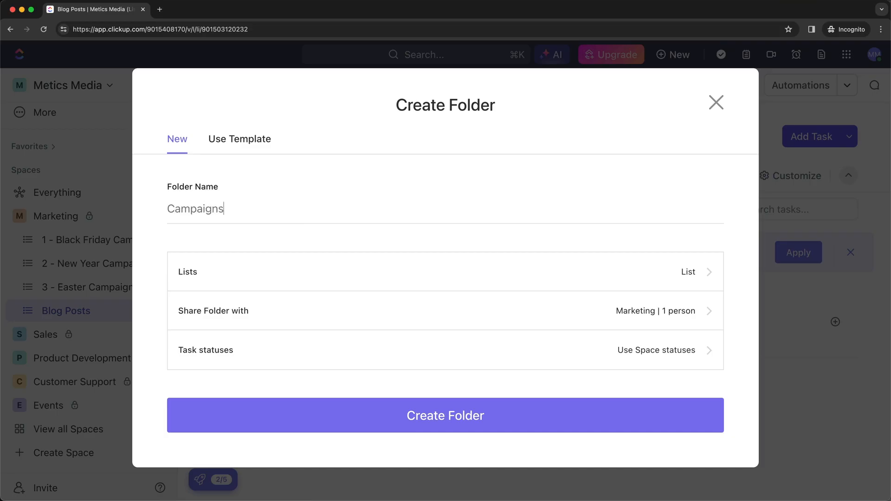
type("ampaigns")
left_click(423, 423)
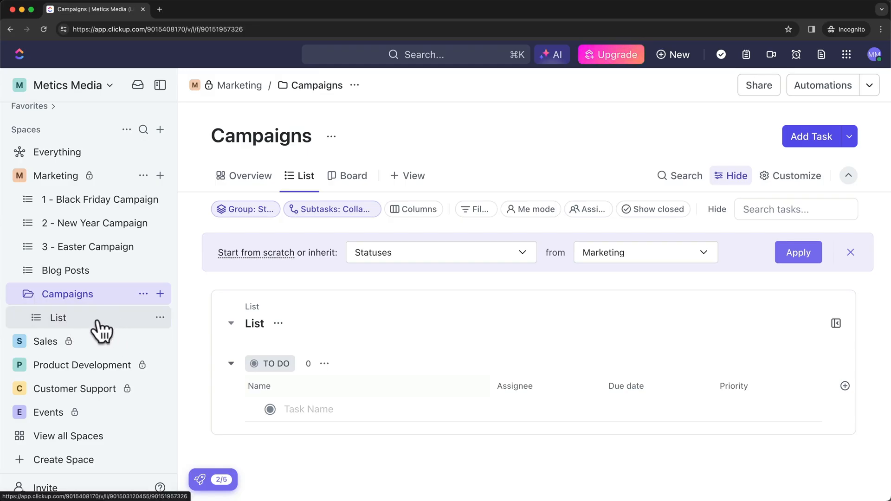
Delete the empty default List inside the Campaigns folder.
left_click(160, 317)
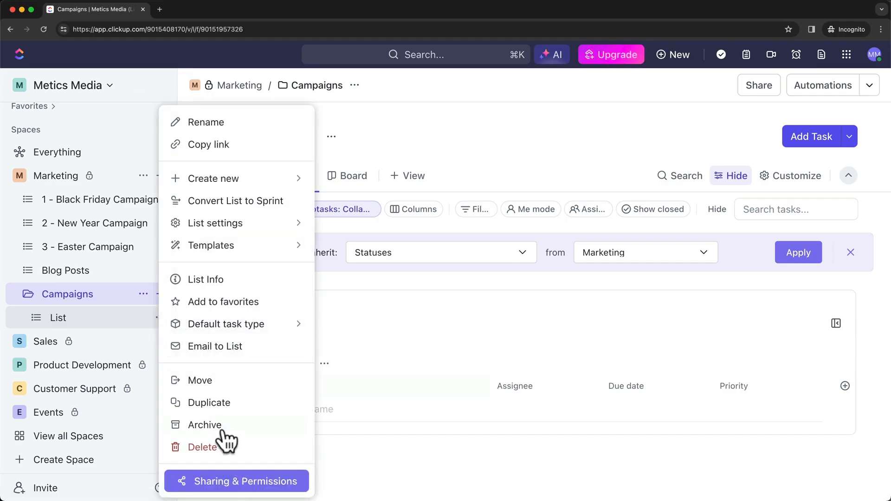
left_click(214, 448)
left_click(502, 273)
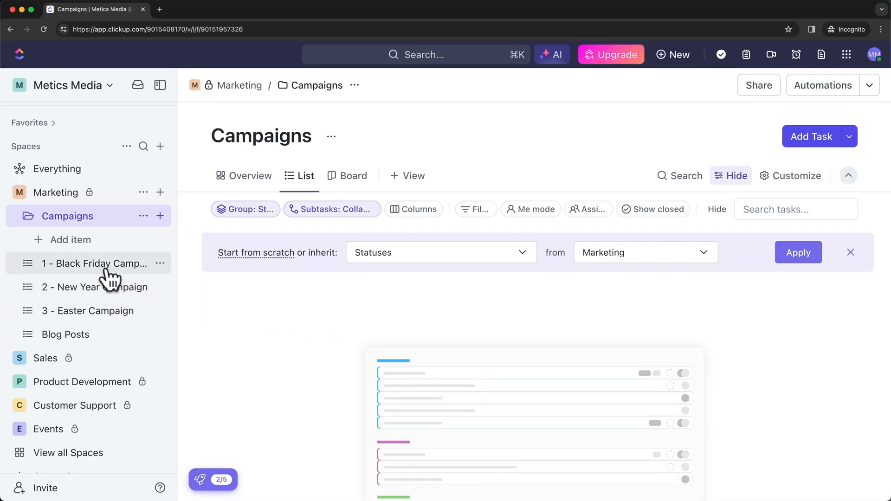
Drag 1 - Black Friday, 2 - New Year and 3 - Easter Campaign into Campaigns, then collapse it.
left_click_drag(104, 264, 92, 218)
left_click_drag(90, 263, 79, 210)
left_click_drag(54, 290, 84, 237)
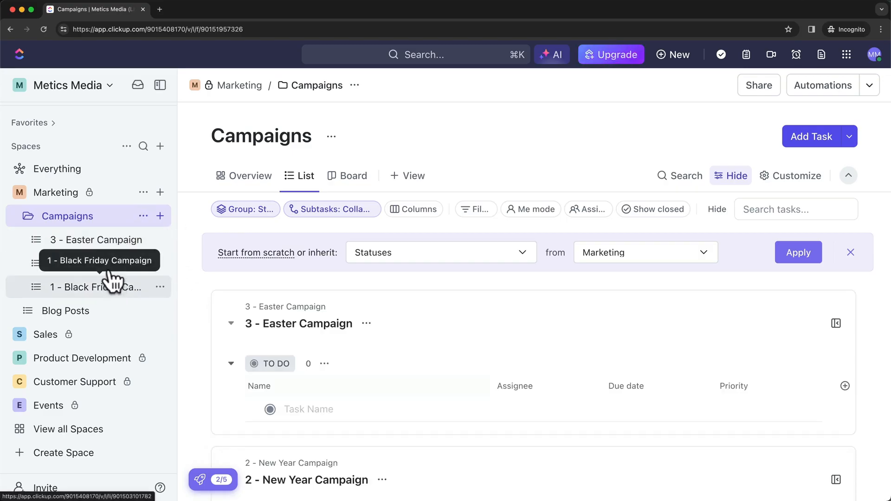
left_click(28, 216)
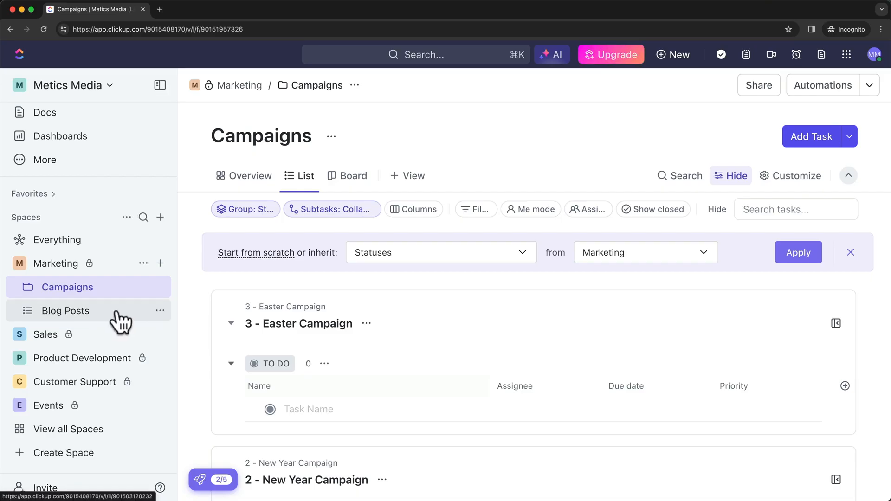
Create a Website folder in the Marketing space.
left_click(160, 263)
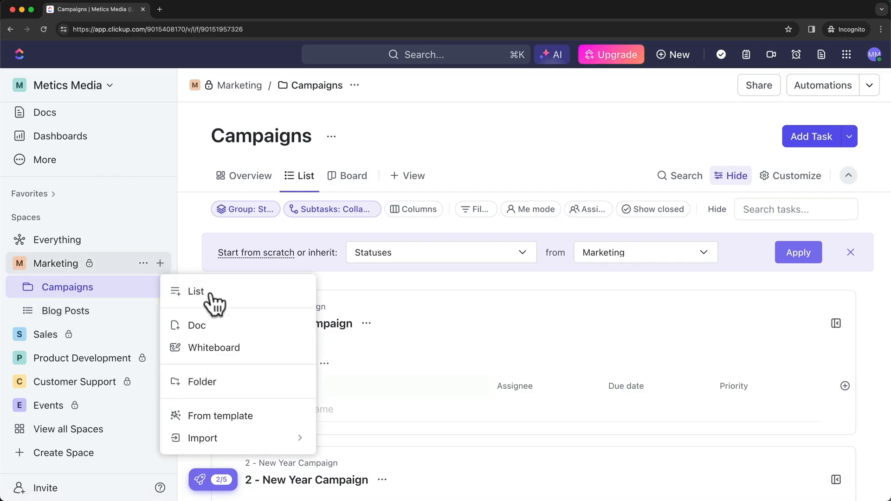
left_click(220, 384)
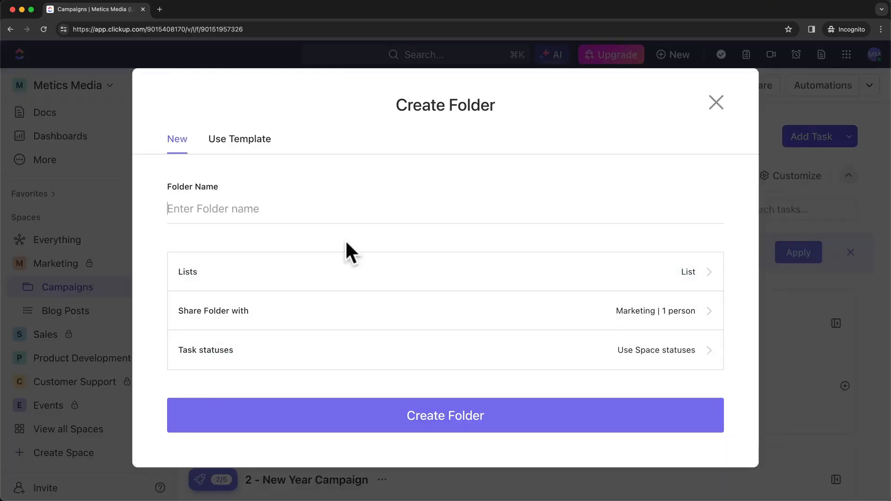
type("Website")
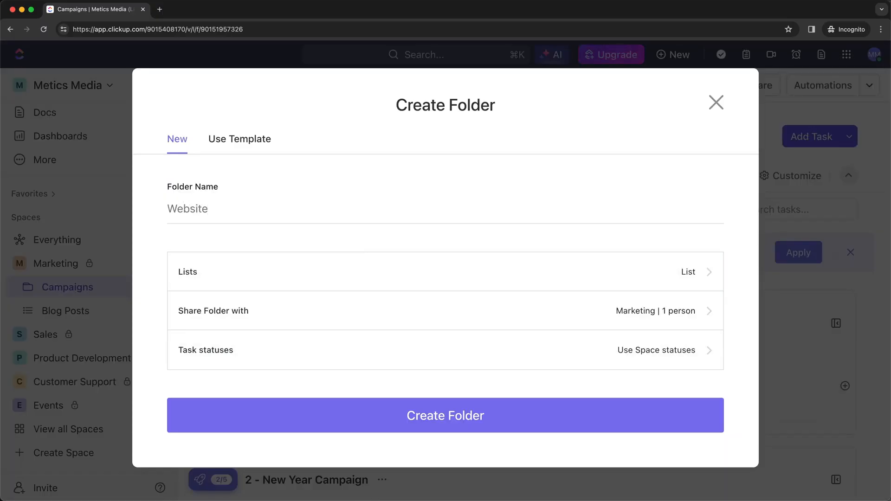
left_click_drag(221, 209, 169, 210)
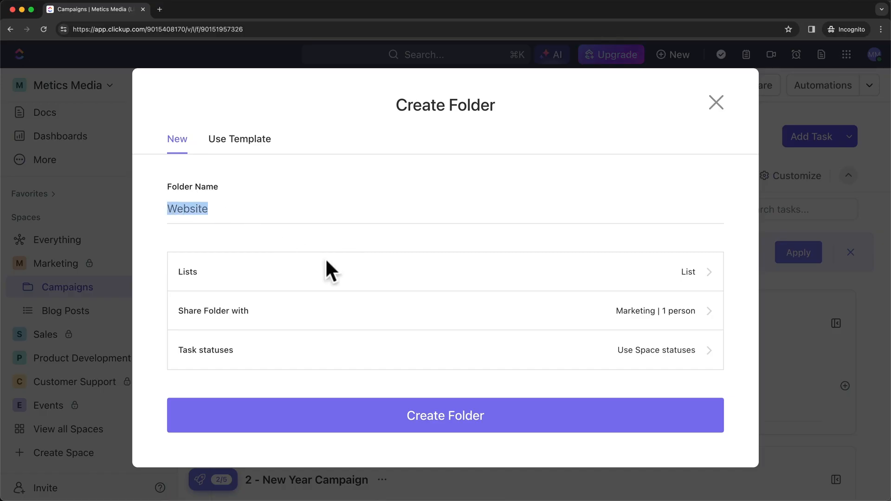
left_click(433, 420)
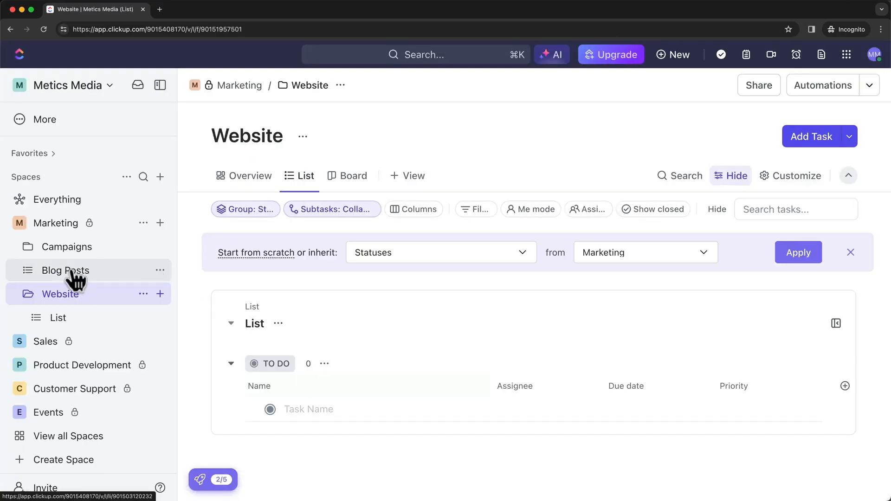
Move the Blog Posts list into the Website folder and check its empty default List.
left_click_drag(73, 274, 88, 285)
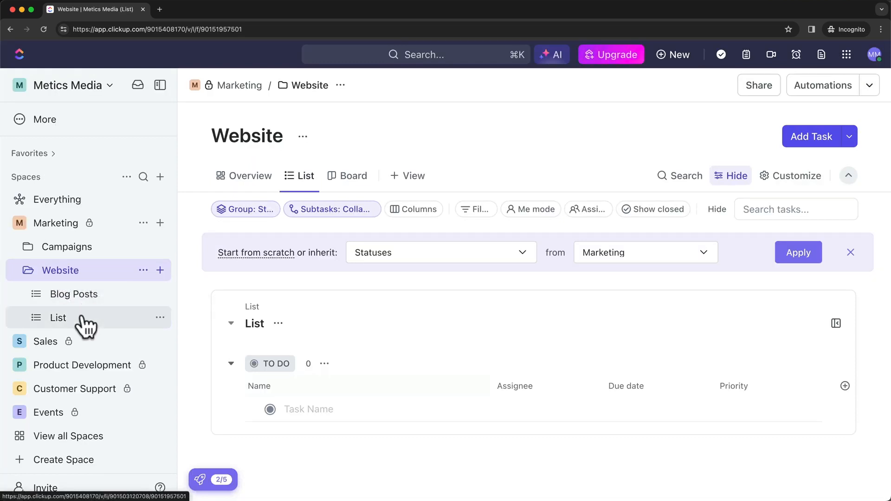
left_click(160, 317)
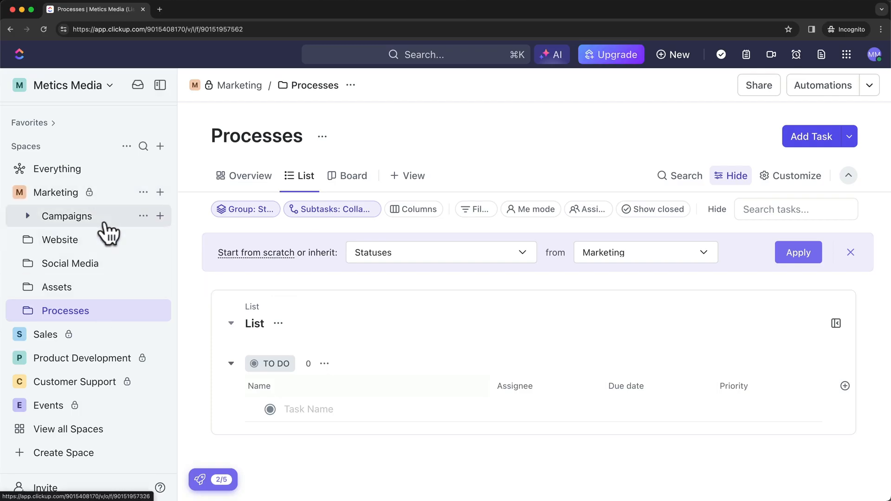
left_click(160, 193)
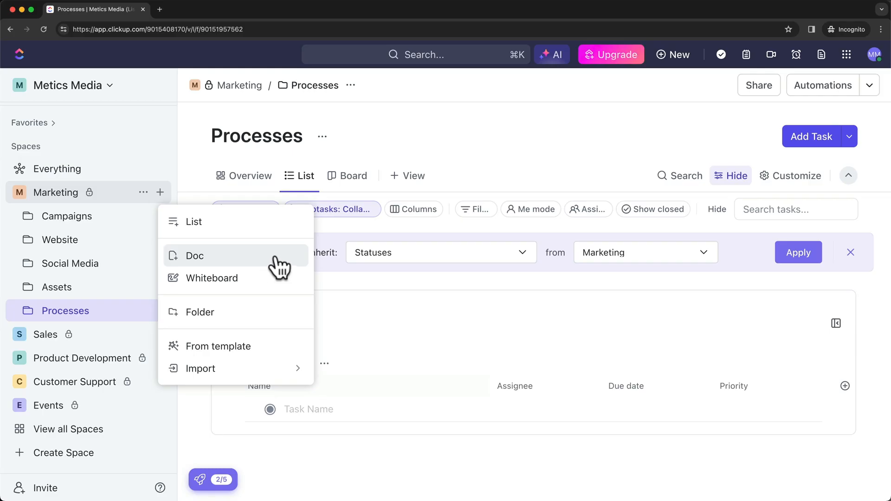
left_click(329, 274)
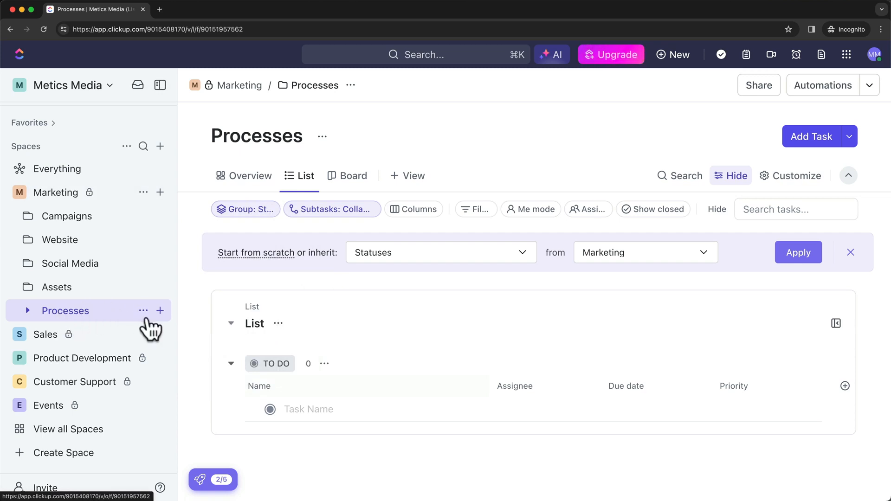
Create a doc titled SOPs in the Processes folder, starting from a blank page.
left_click(160, 311)
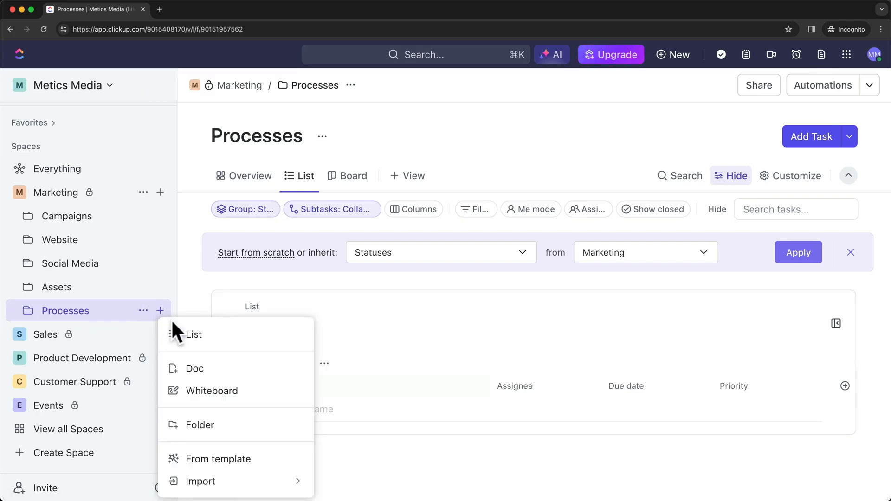
left_click(229, 369)
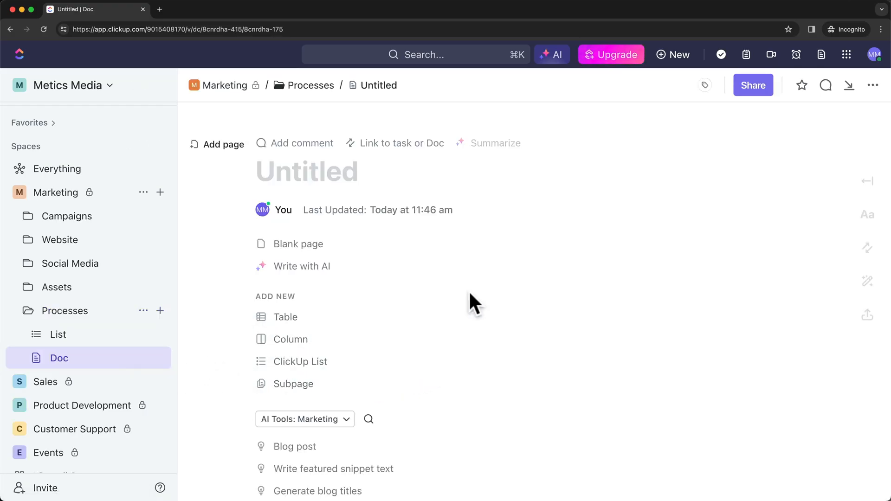
left_click(320, 174)
type("SOPs")
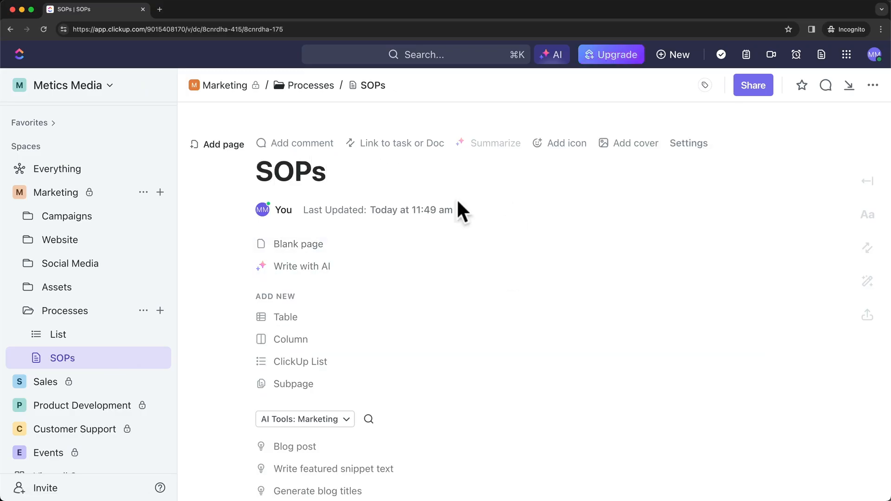
left_click(333, 245)
Type 'aohfo' in the SOPs doc and insert a table on the next line.
type("aohfoaisdfa")
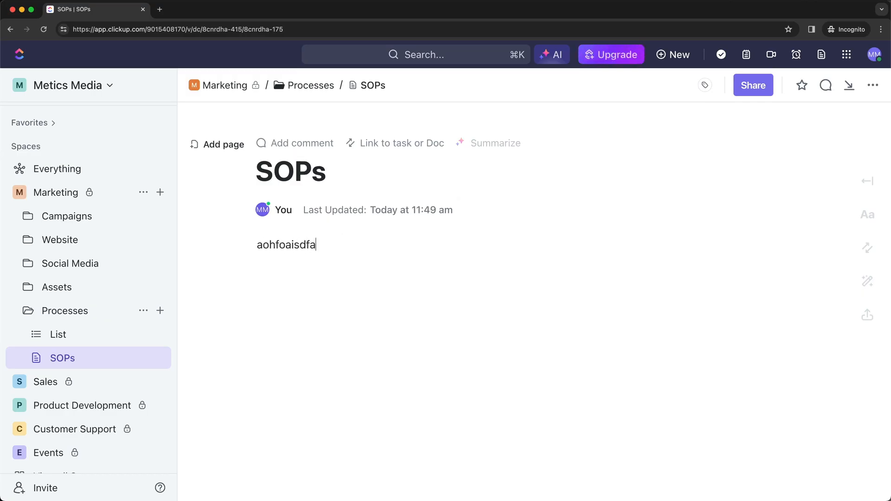
key("Return")
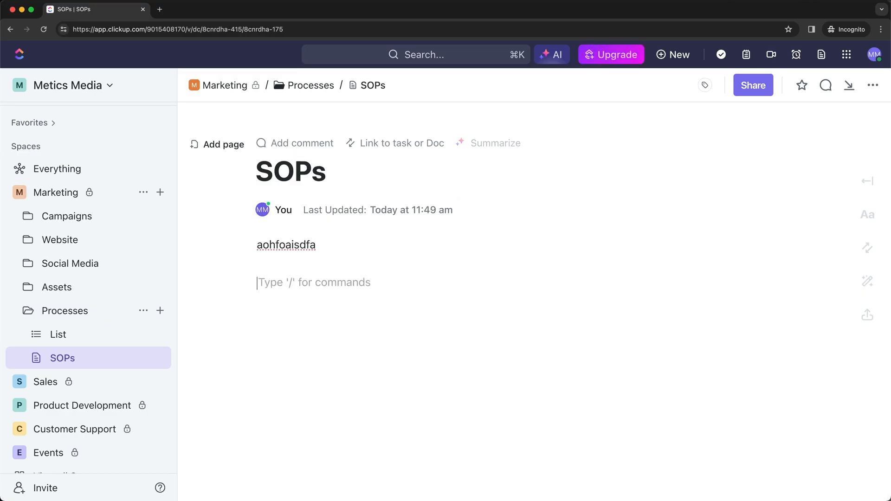
type("/")
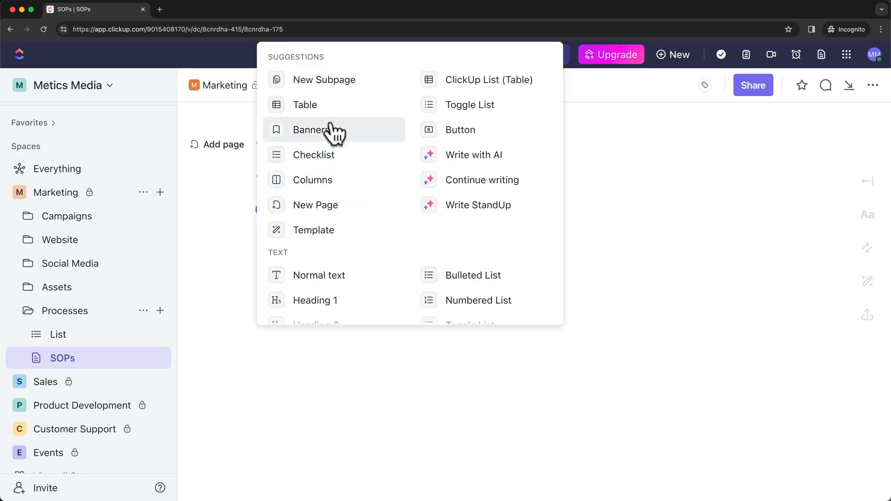
left_click(325, 108)
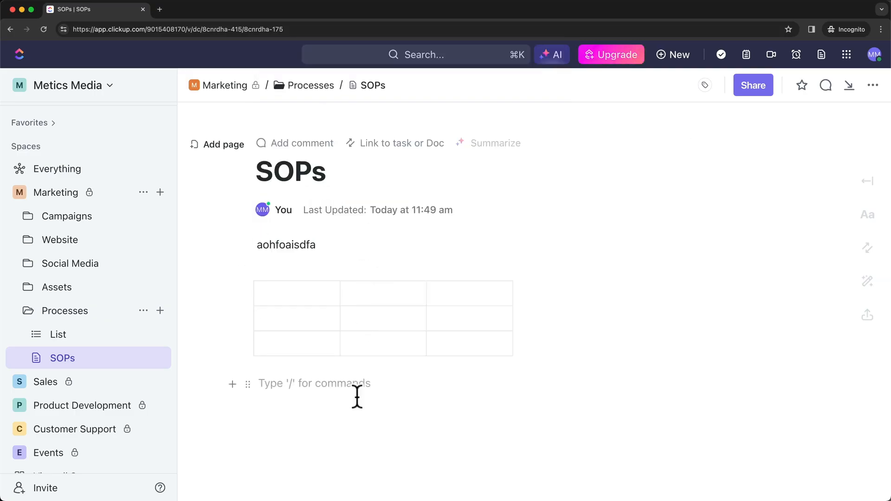
type("/")
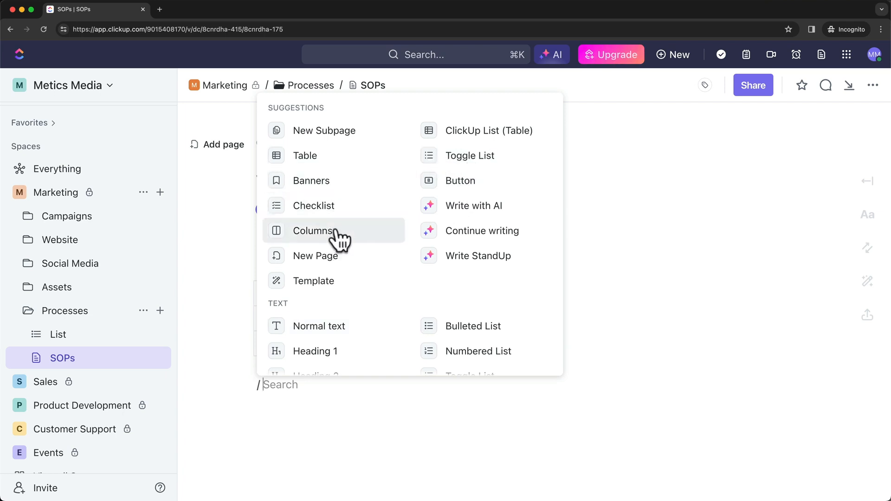
left_click(308, 394)
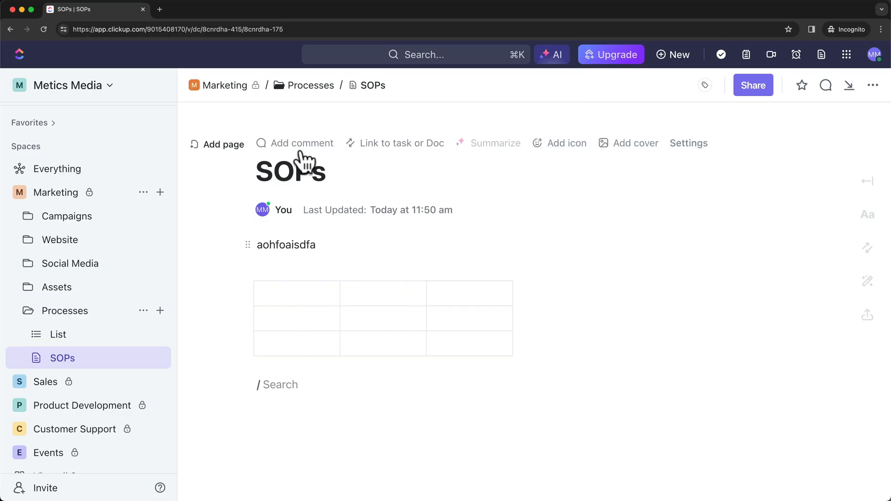
Add a second page to the SOPs doc and title it 'Campaign Structure'.
left_click(224, 147)
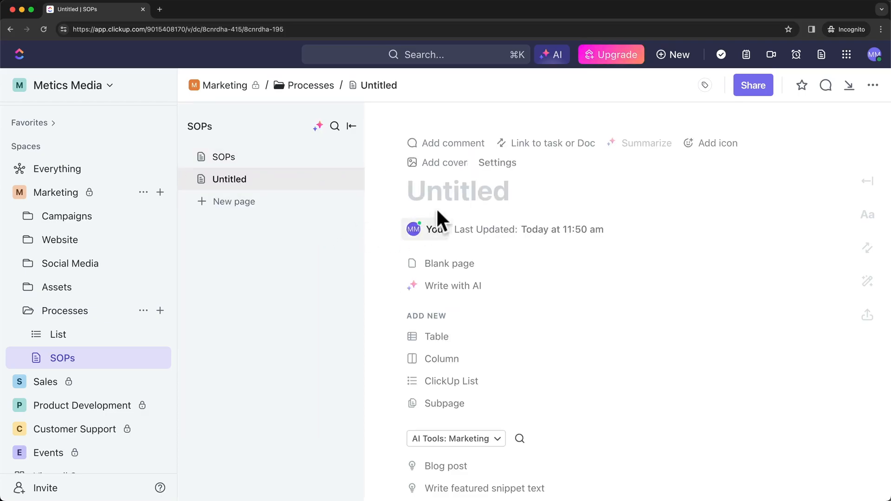
left_click(444, 192)
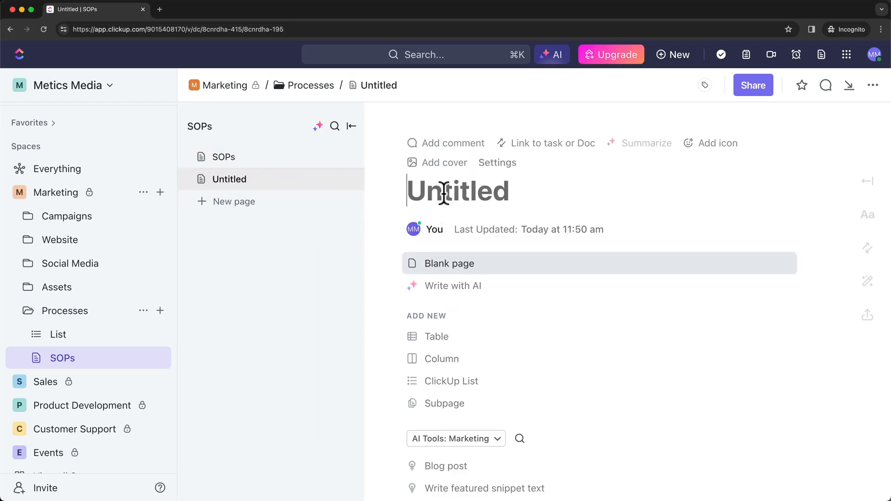
type("Campaign Str")
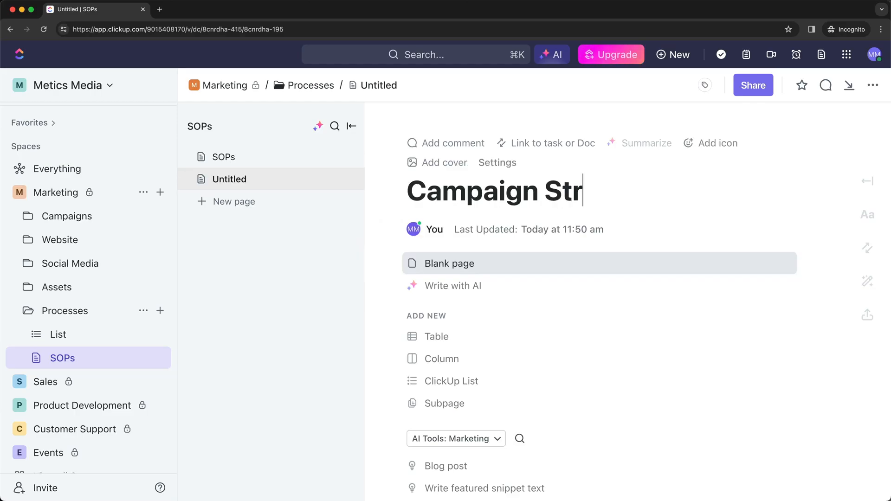
type("ucture")
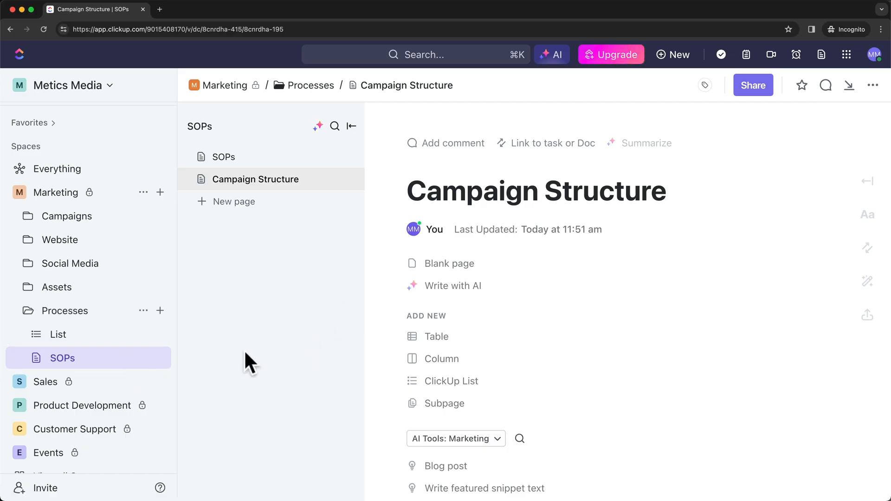
left_click(160, 311)
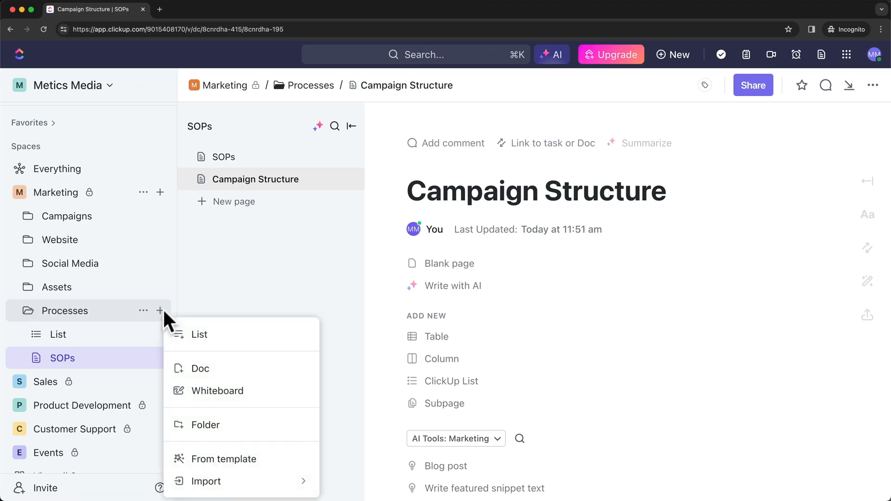
left_click(261, 391)
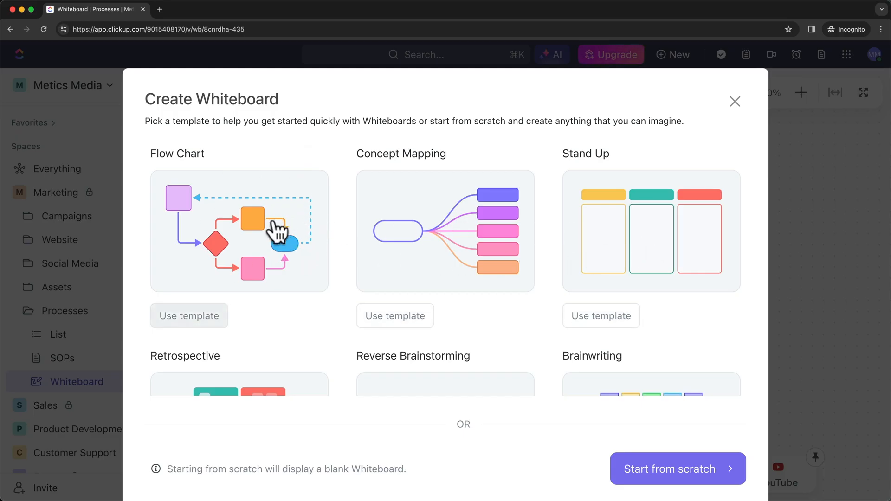
scroll(325, 230, "down", 3)
scroll(417, 270, "down", 2)
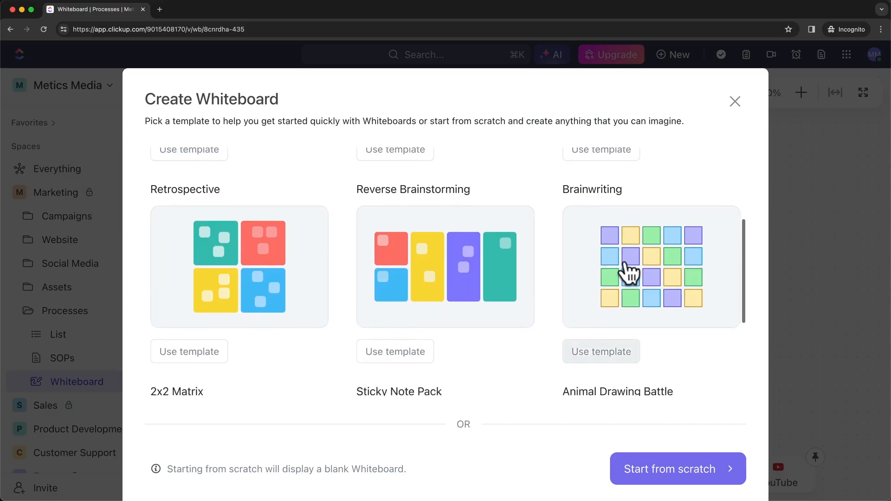
scroll(618, 264, "down", 3)
scroll(616, 257, "down", 1)
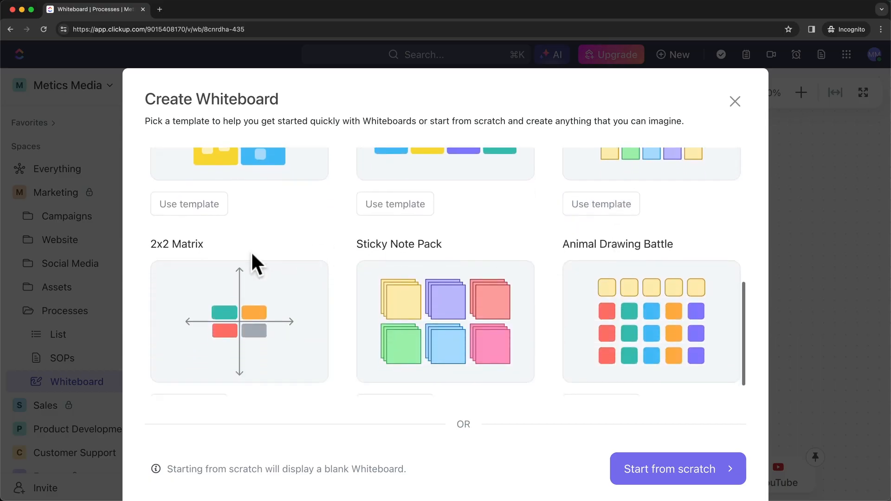
scroll(473, 292, "up", 6)
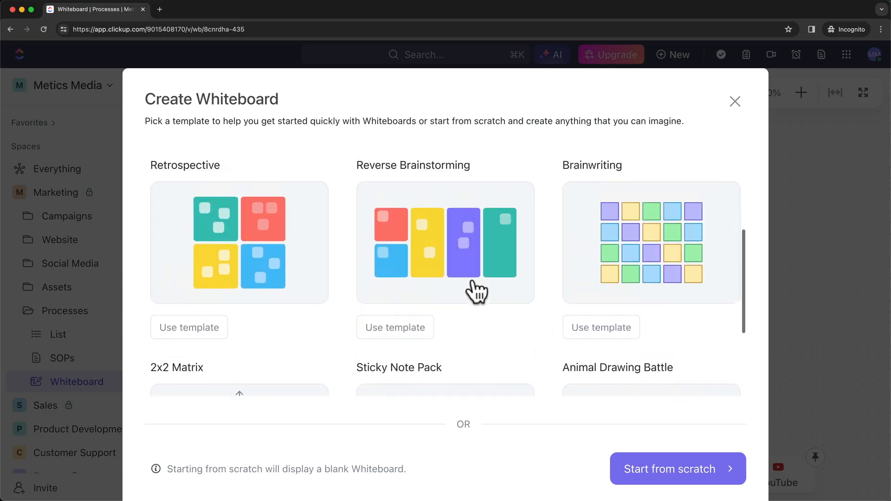
scroll(420, 268, "down", 3)
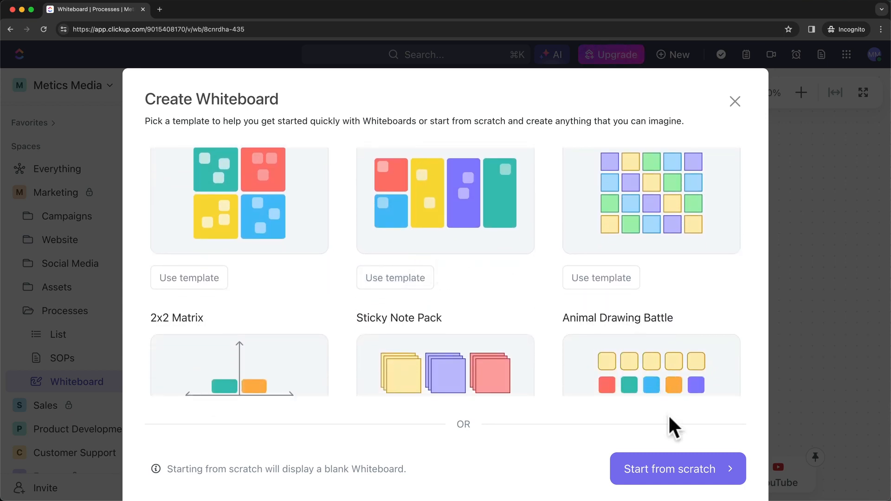
Start a whiteboard from scratch and place a circle on the canvas.
left_click(669, 470)
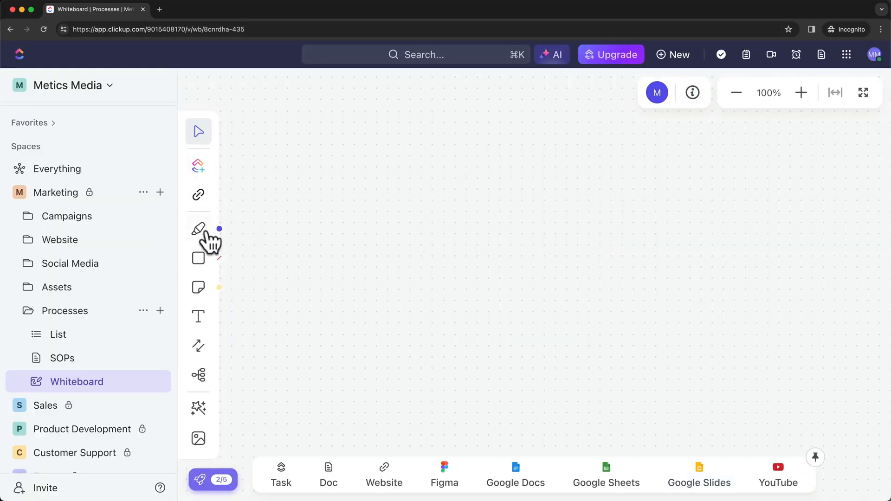
left_click(204, 265)
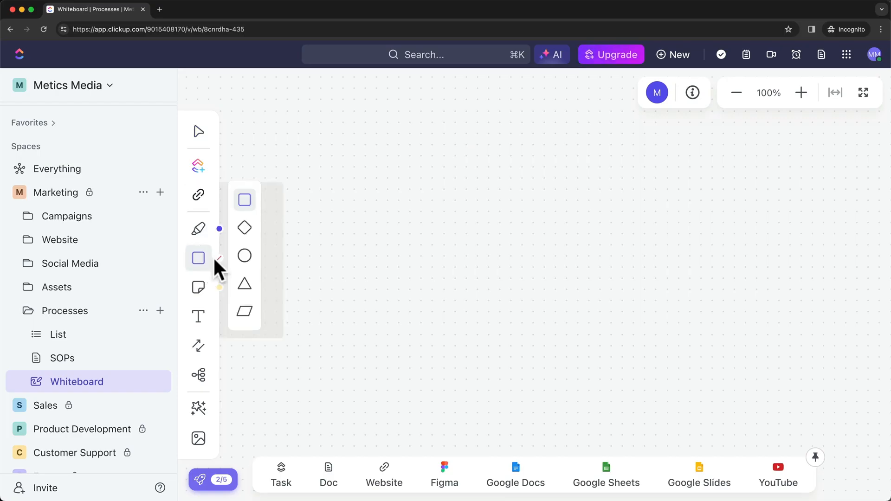
left_click(244, 255)
left_click(438, 251)
Draw an orange freehand loop across the circle.
left_click(199, 229)
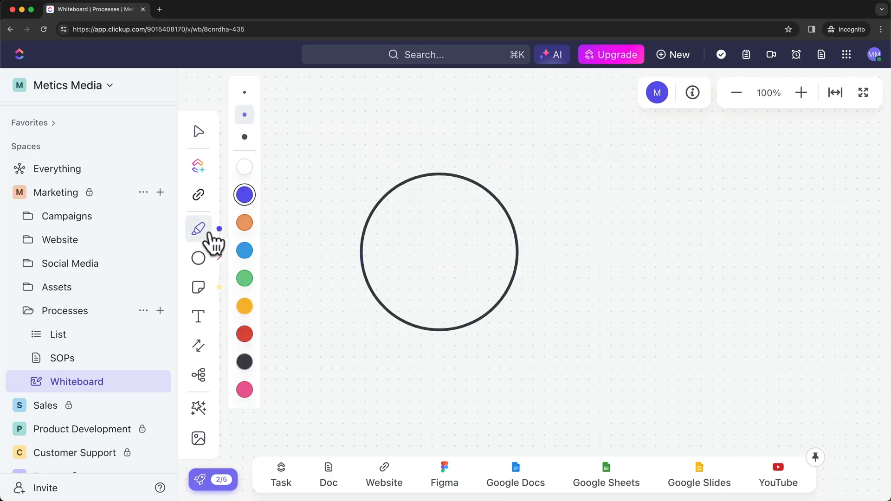
left_click(244, 222)
left_click_drag(628, 233, 614, 314)
left_click_drag(680, 254, 444, 289)
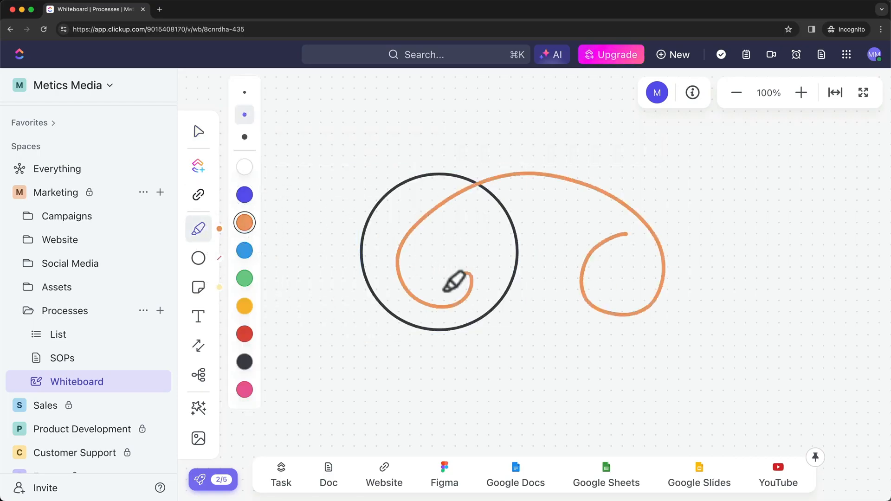
Add the text label 'dwd1' below the circle.
left_click(198, 317)
left_click(348, 341)
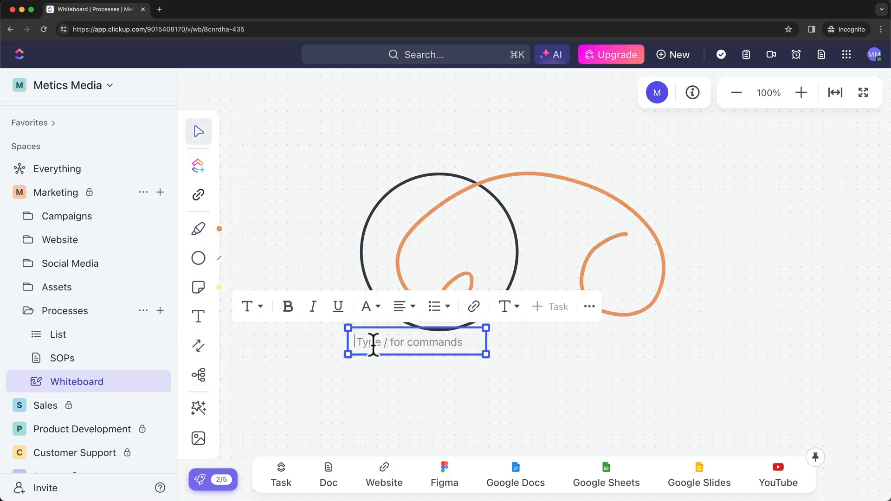
type("dwd1")
left_click(578, 383)
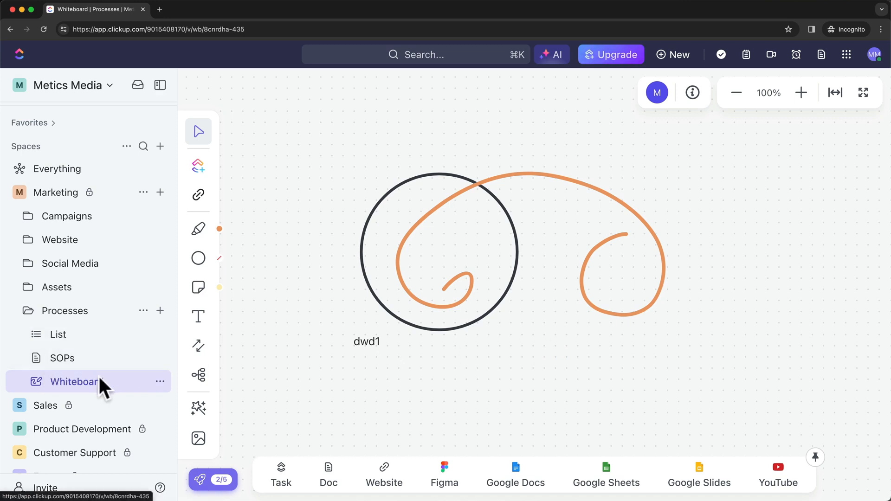
Collapse Processes, expand Campaigns and open the 1 - Black Friday Campaign list.
left_click(27, 311)
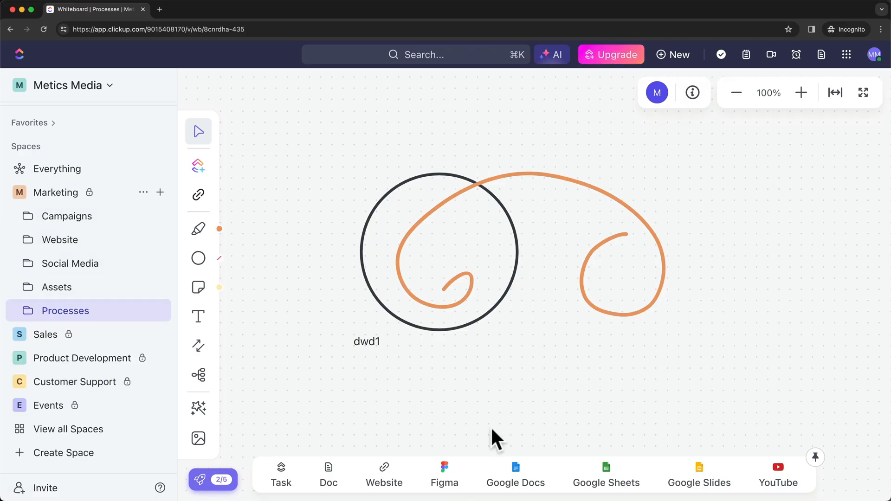
left_click_drag(468, 500, 402, 91)
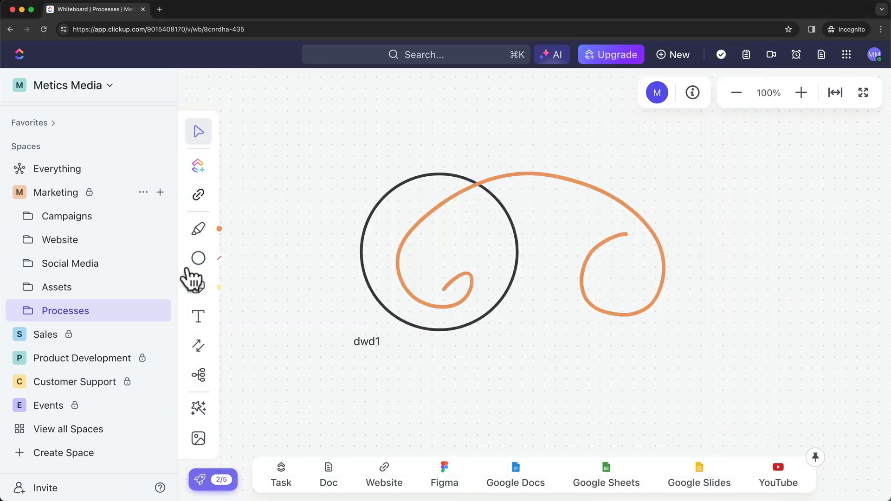
left_click(28, 217)
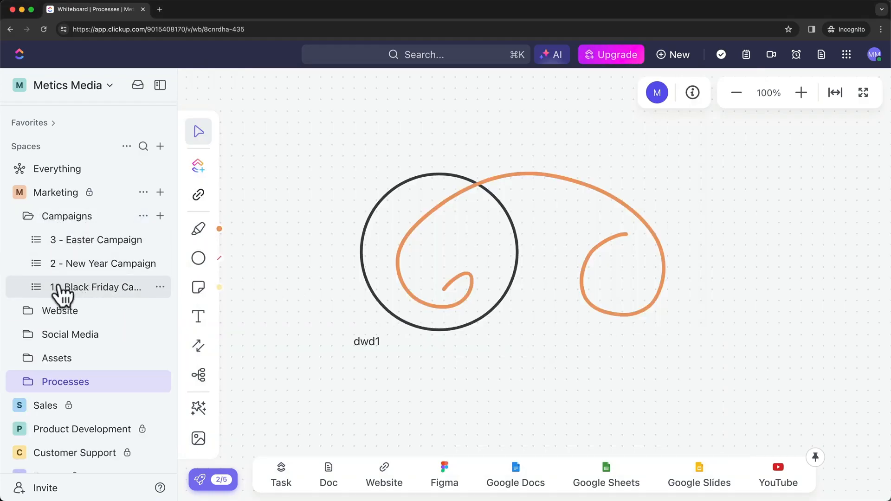
left_click(97, 288)
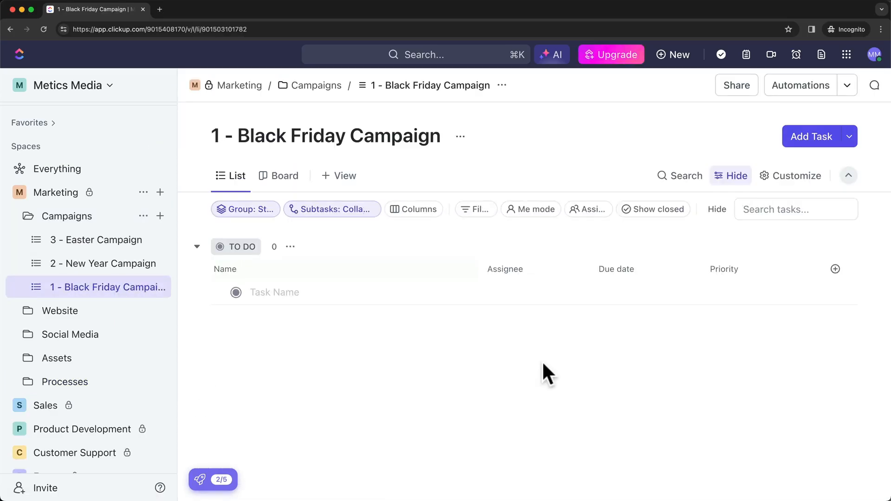
Add a task named 'Define Campaign Timeline' to the list.
left_click(276, 292)
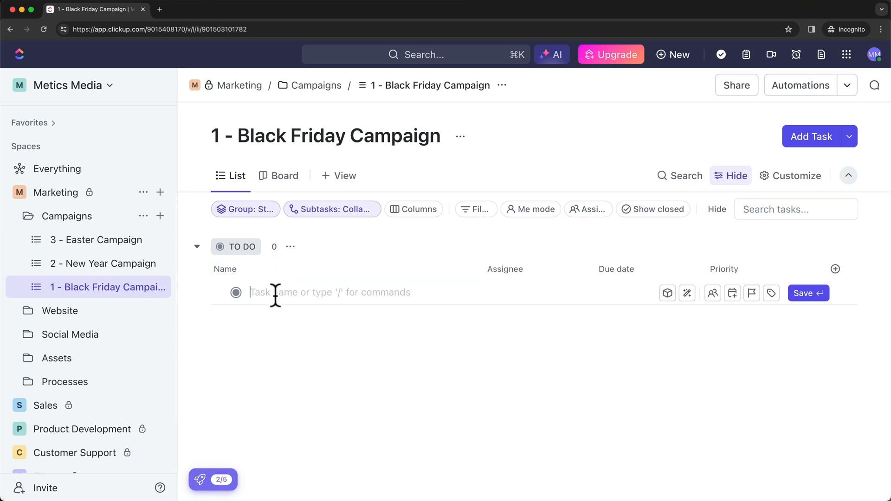
type("Define Campai")
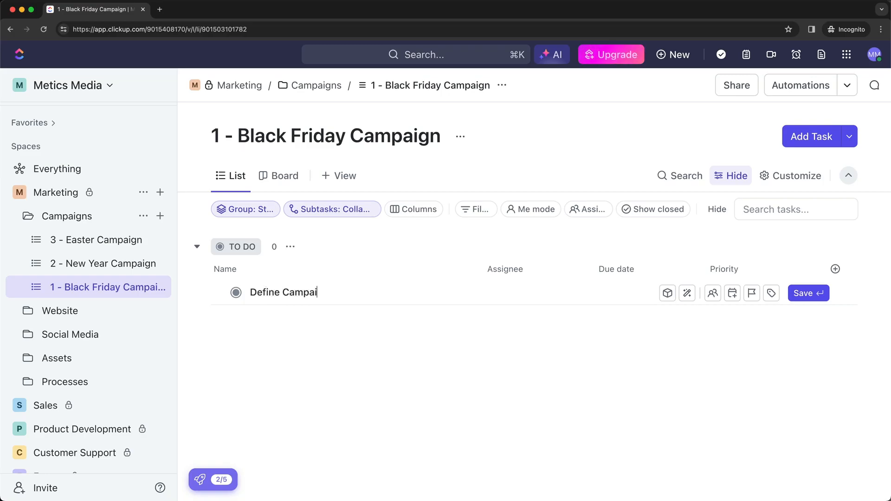
type("gn Timeline")
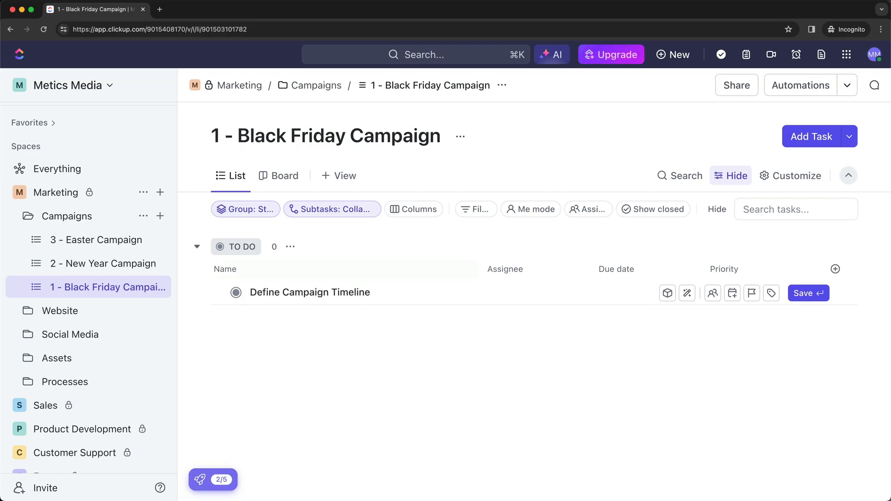
key("Return")
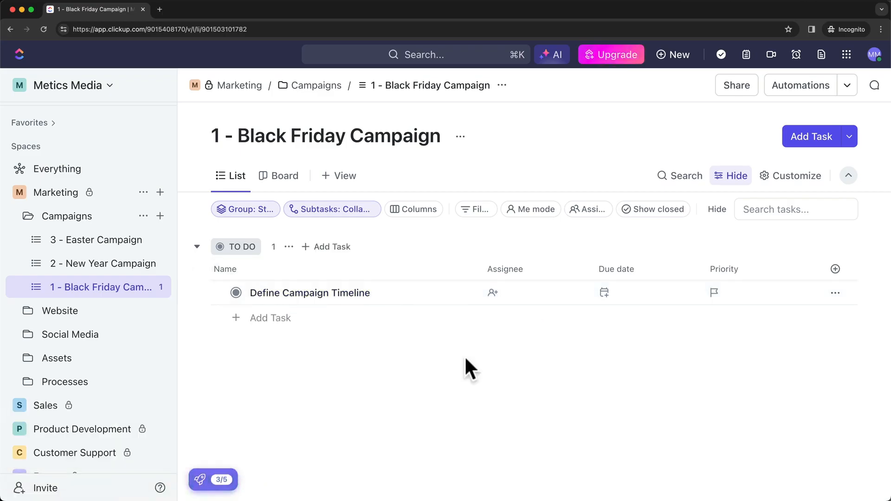
Assign Define Campaign Timeline to me, due Friday March 1, with Normal priority.
mouse_move(427, 296)
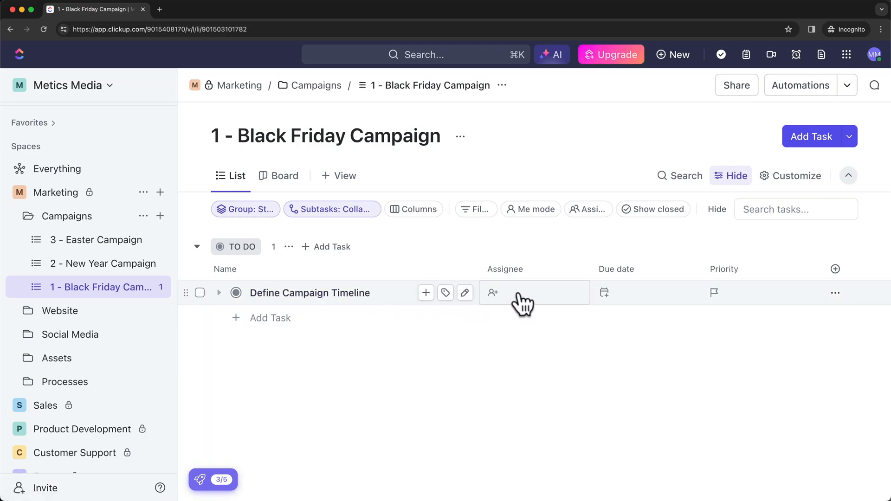
left_click(486, 296)
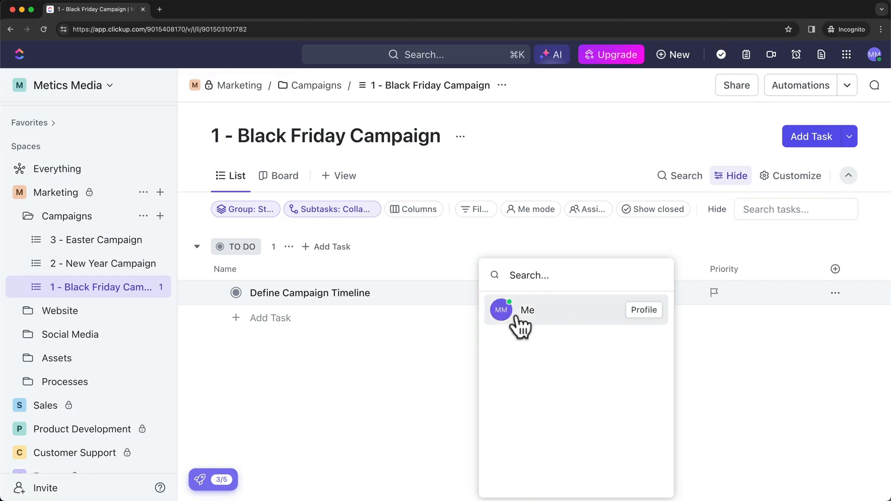
left_click(541, 312)
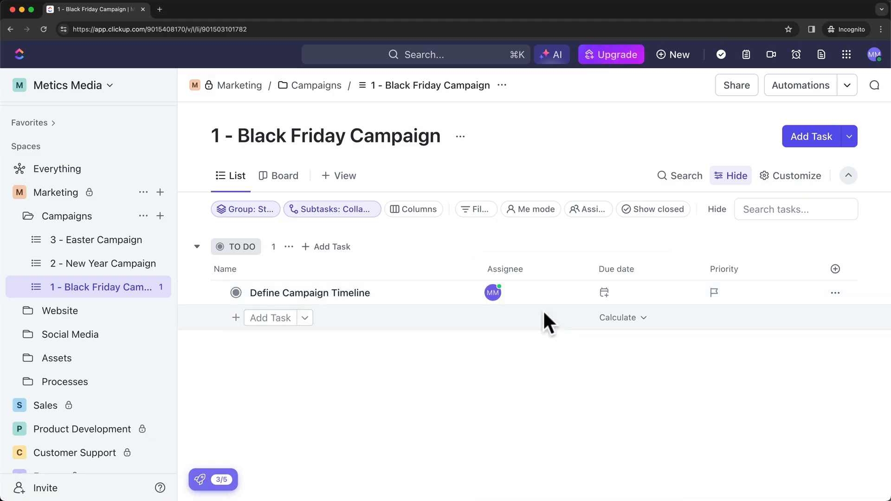
left_click(614, 300)
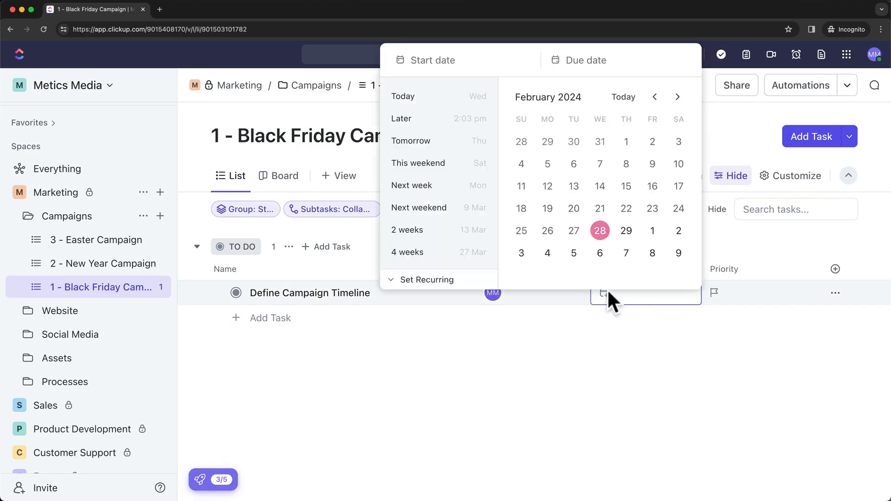
left_click(652, 231)
left_click(729, 306)
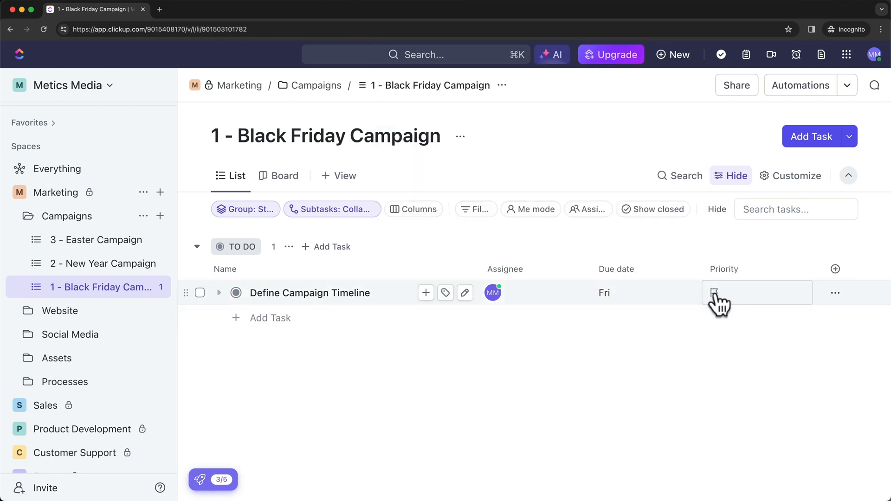
left_click(717, 297)
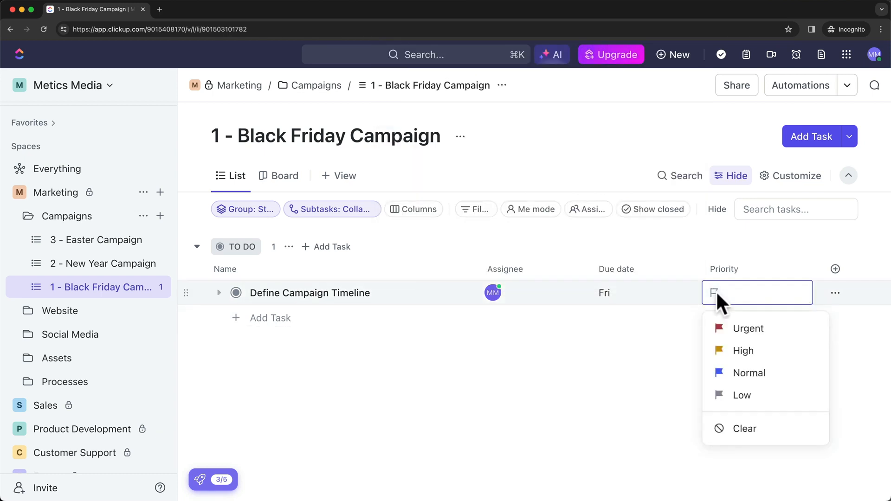
left_click(748, 372)
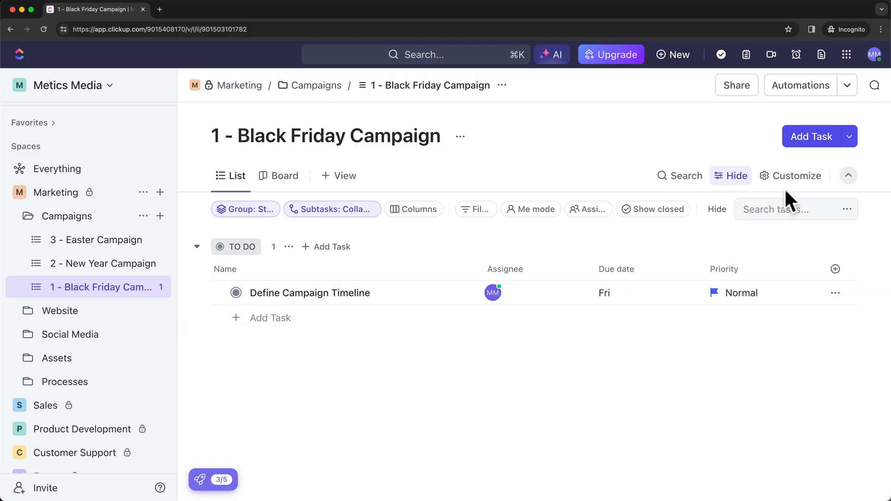
Create task 'Define Campaign Concept' assigned to me, due March 8, with Normal priority.
left_click(808, 140)
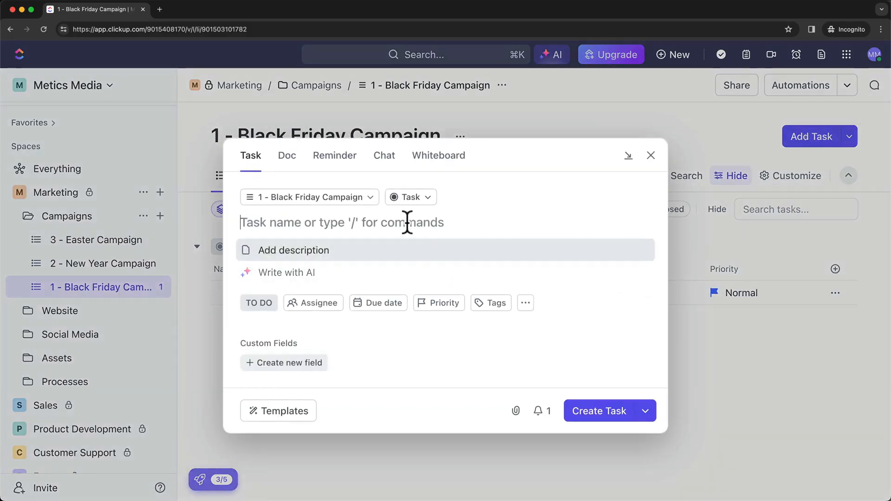
type("Define Campaign Co")
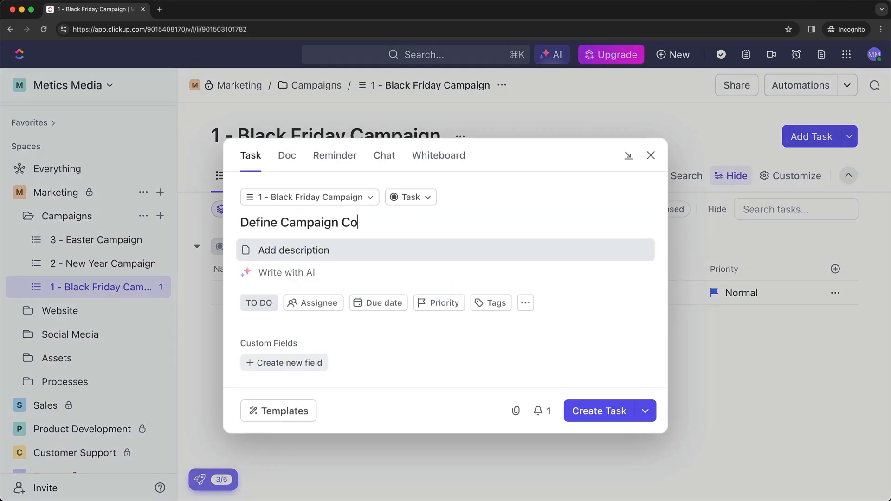
type("ncept")
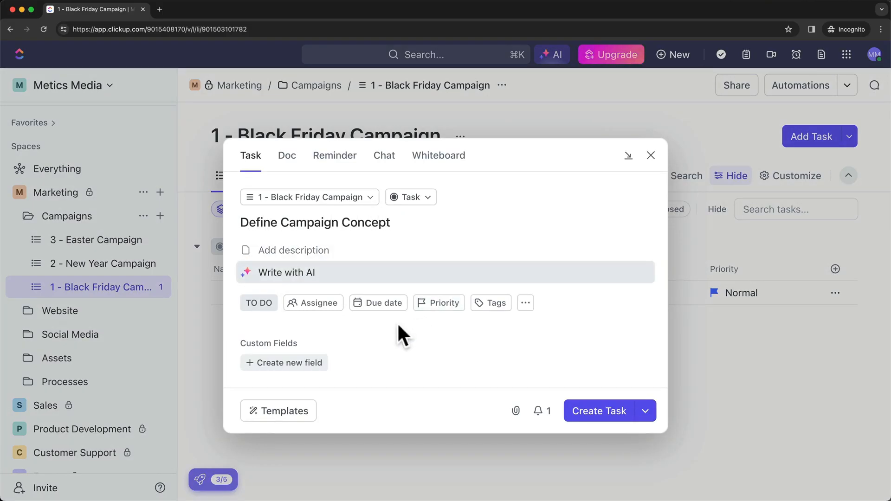
left_click(318, 308)
left_click(339, 312)
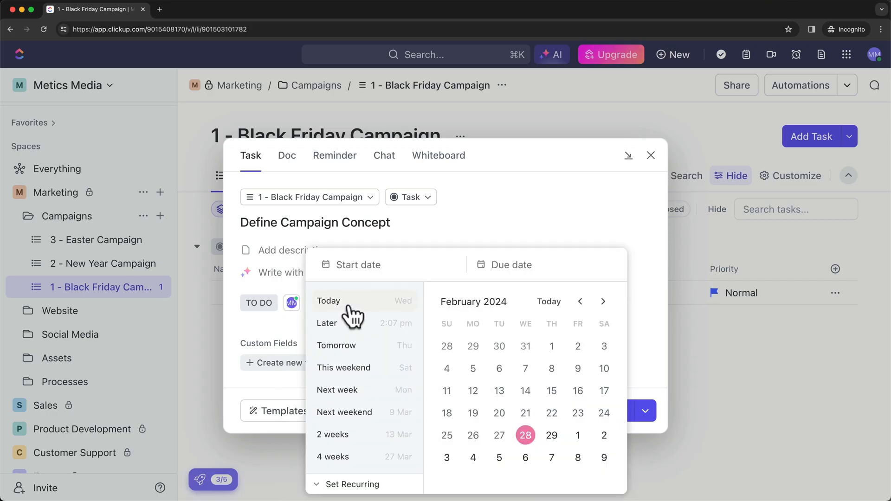
left_click(574, 458)
left_click(650, 367)
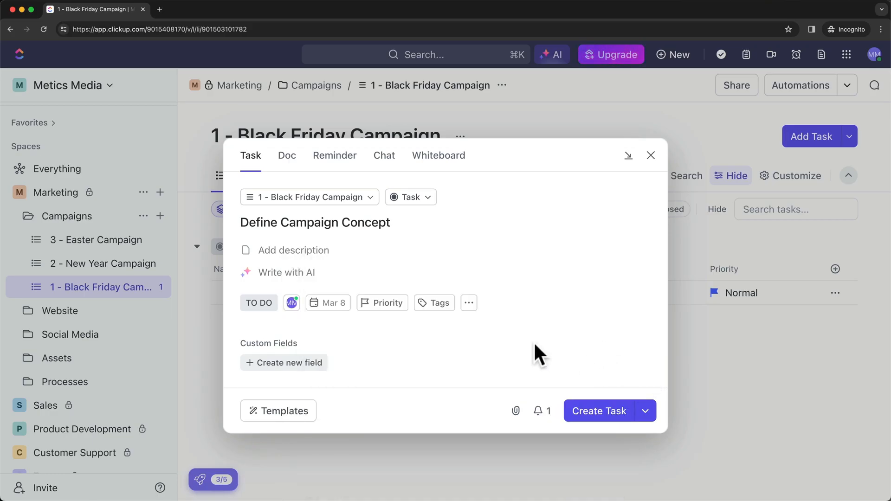
left_click(391, 302)
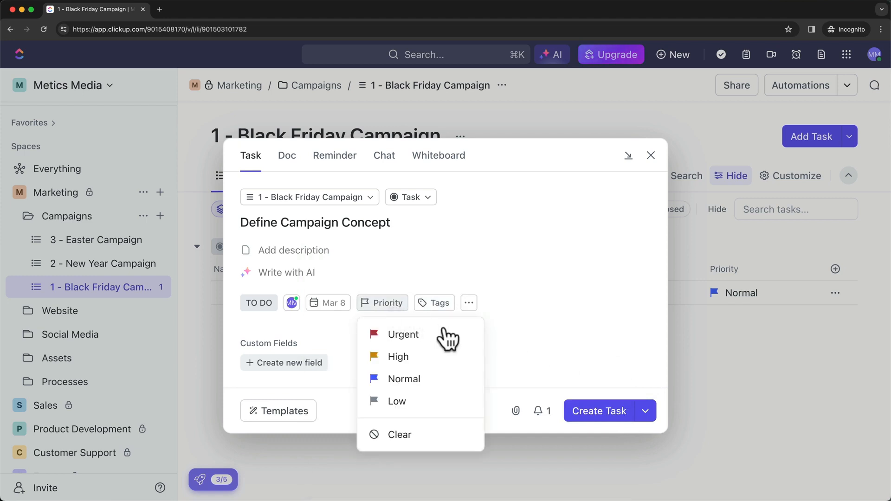
left_click(423, 379)
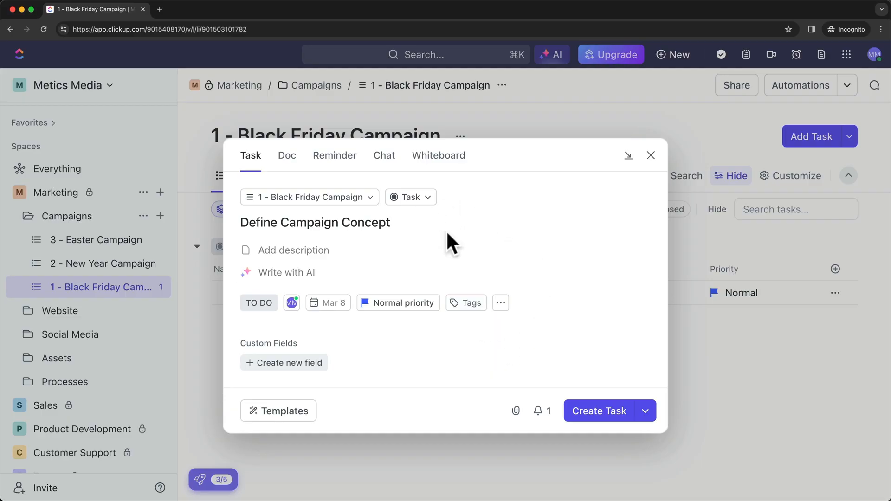
left_click(606, 412)
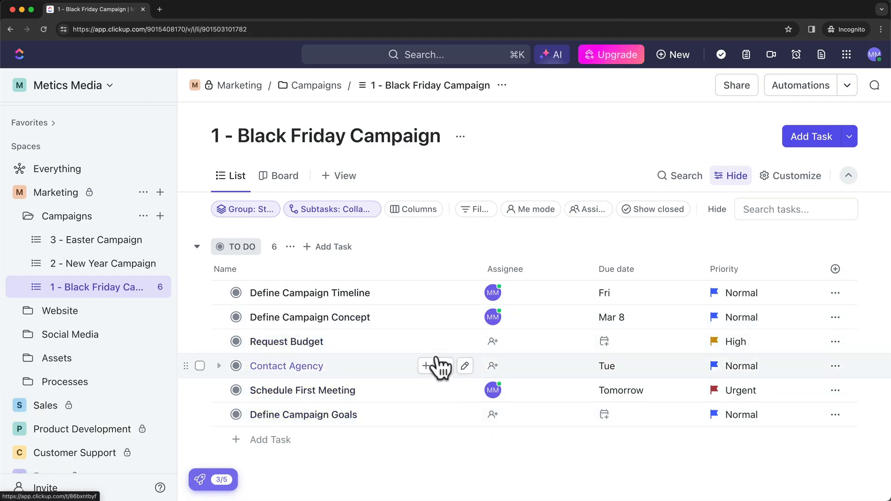
Close Define Campaign Timeline, show closed tasks, and group the list by status.
left_click(236, 293)
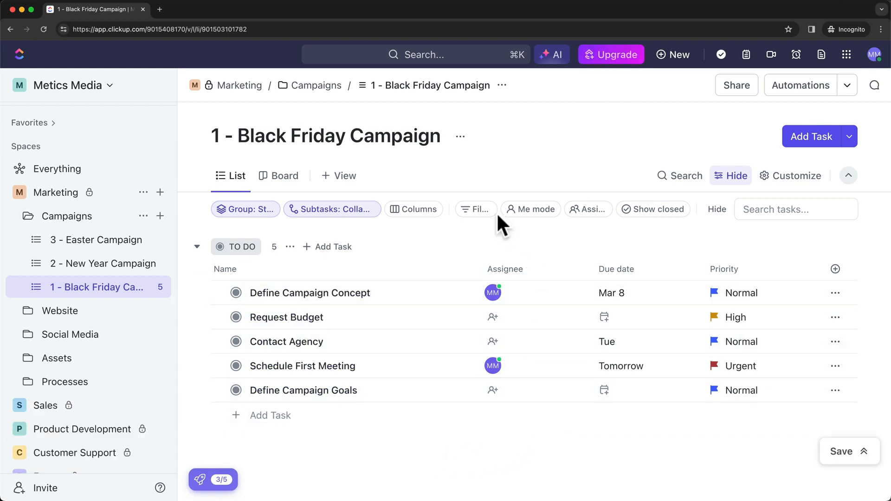
left_click(650, 209)
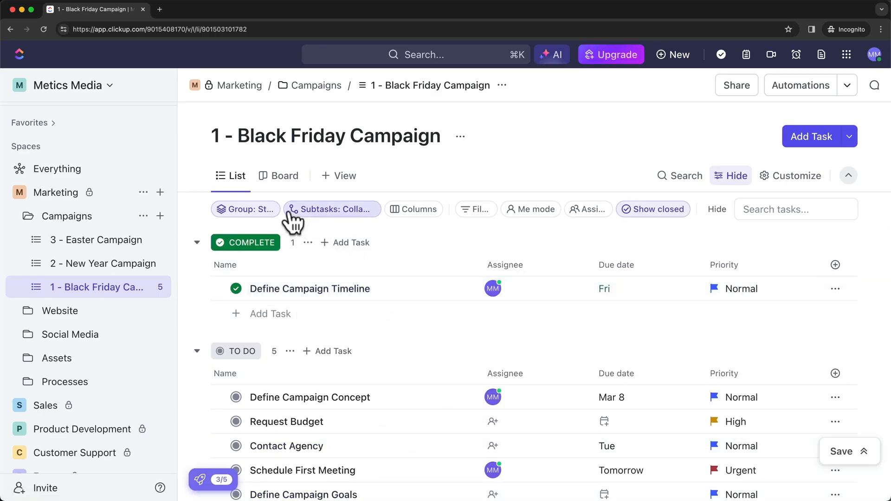
left_click(244, 212)
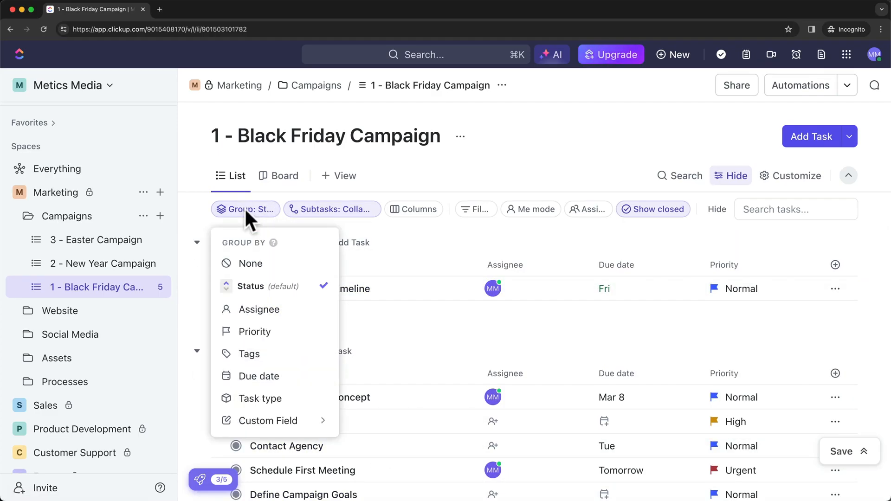
left_click(245, 286)
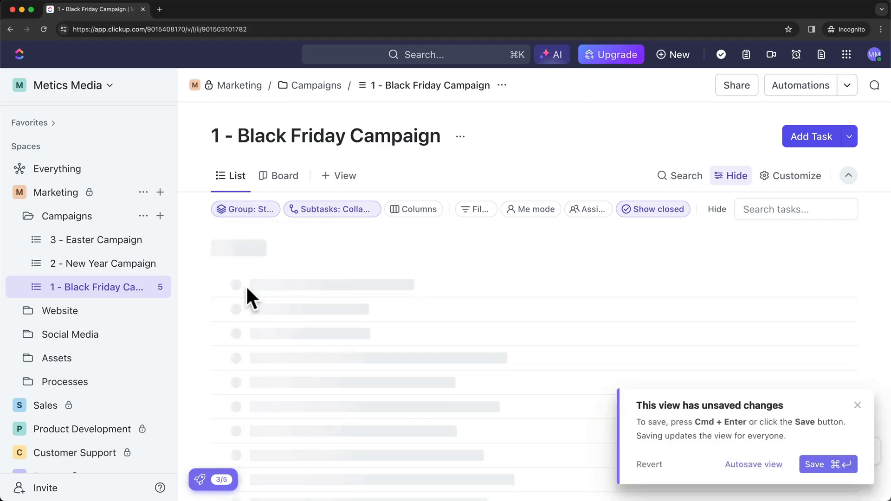
left_click(857, 405)
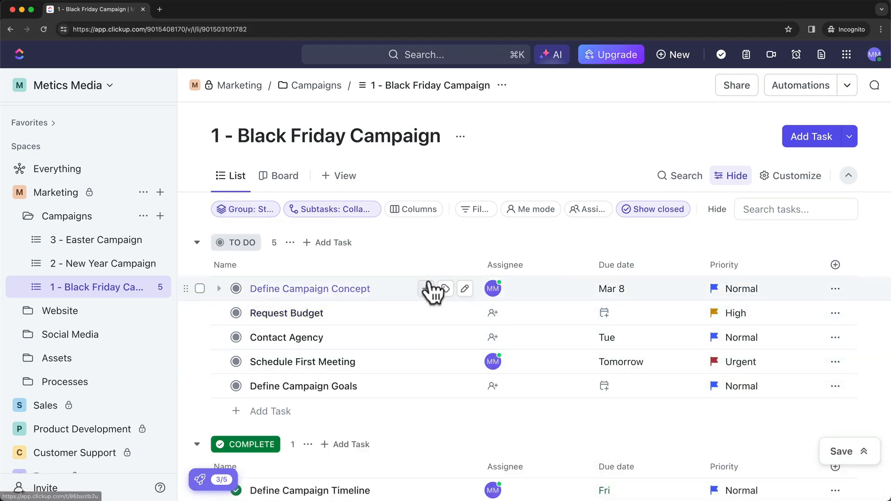
scroll(433, 344, "down", 1)
scroll(414, 327, "up", 1)
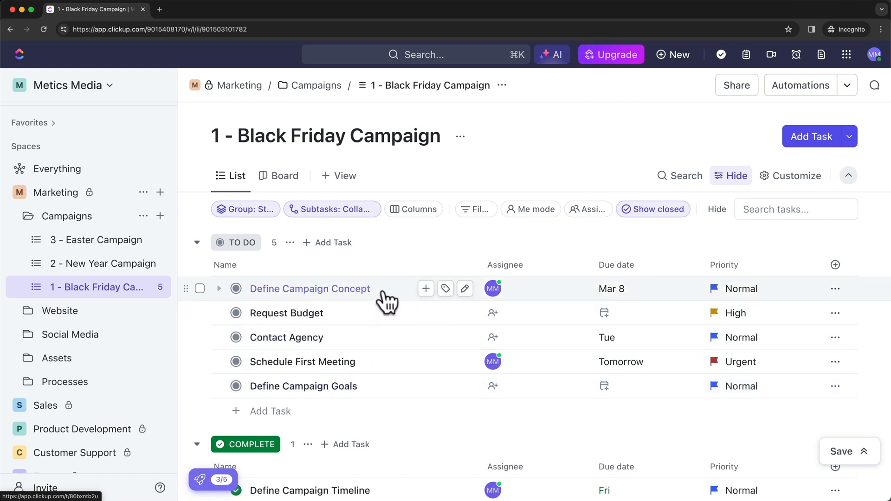
Add subtasks Step 1, Step 2 and Step 3 under Define Campaign Concept, then collapse them.
left_click(425, 288)
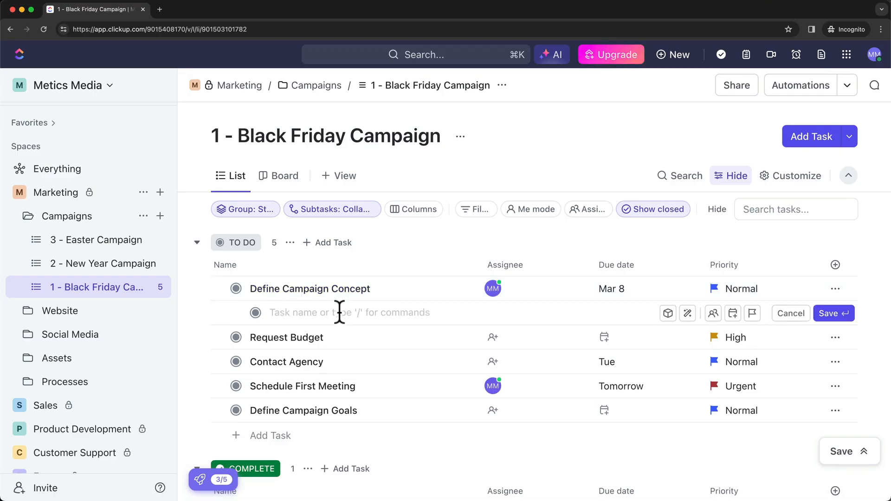
type("St")
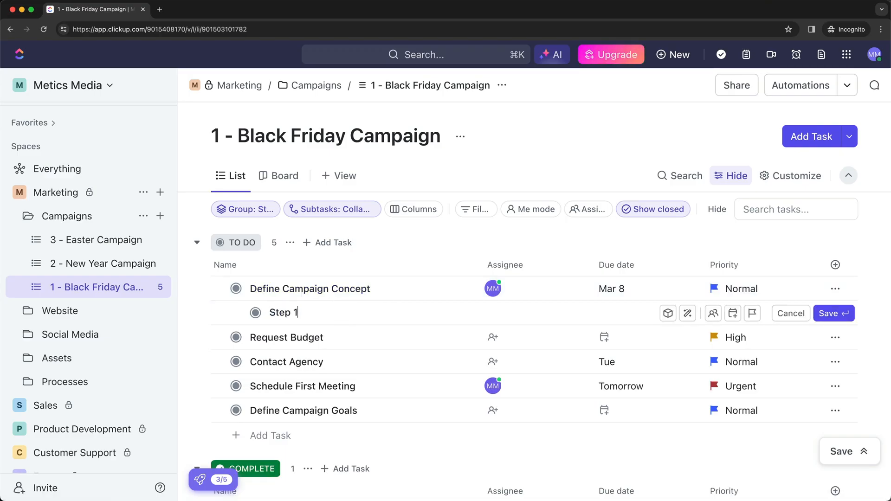
type("ep 1")
key("Return")
type("Step")
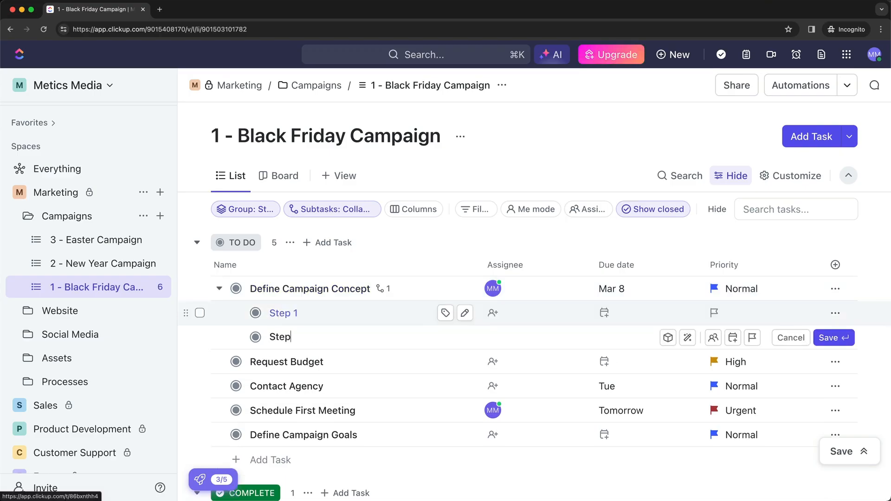
type(" 2")
key("Return")
type("Step")
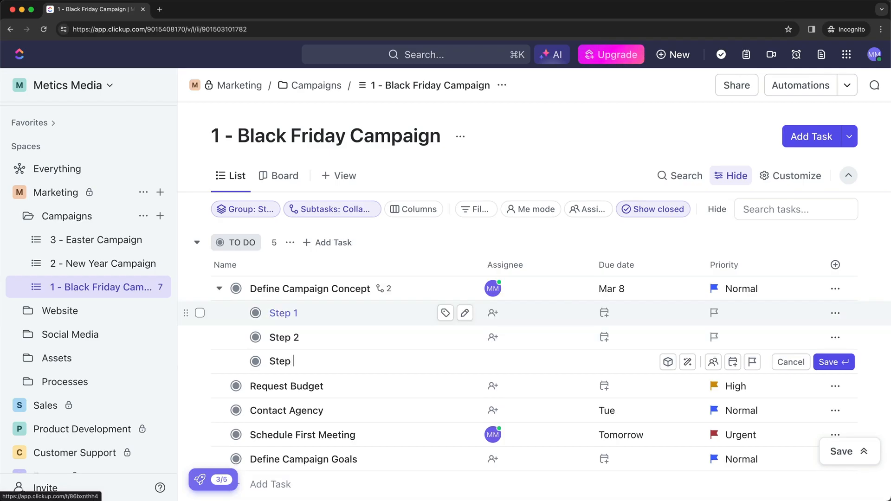
type(" 3")
key("Return")
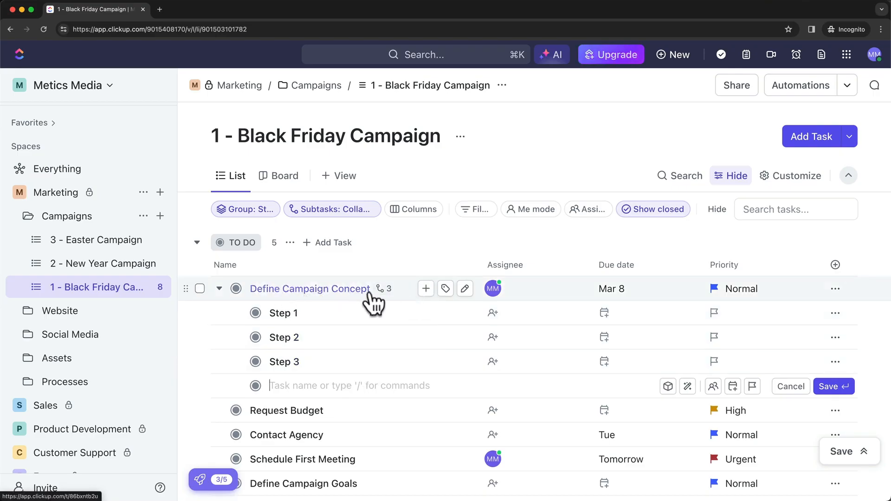
key("Escape")
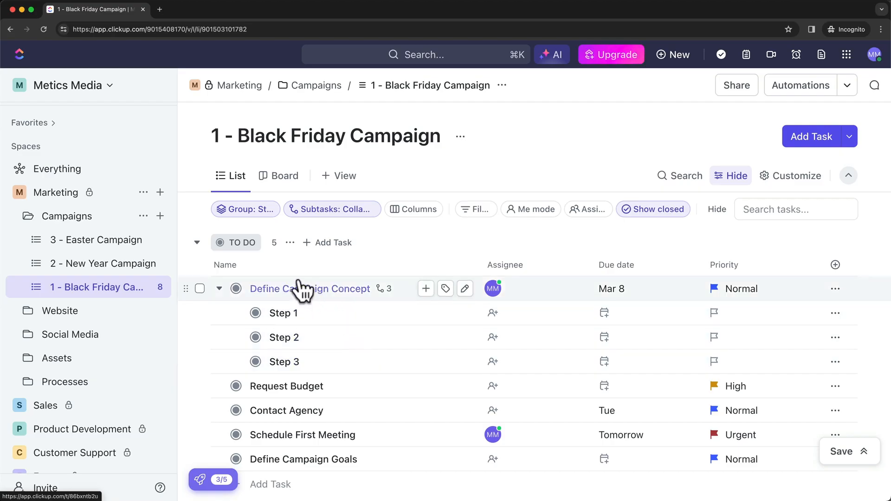
left_click(219, 289)
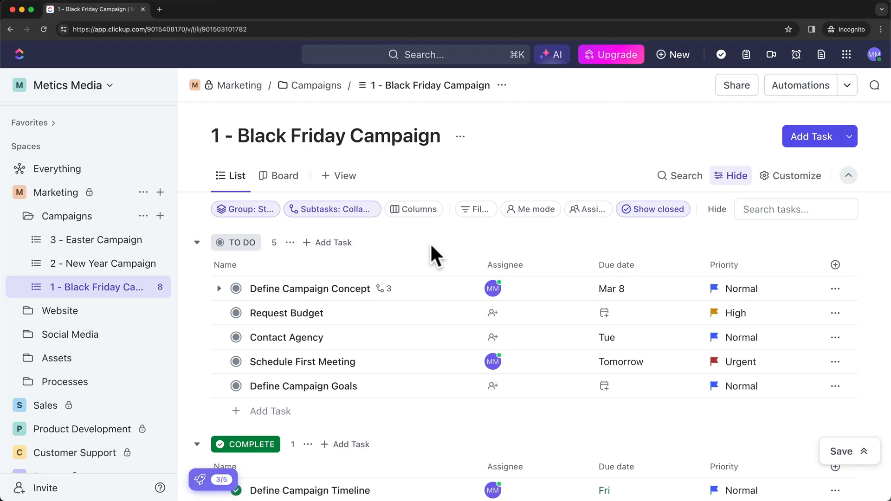
scroll(430, 243, "down", 1)
scroll(425, 245, "up", 1)
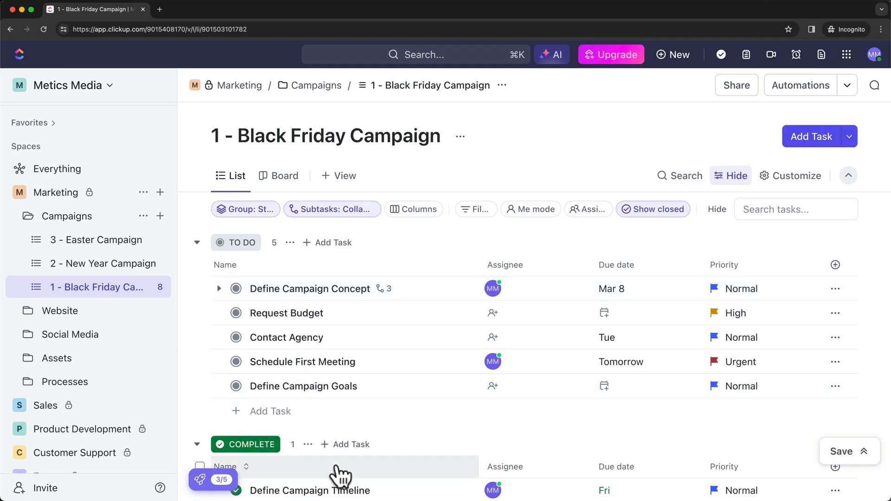
scroll(421, 445, "down", 3)
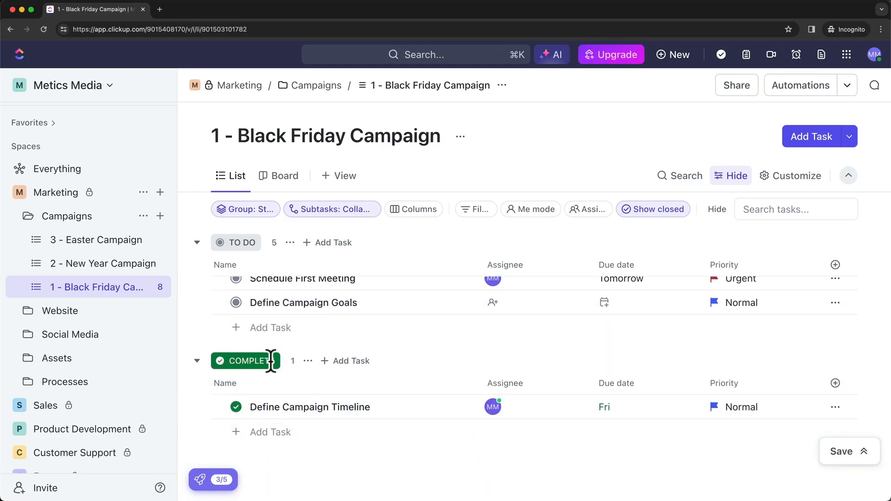
scroll(424, 368, "up", 3)
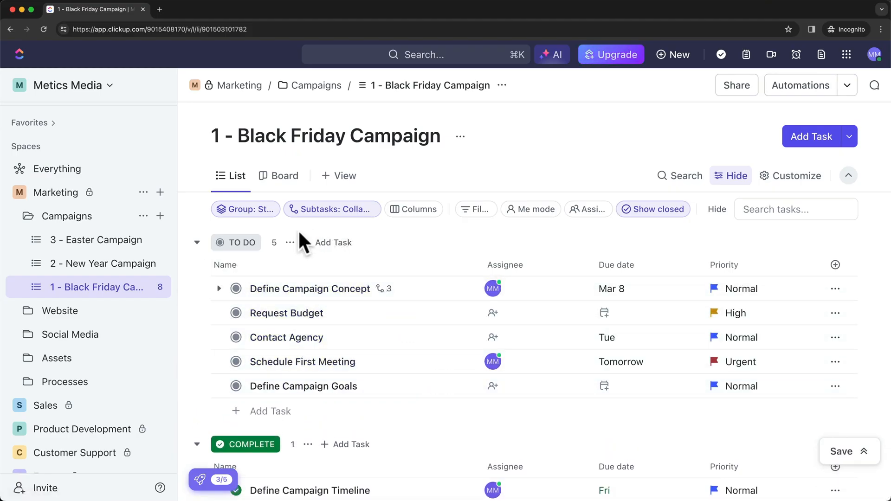
From the TO DO group's menu, switch Campaigns to a Custom status set.
left_click(289, 243)
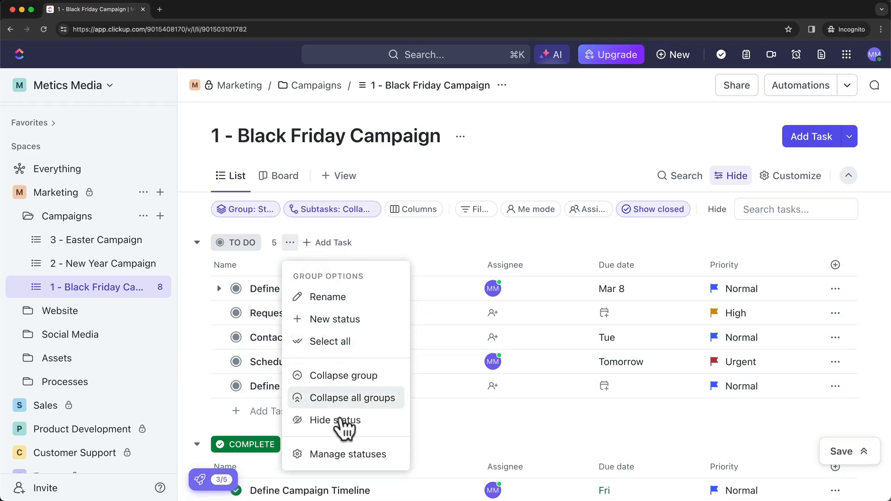
left_click(392, 457)
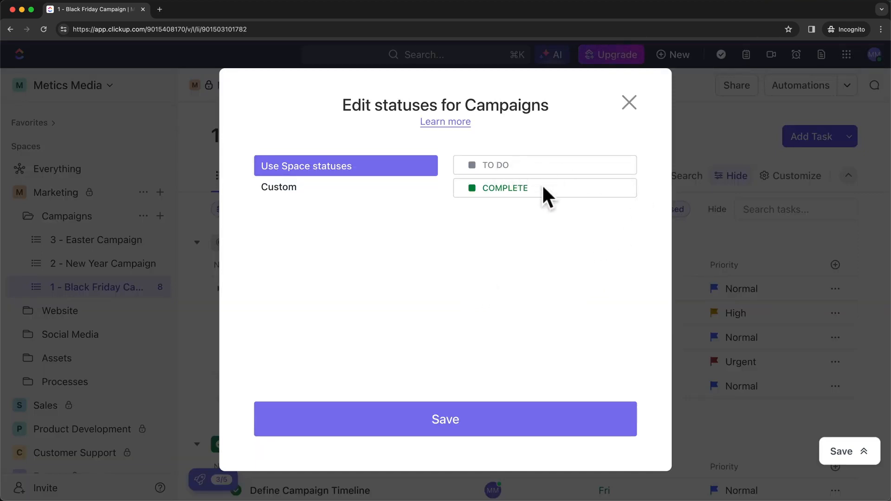
left_click(307, 195)
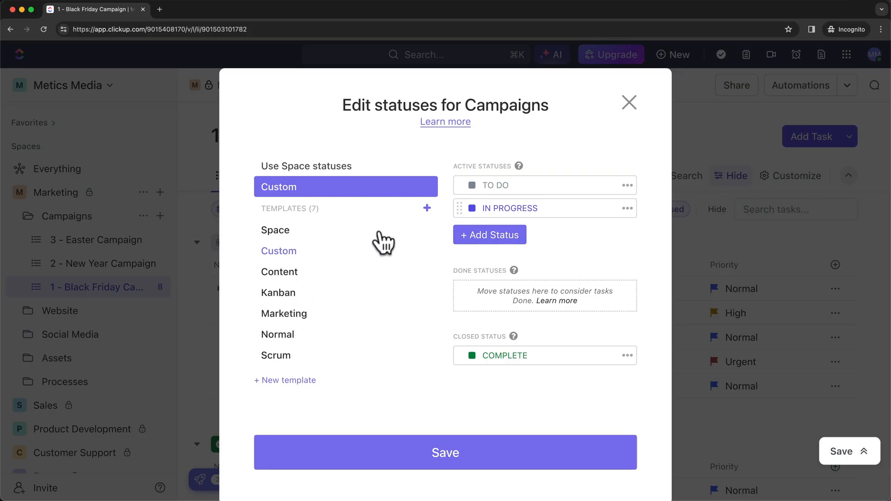
left_click(284, 317)
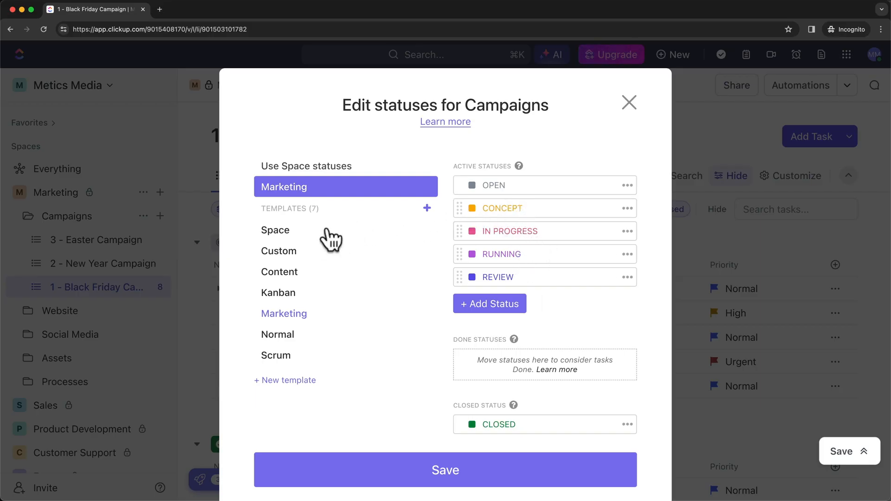
left_click(279, 252)
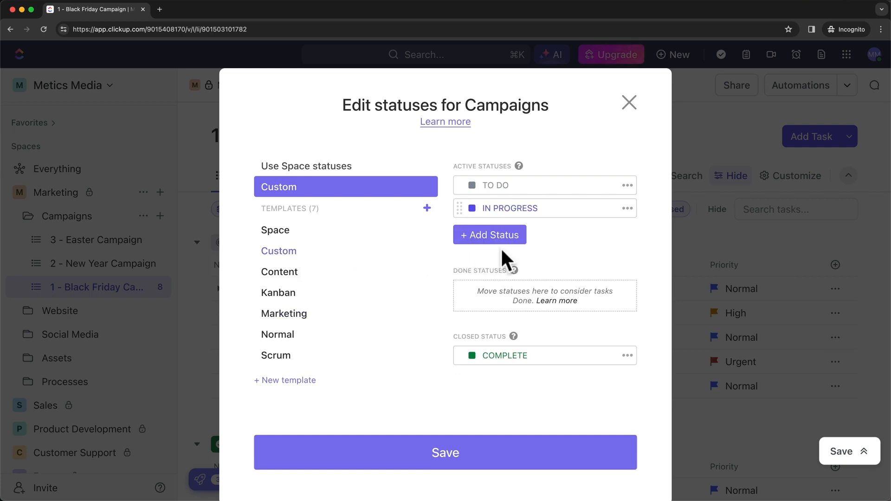
Add a new IN REVIEW status and make it orange.
left_click(486, 232)
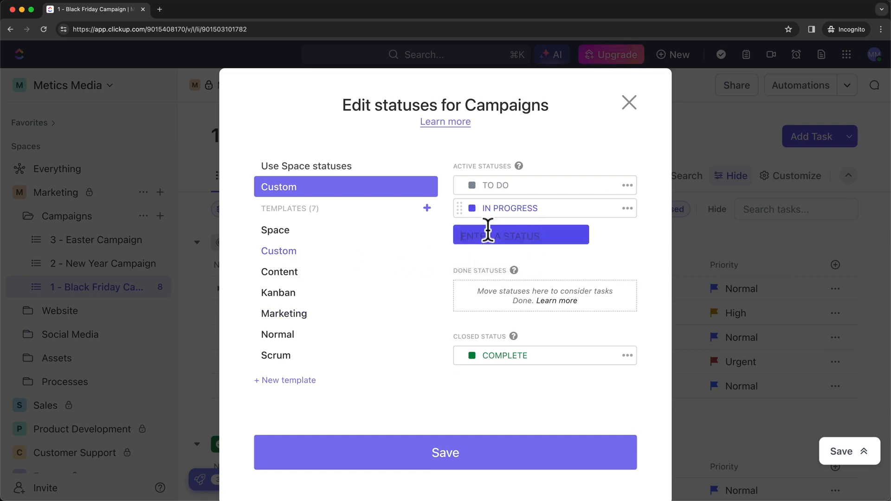
type("IN REVIEW")
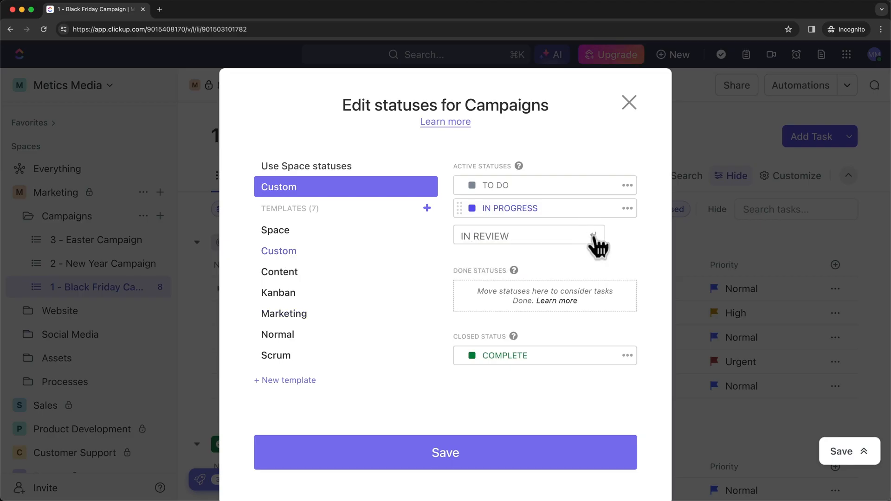
left_click(593, 235)
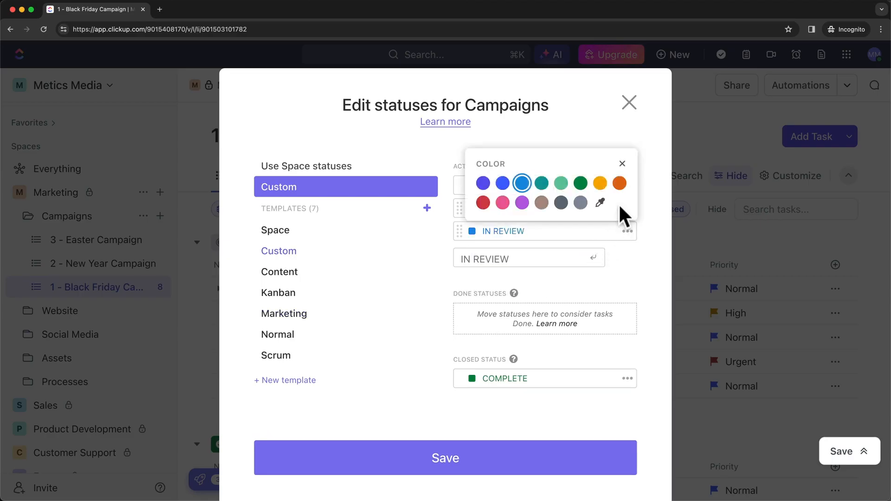
left_click(619, 185)
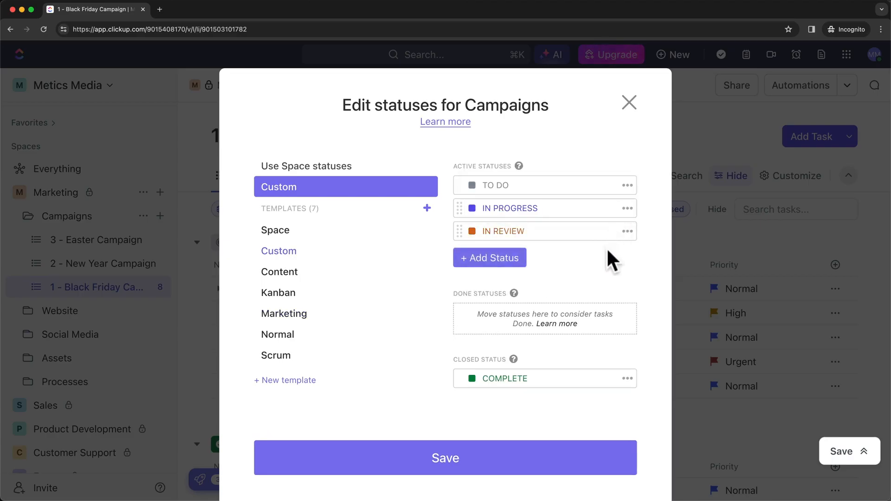
Save the Campaigns statuses and set Request Budget to IN PROGRESS.
left_click(472, 457)
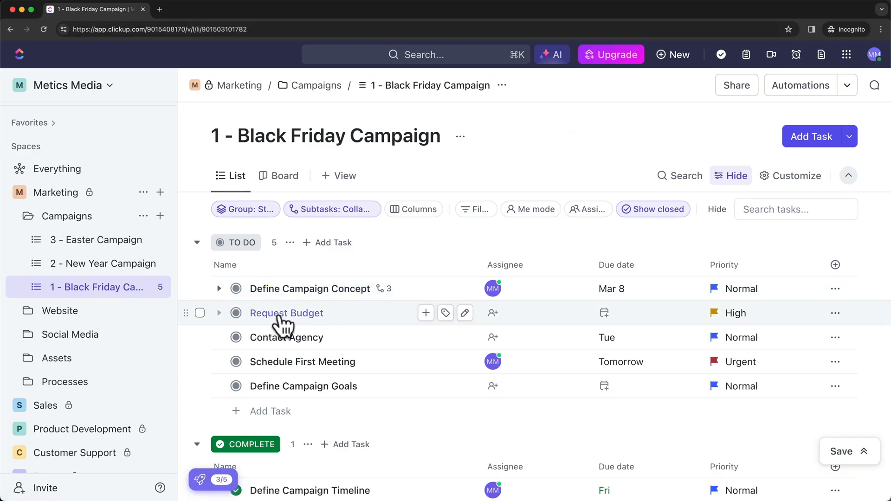
left_click(236, 314)
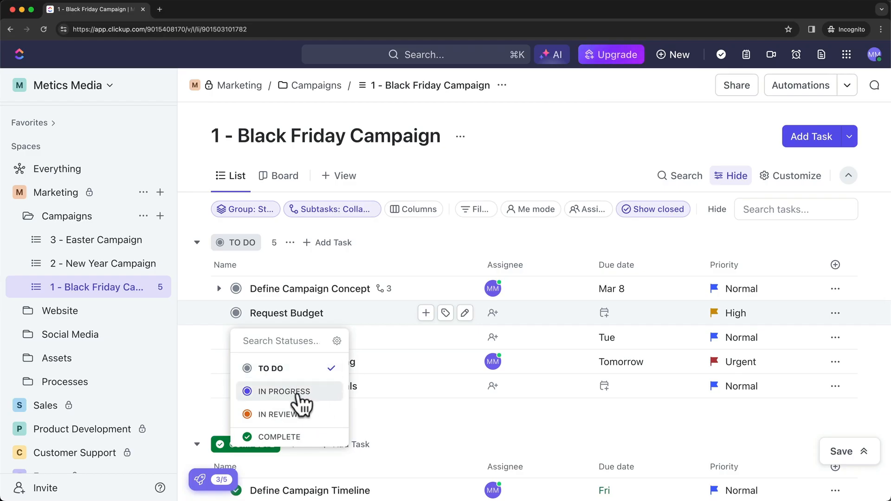
left_click(297, 392)
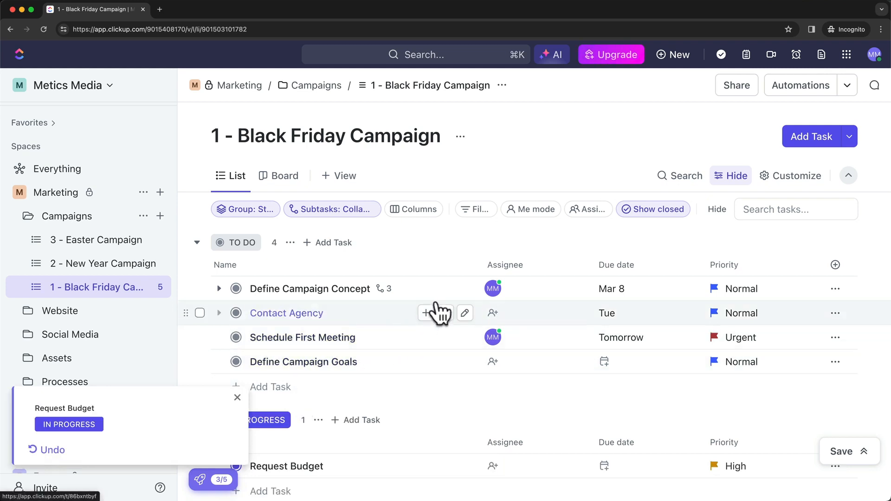
scroll(400, 284, "up", 2)
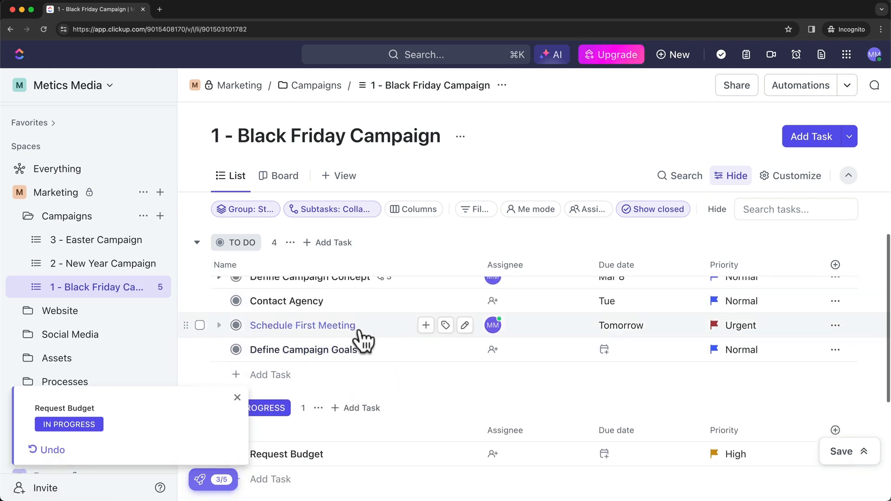
scroll(404, 346, "down", 5)
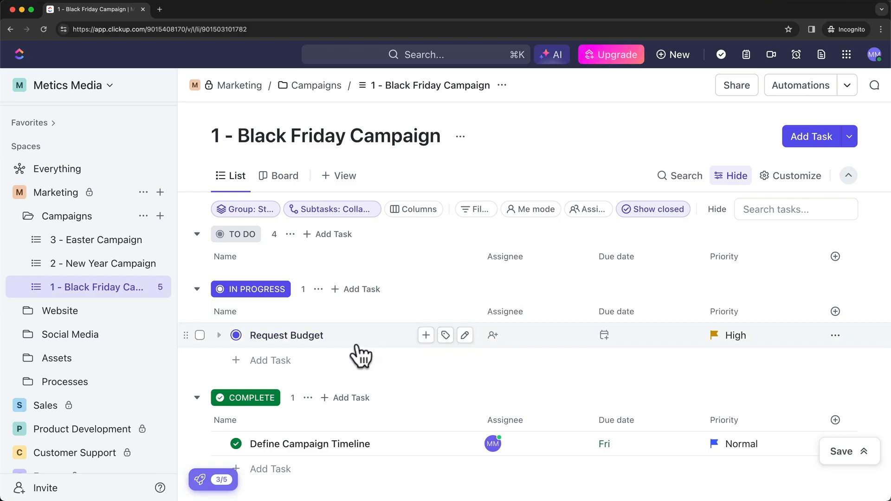
Move Request Budget to IN REVIEW, then mark it COMPLETE.
left_click(236, 335)
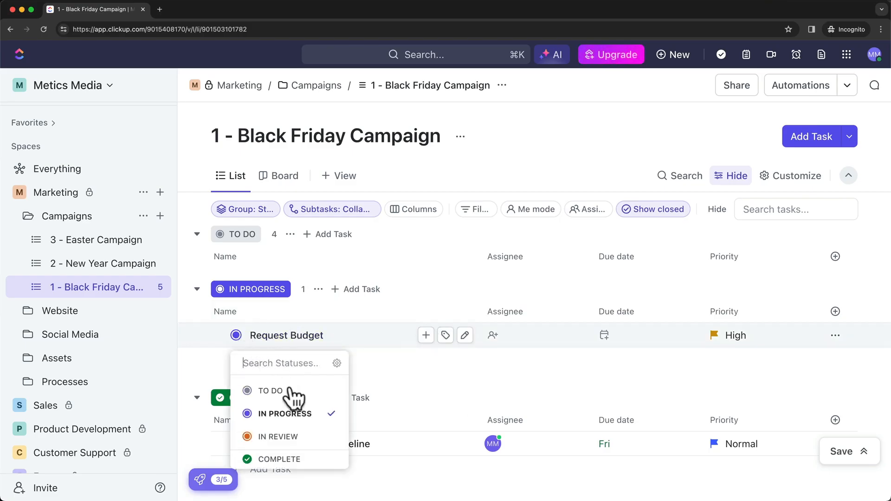
left_click(290, 437)
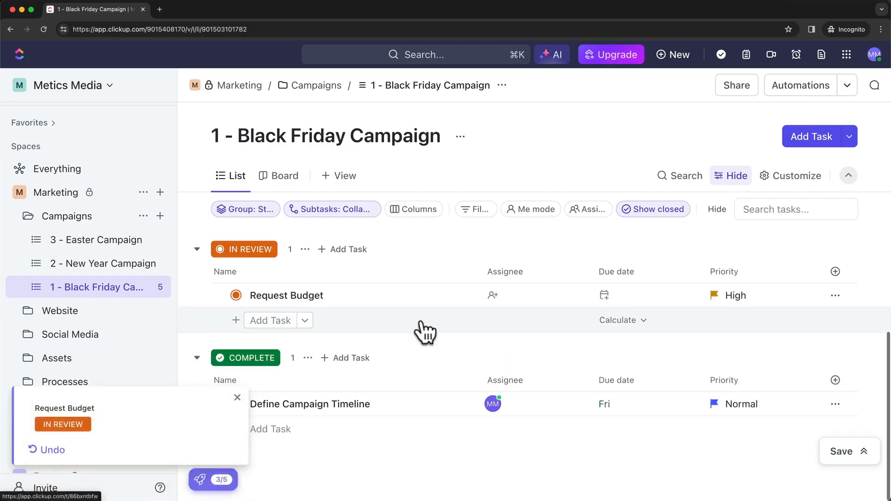
left_click(235, 295)
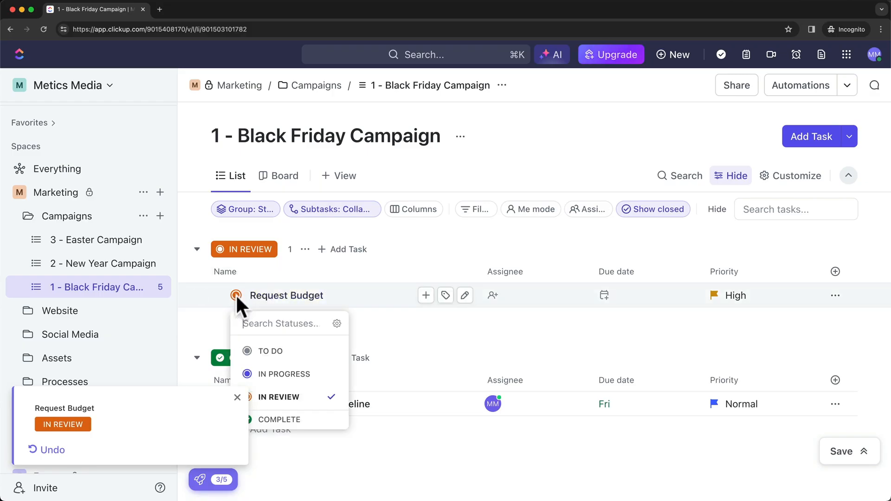
left_click(286, 420)
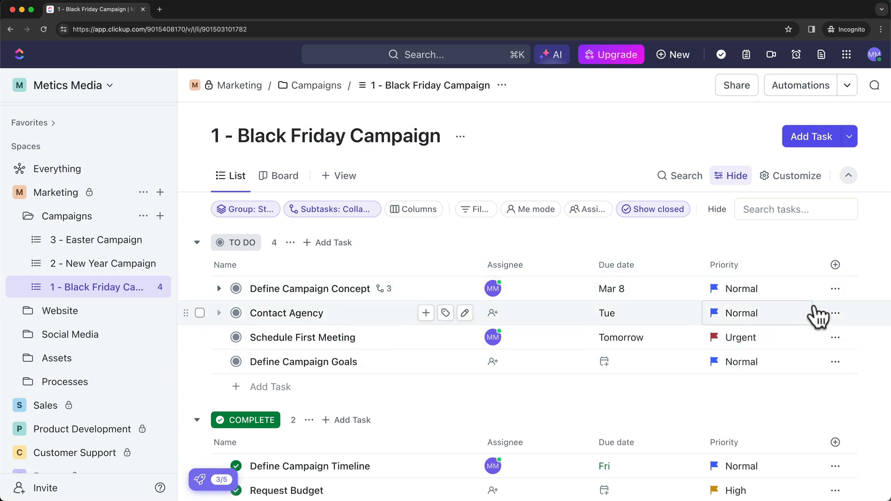
Turn on the existing Linked Docs field so it shows as a list column.
left_click(835, 265)
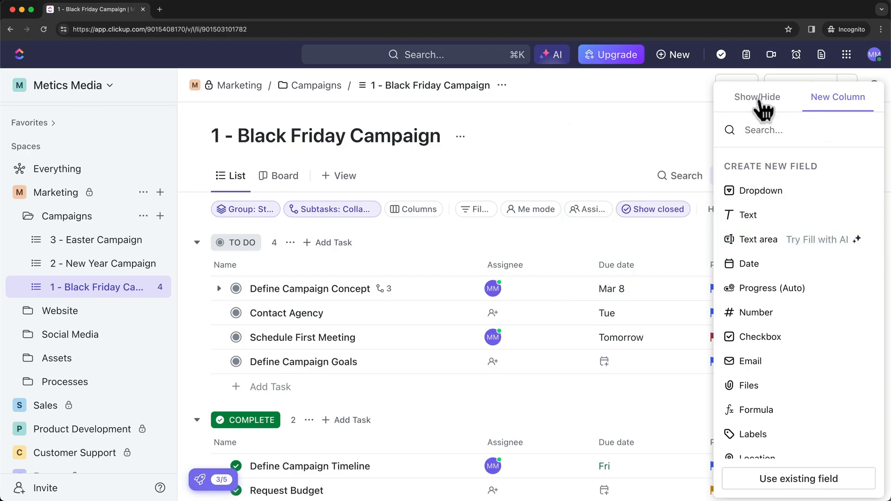
left_click(761, 100)
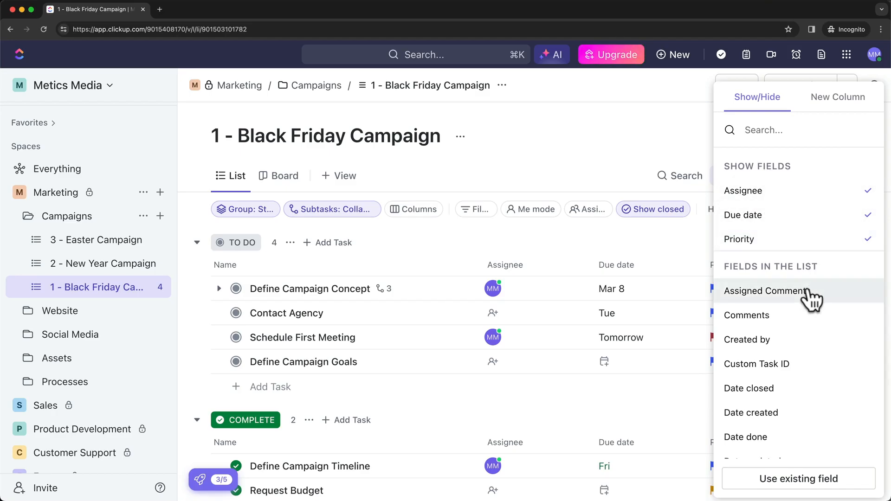
scroll(812, 296, "down", 1)
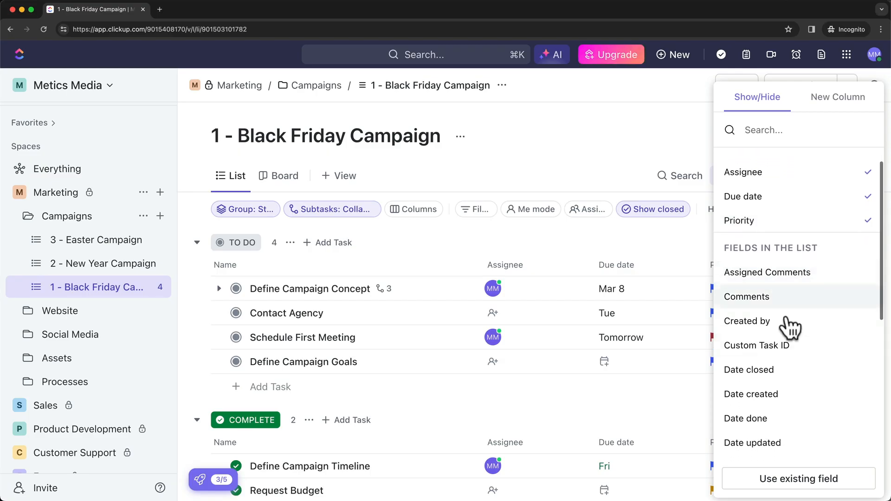
scroll(795, 283, "down", 2)
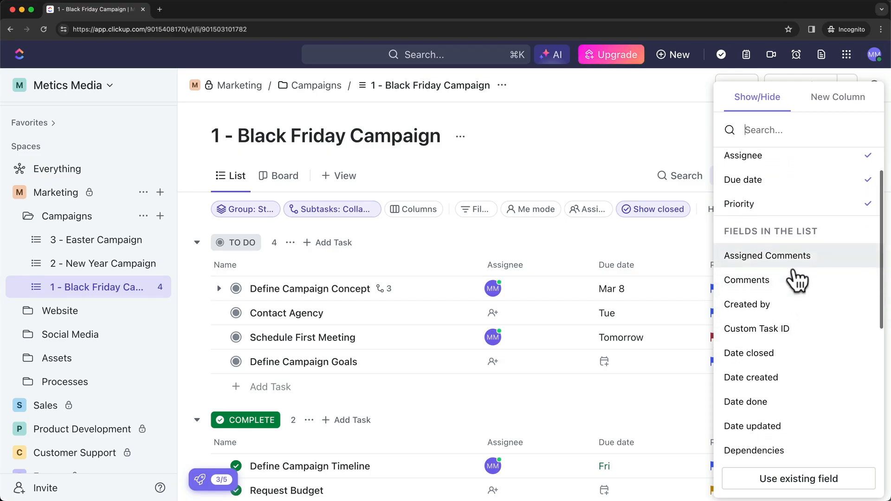
scroll(798, 279, "down", 4)
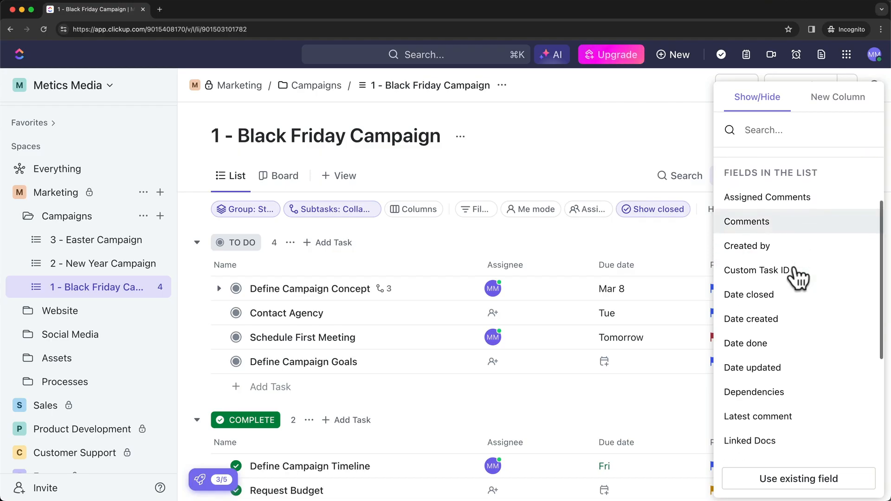
scroll(798, 278, "down", 3)
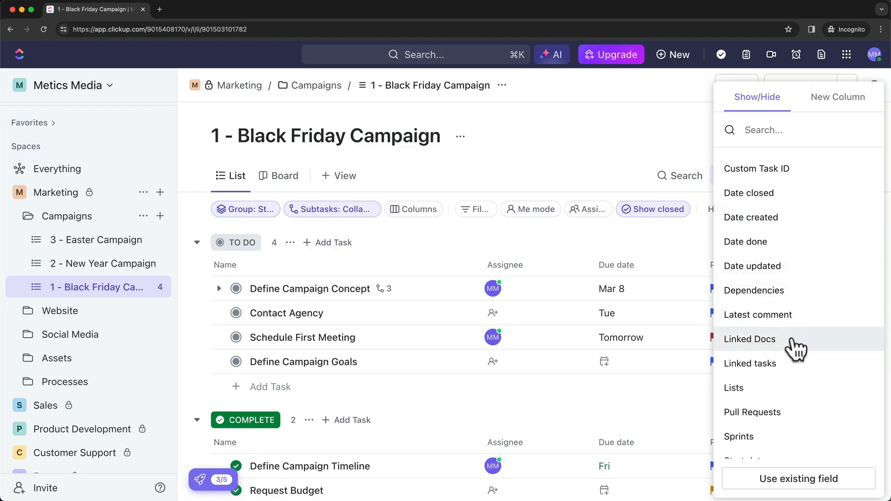
left_click(766, 344)
scroll(764, 341, "up", 5)
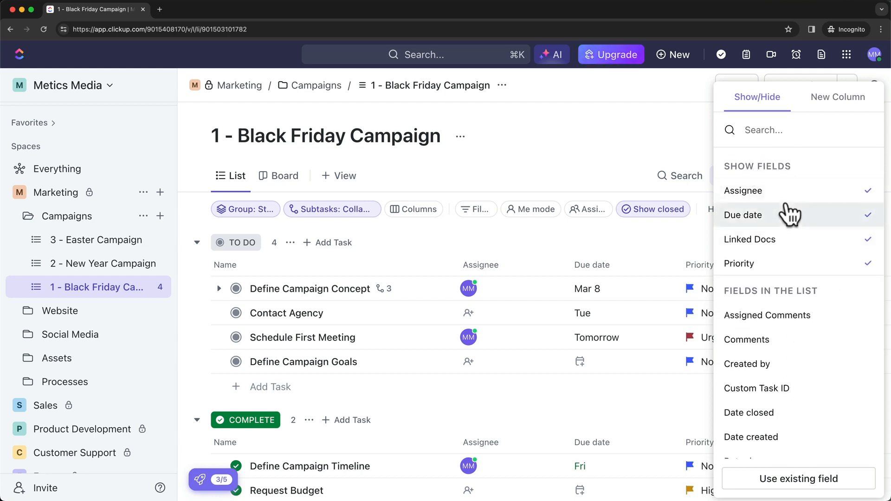
left_click(663, 244)
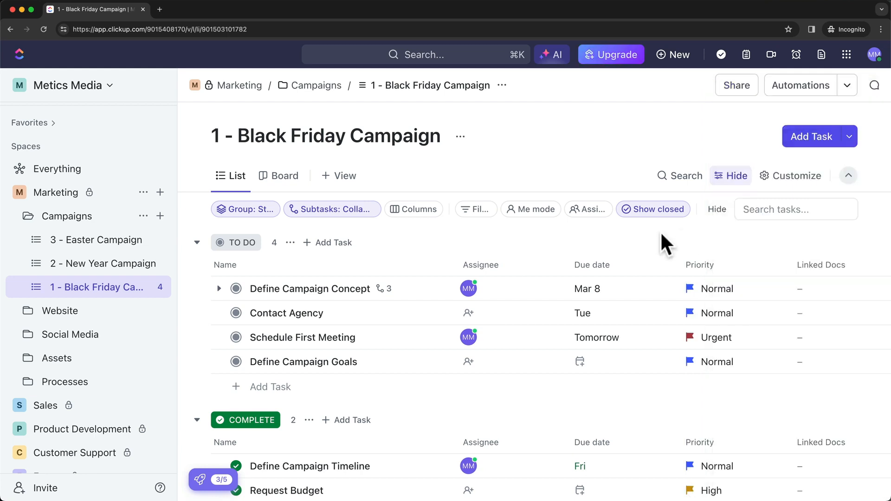
Bring up the new-column menu and browse field types like Dropdown, Text, Date, Checkbox, Files.
scroll(793, 299, "right", 3)
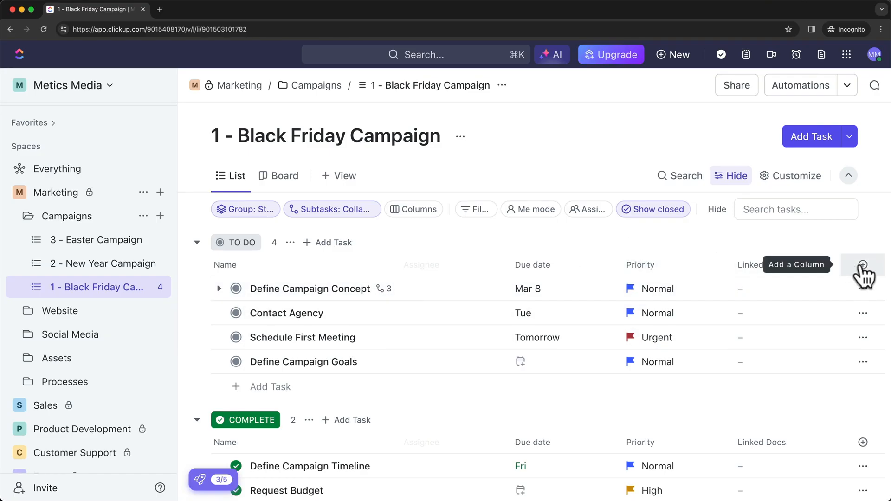
left_click(863, 267)
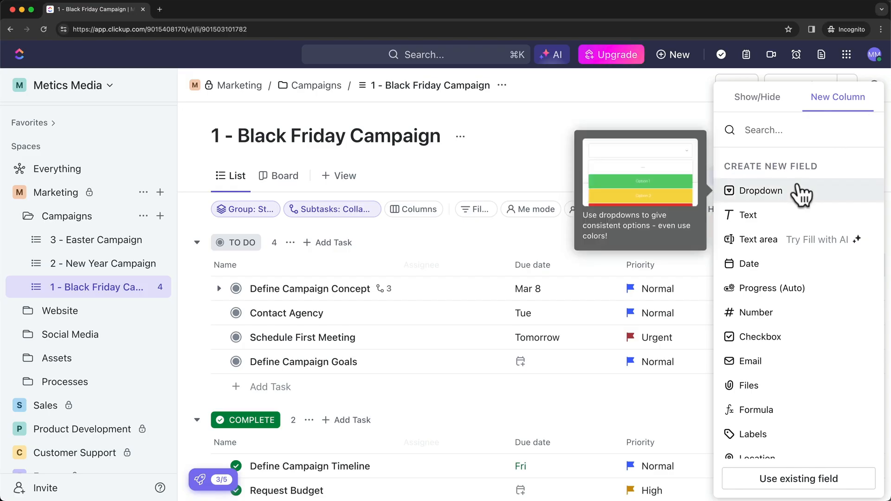
scroll(805, 194, "down", 1)
scroll(805, 195, "up", 1)
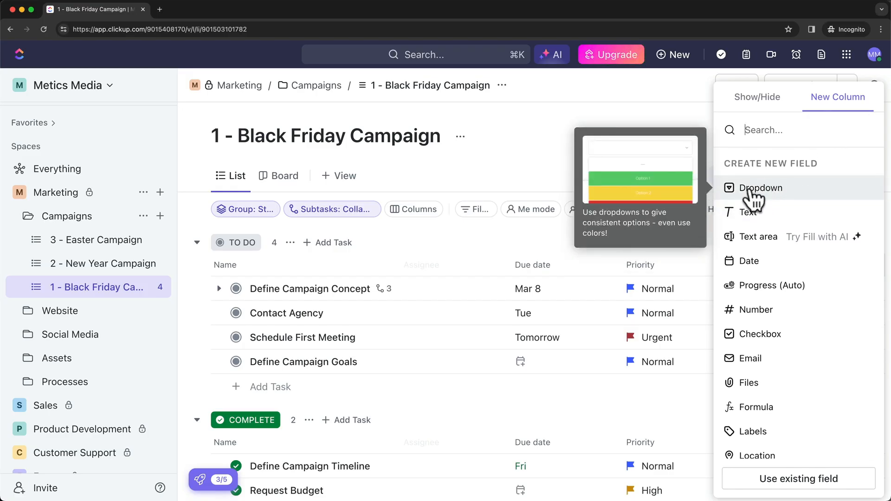
scroll(754, 199, "down", 2)
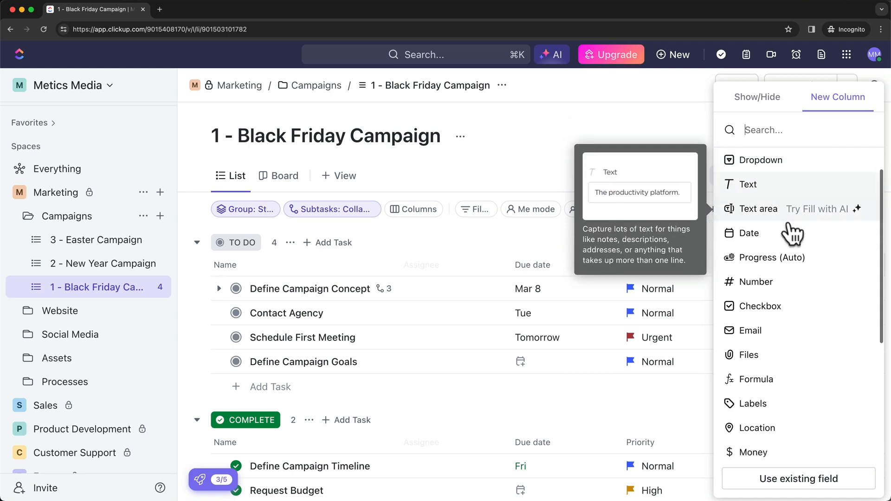
scroll(768, 241, "down", 2)
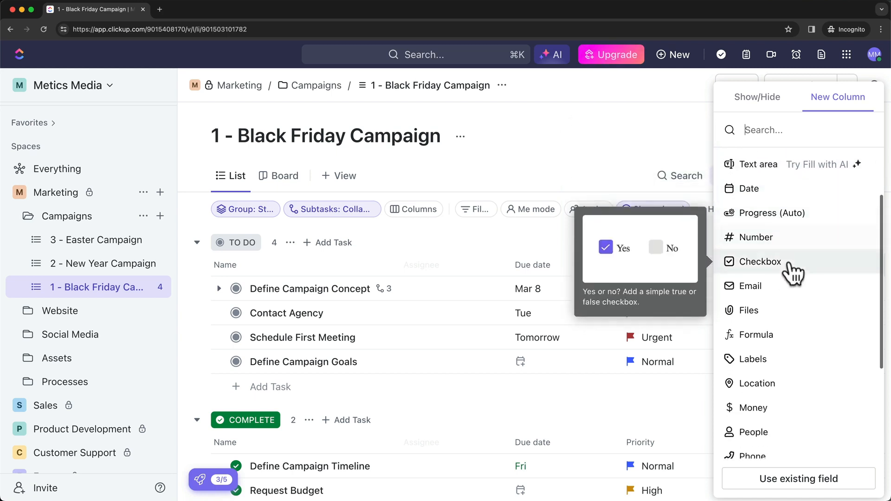
scroll(789, 278, "down", 2)
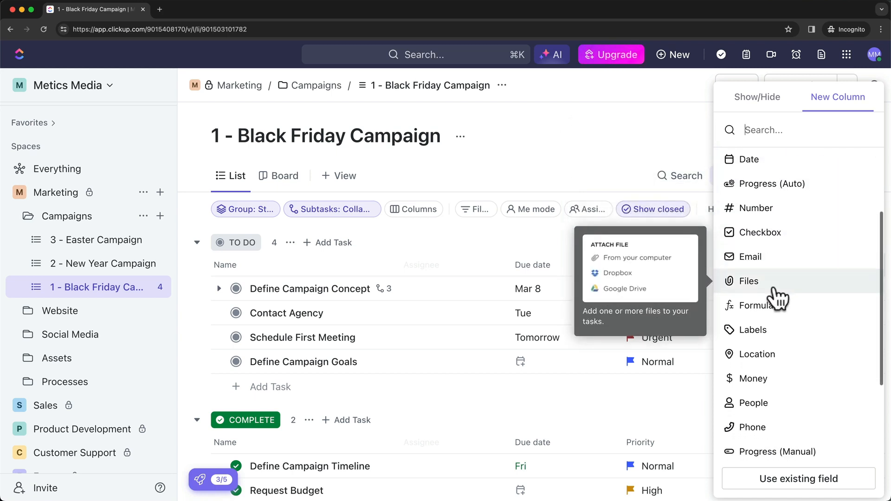
scroll(787, 361, "up", 5)
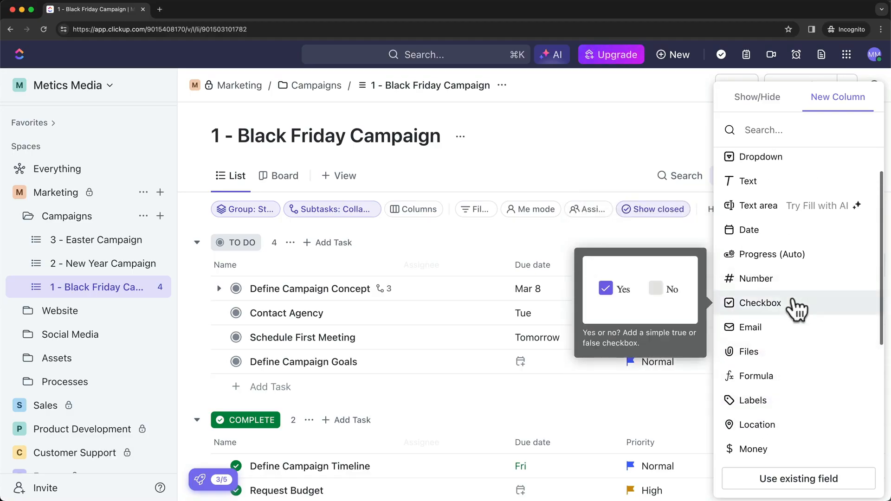
scroll(799, 263, "up", 1)
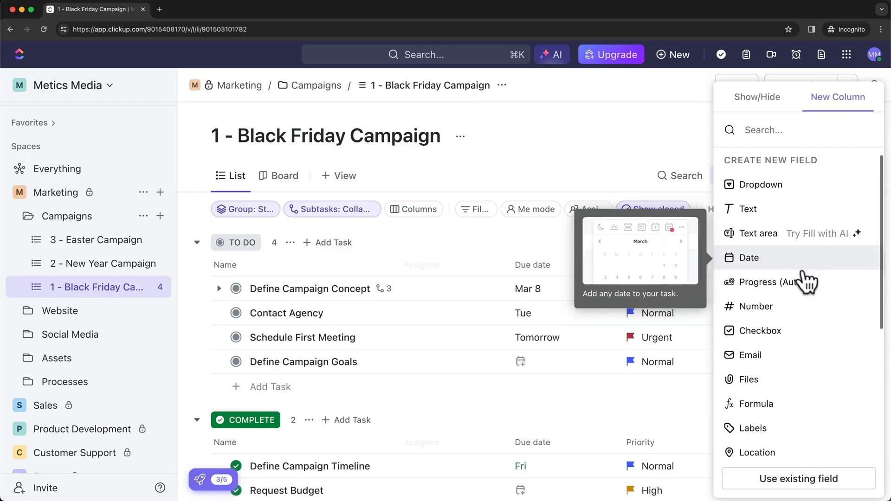
Create a Progress (Auto) column named Progress.
left_click(778, 286)
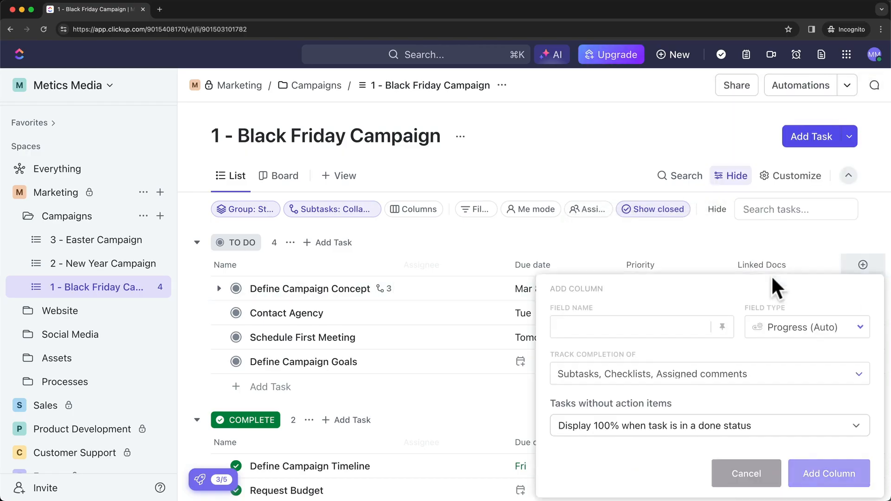
type("Progress")
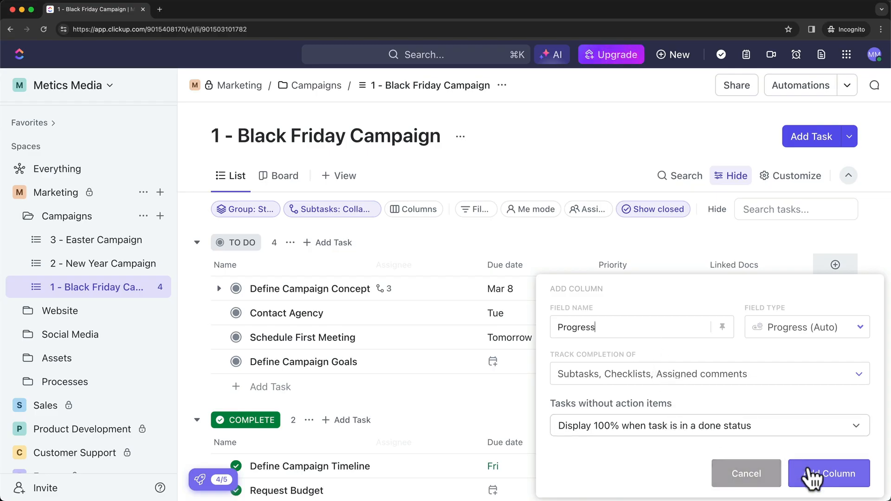
left_click(809, 472)
scroll(662, 398, "right", 5)
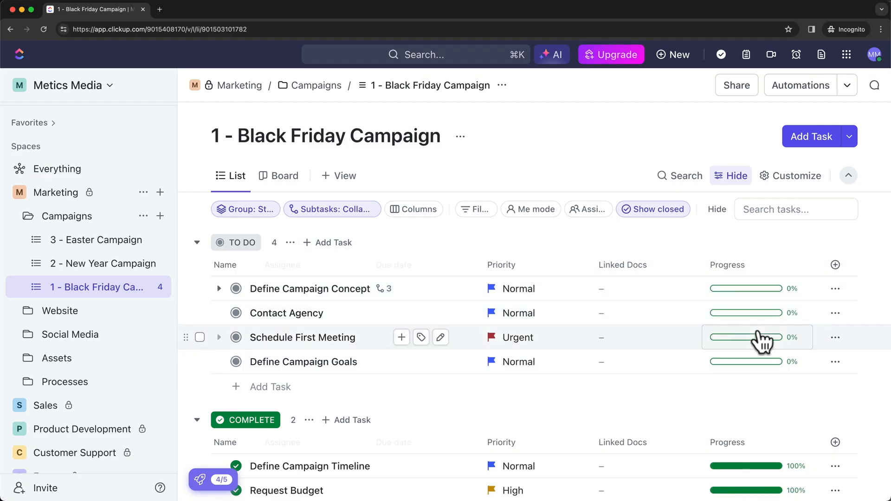
Expand Define Campaign Concept to show its subtasks Step 1, Step 2 and Step 3.
scroll(760, 337, "down", 2)
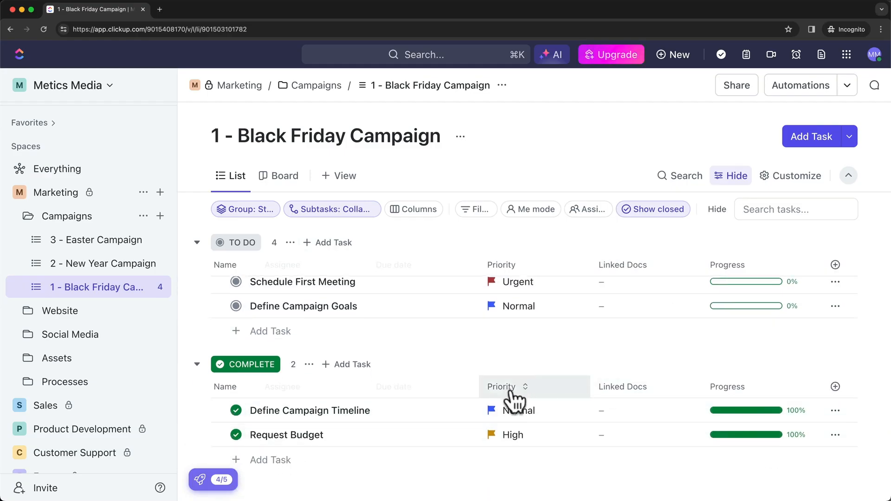
scroll(732, 410, "up", 1)
scroll(736, 416, "up", 2)
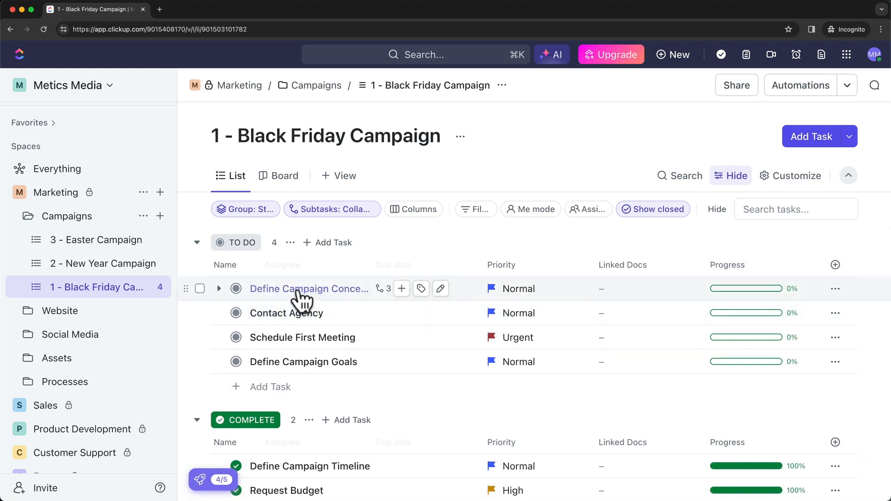
left_click(219, 288)
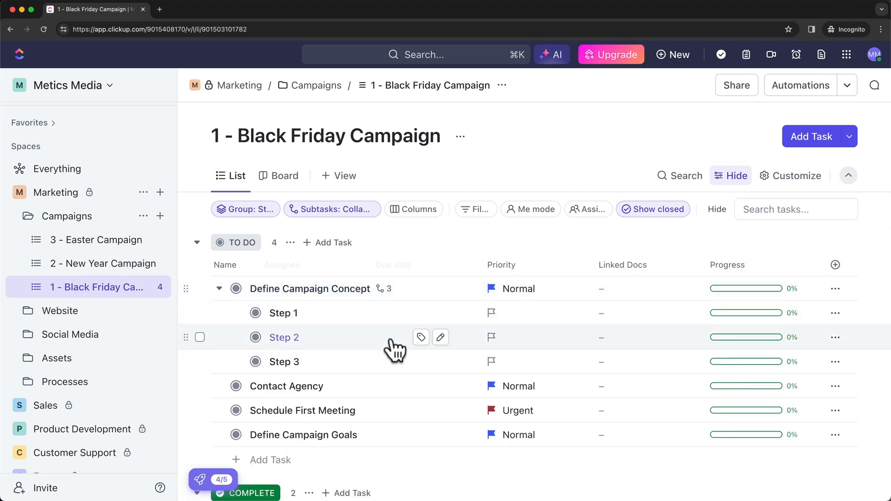
Set the status of subtasks Step 1 and Step 2 to COMPLETE.
left_click(255, 312)
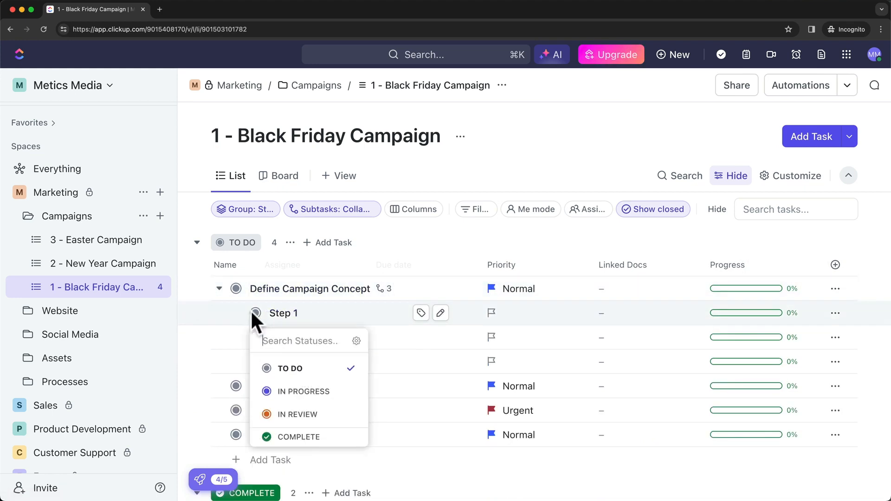
left_click(299, 436)
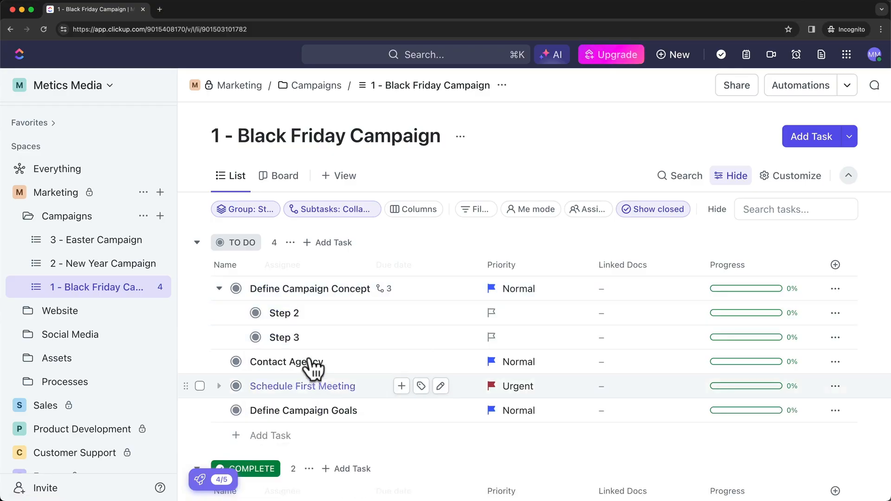
left_click(255, 312)
left_click(303, 436)
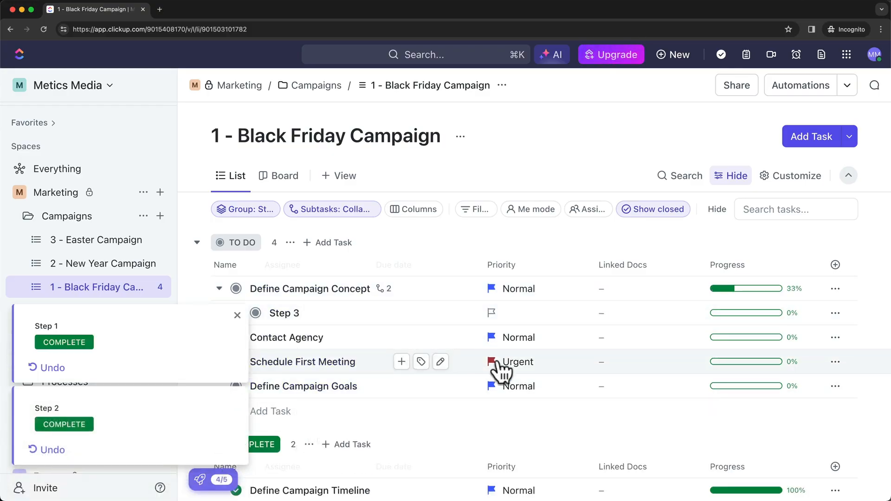
mouse_move(734, 304)
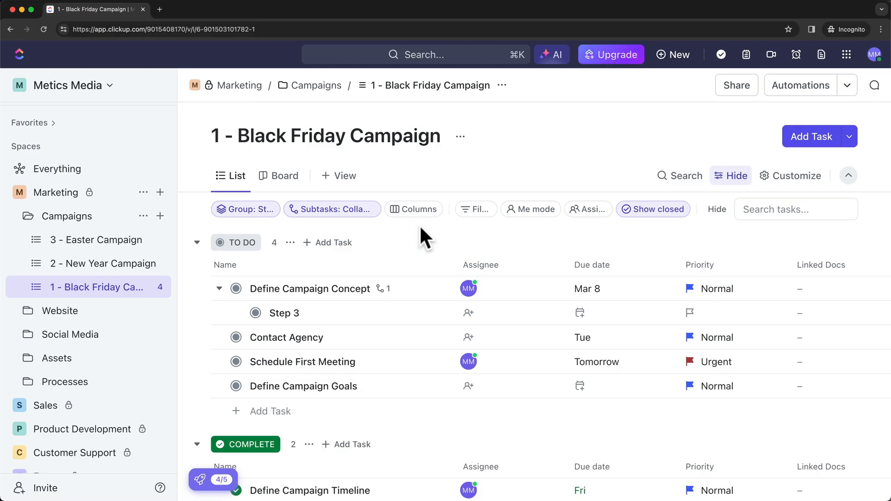
scroll(413, 274, "down", 2)
scroll(416, 294, "up", 2)
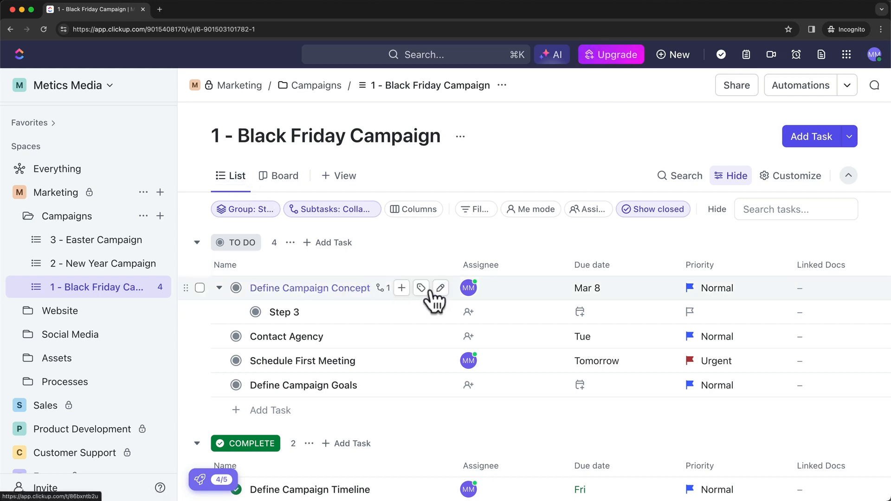
scroll(433, 304, "down", 1)
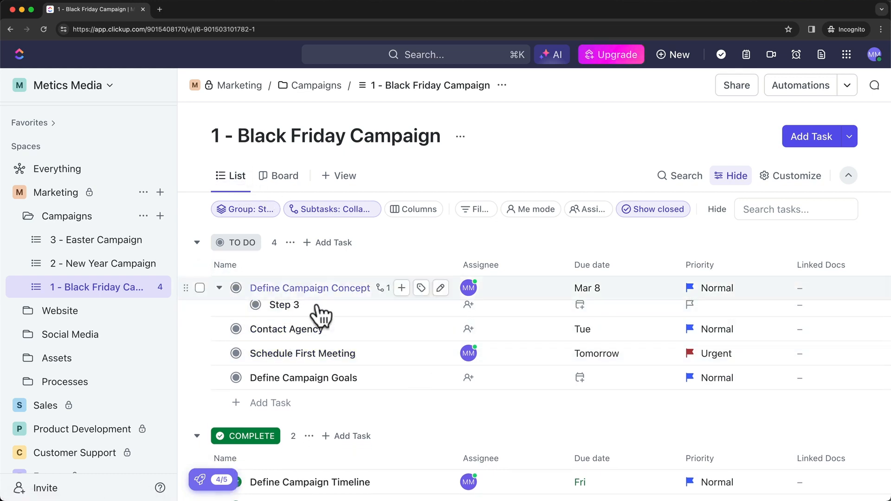
scroll(335, 387, "down", 2)
scroll(346, 371, "down", 2)
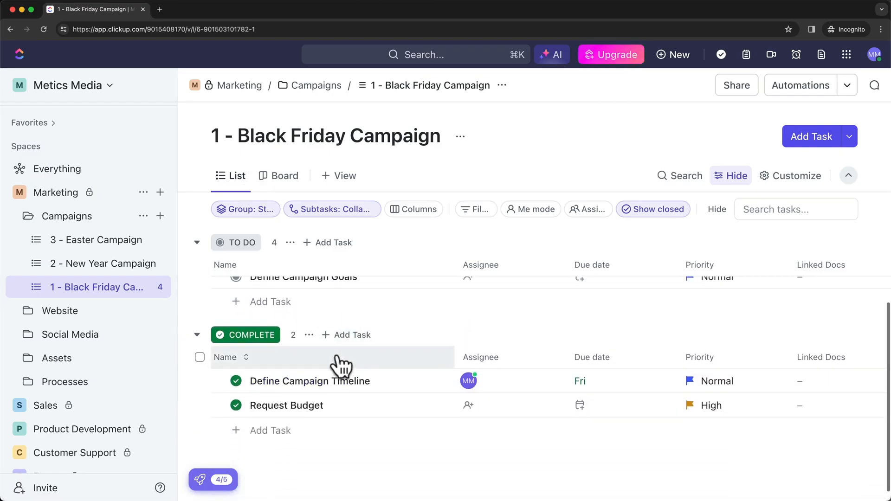
scroll(339, 366, "up", 3)
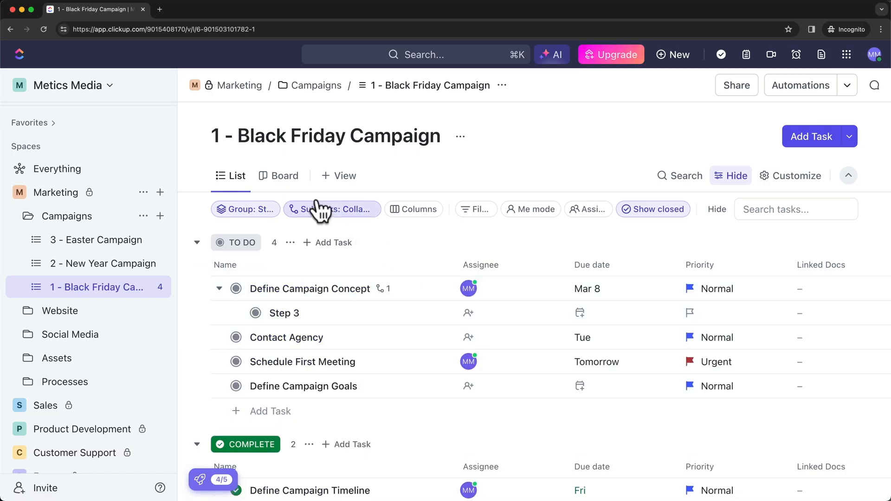
Switch to Board view and scroll across the TO DO, IN PROGRESS, IN REVIEW and COMPLETE columns.
left_click(285, 181)
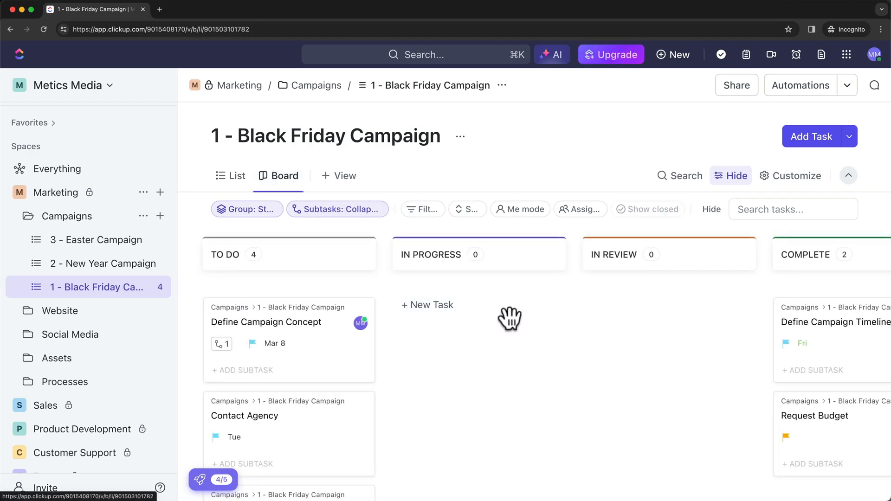
scroll(509, 318, "right", 3)
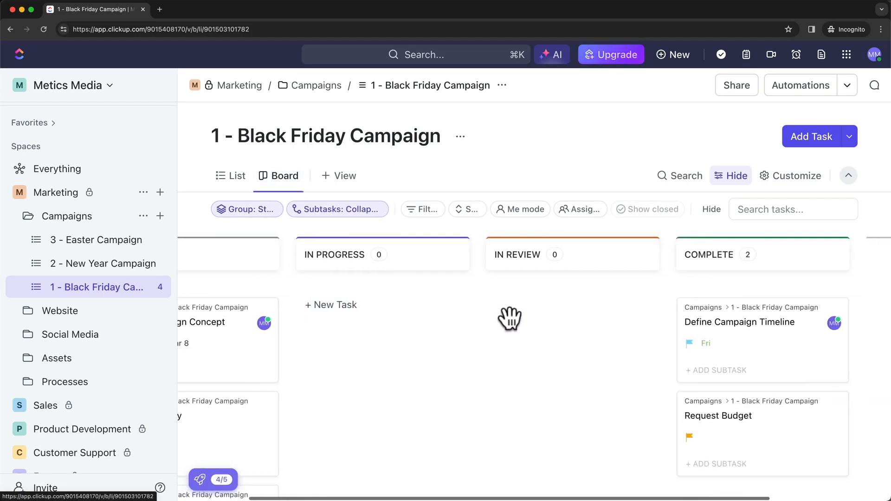
scroll(509, 319, "left", 3)
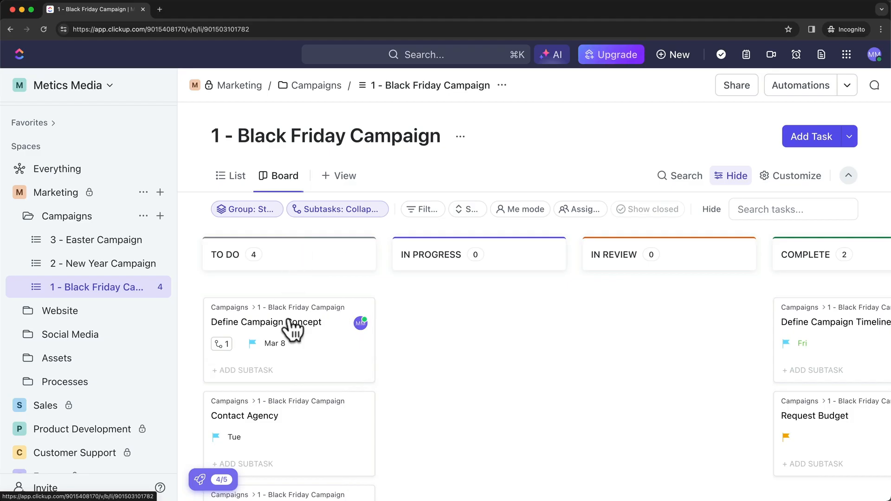
scroll(394, 255, "right", 3)
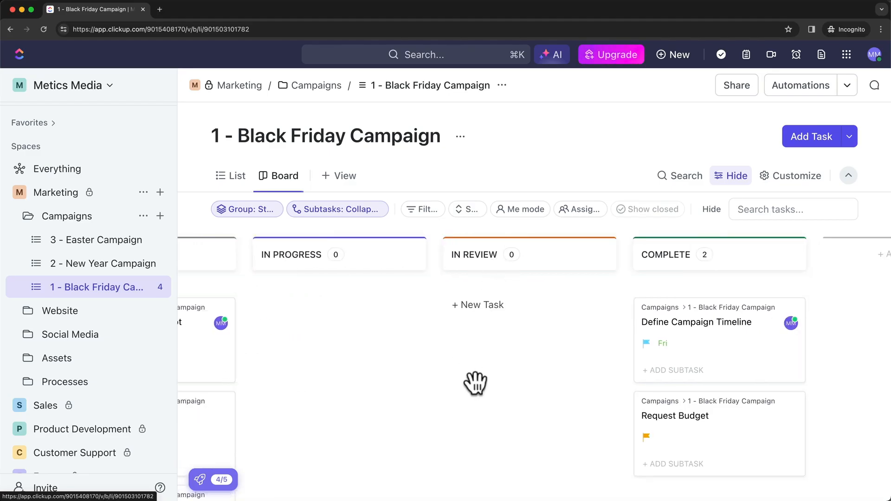
scroll(473, 382, "right", 3)
scroll(455, 352, "left", 5)
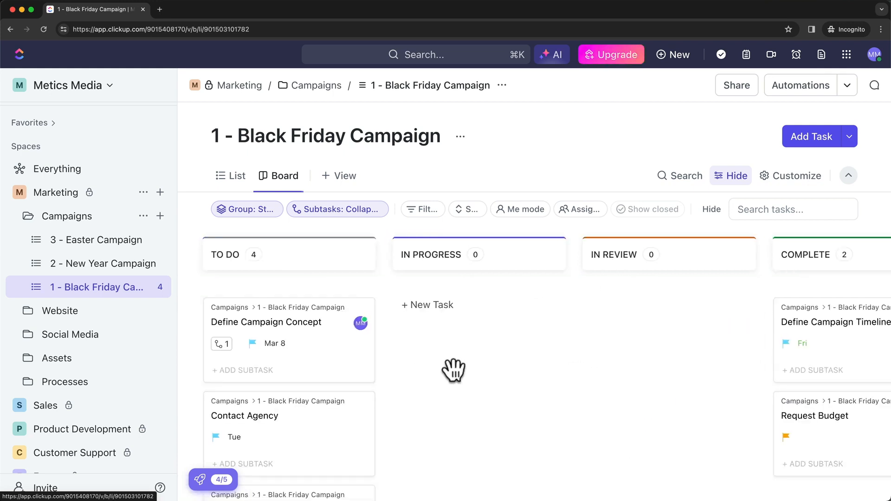
Drag the Define Campaign Concept card through IN PROGRESS into the IN REVIEW column.
left_click_drag(291, 344, 487, 320)
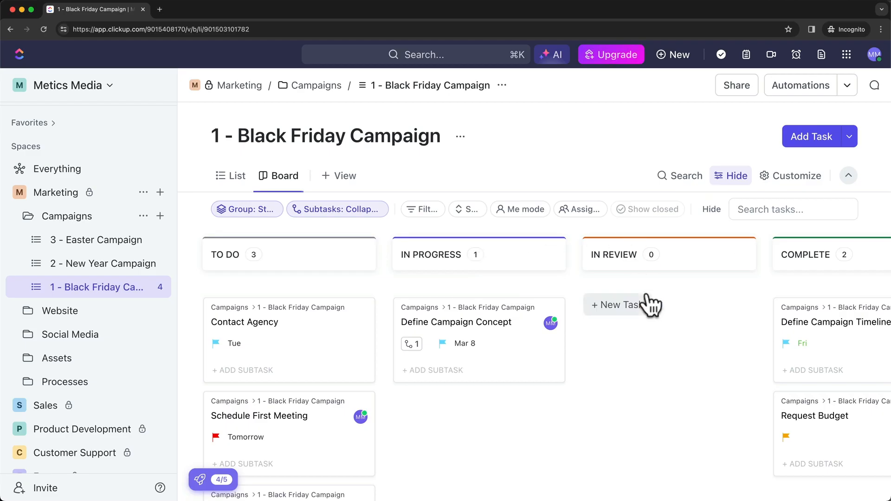
left_click_drag(460, 303, 655, 311)
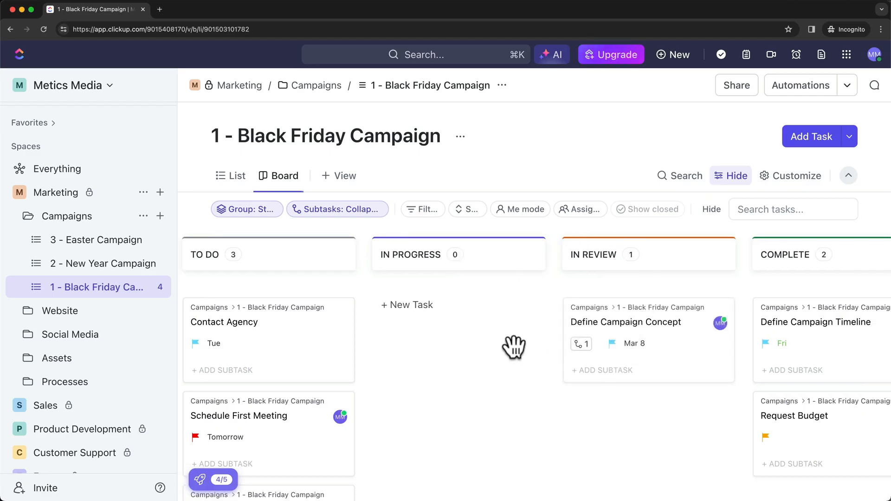
scroll(349, 321, "left", 1)
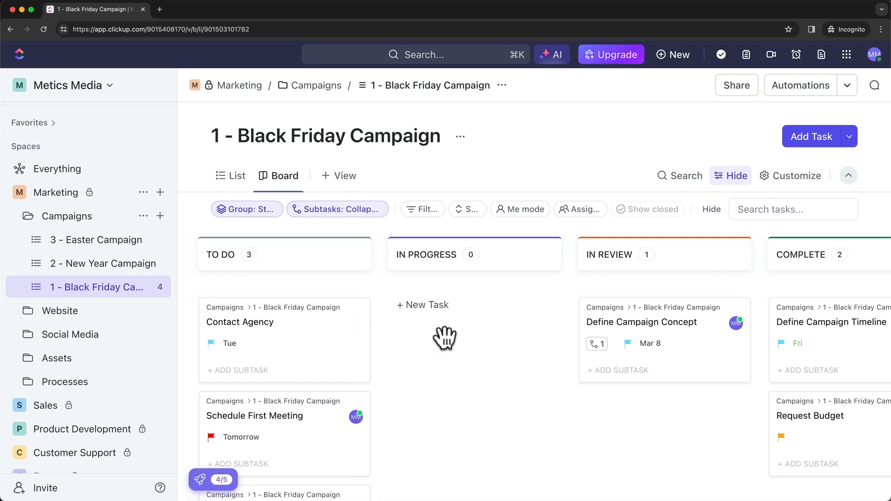
scroll(447, 338, "down", 1)
scroll(448, 336, "up", 1)
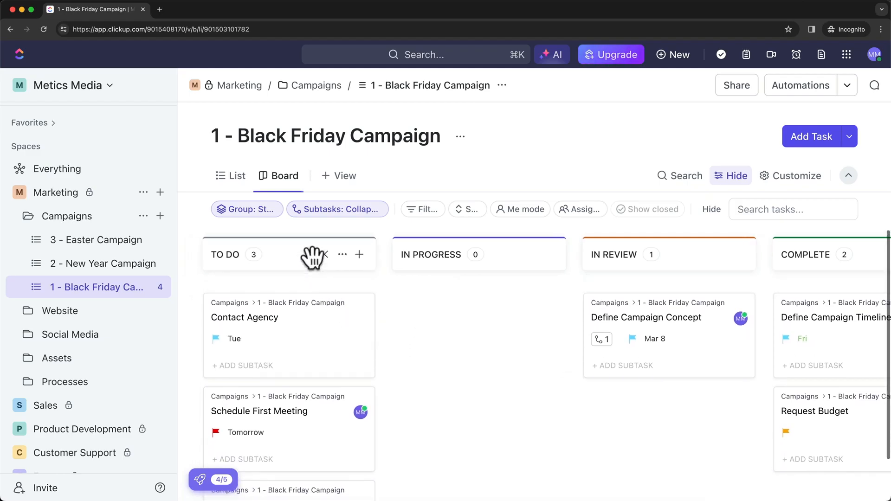
scroll(449, 303, "right", 1)
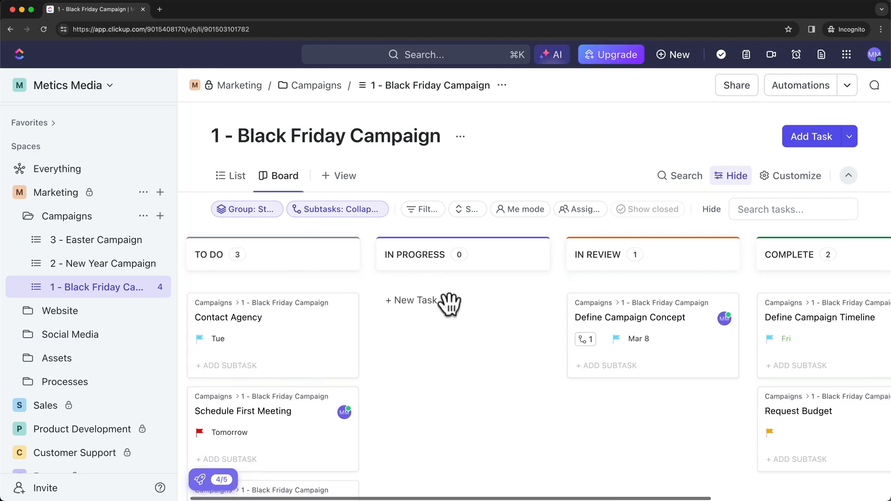
scroll(449, 287, "right", 2)
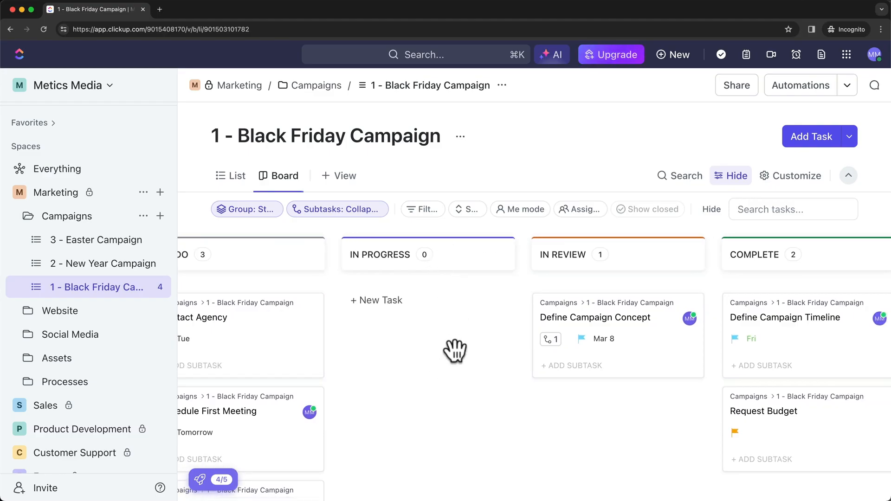
scroll(455, 351, "right", 5)
scroll(541, 370, "right", 6)
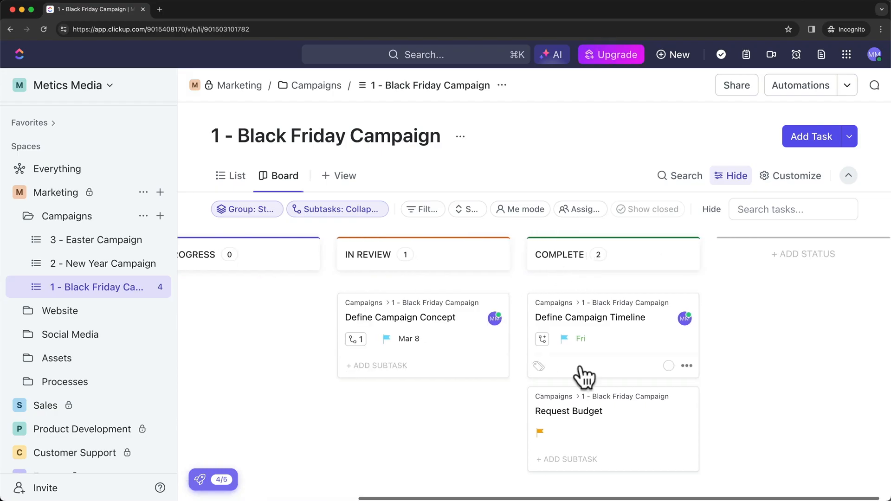
scroll(360, 350, "left", 2)
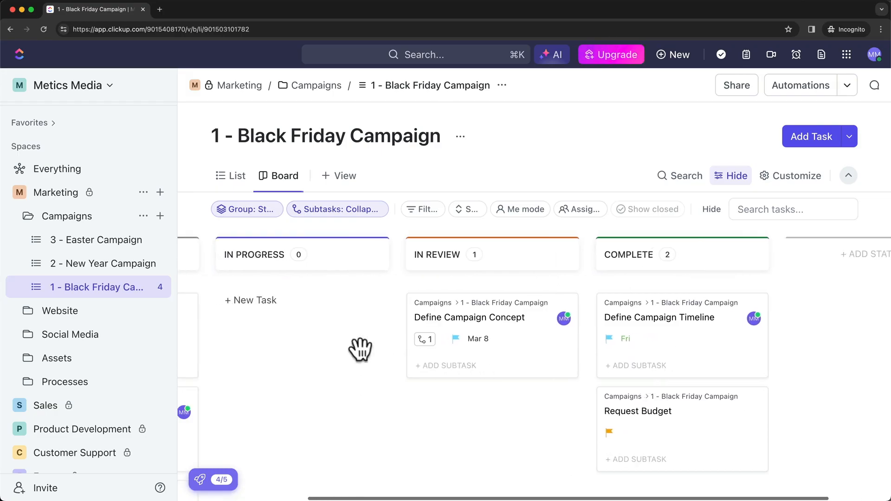
scroll(360, 350, "left", 4)
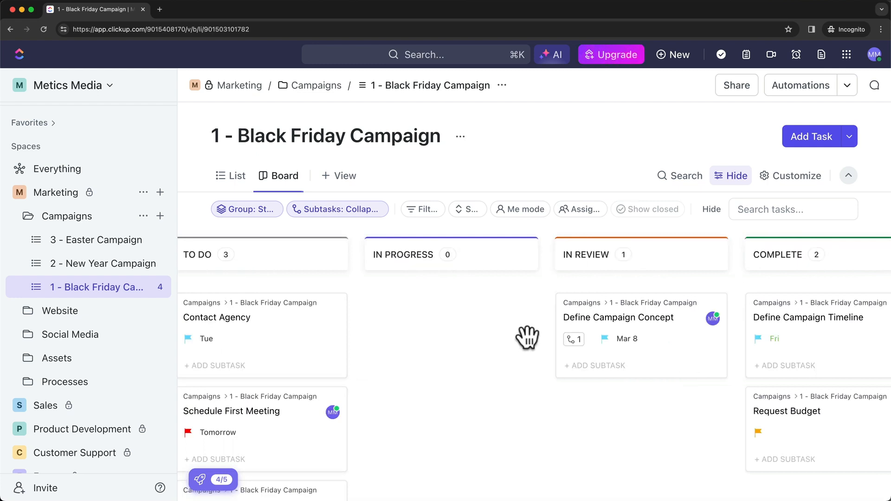
mouse_move(525, 336)
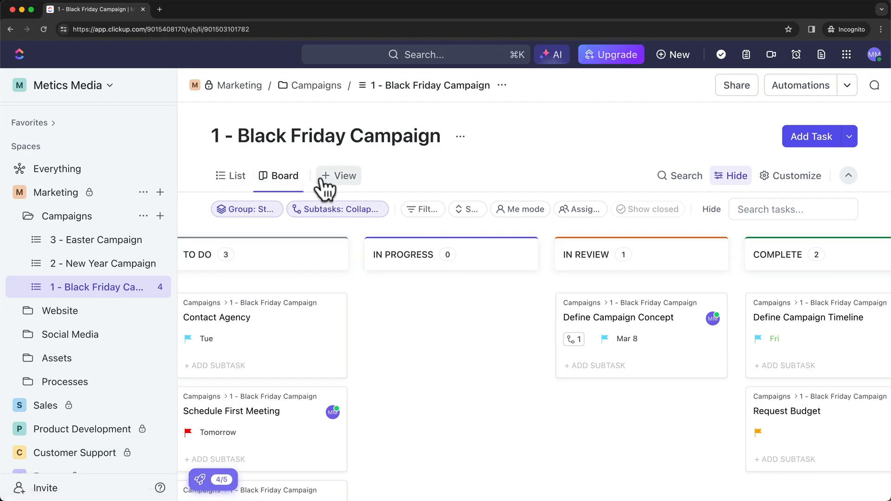
Add a Calendar view to Black Friday Campaign, opening on February 2024.
left_click(344, 181)
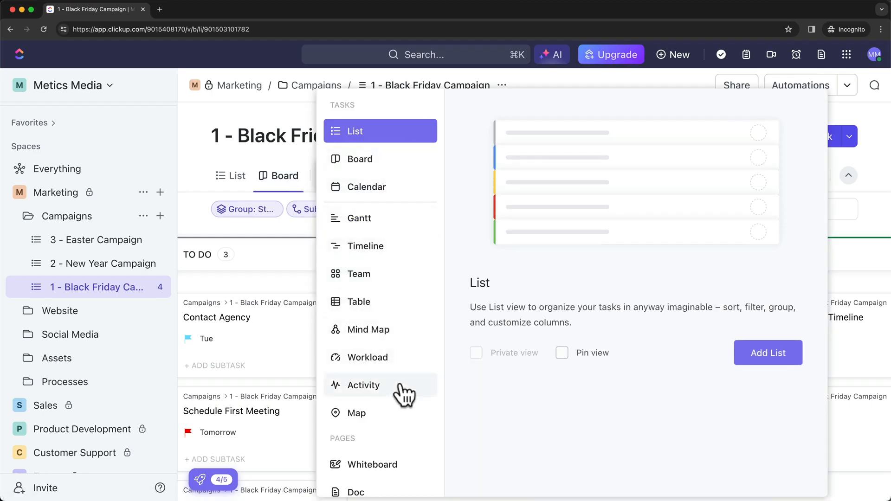
left_click(385, 185)
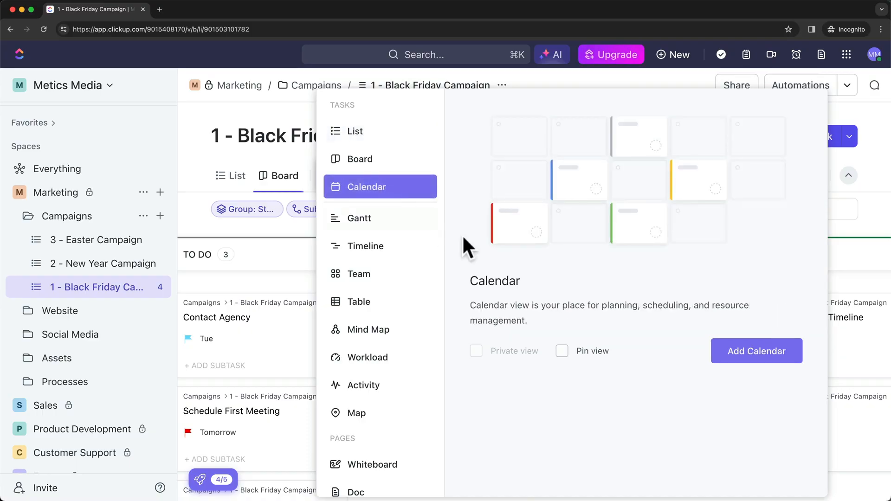
left_click(735, 358)
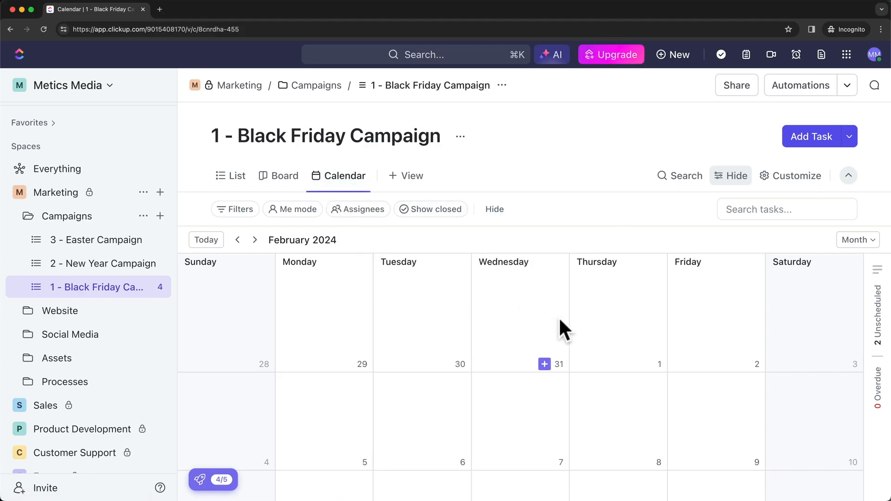
scroll(558, 316, "down", 5)
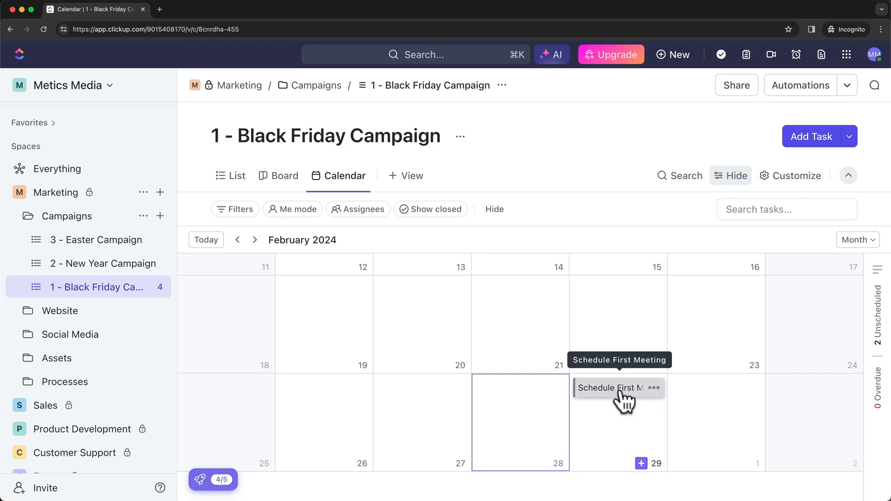
left_click(254, 240)
scroll(540, 369, "down", 2)
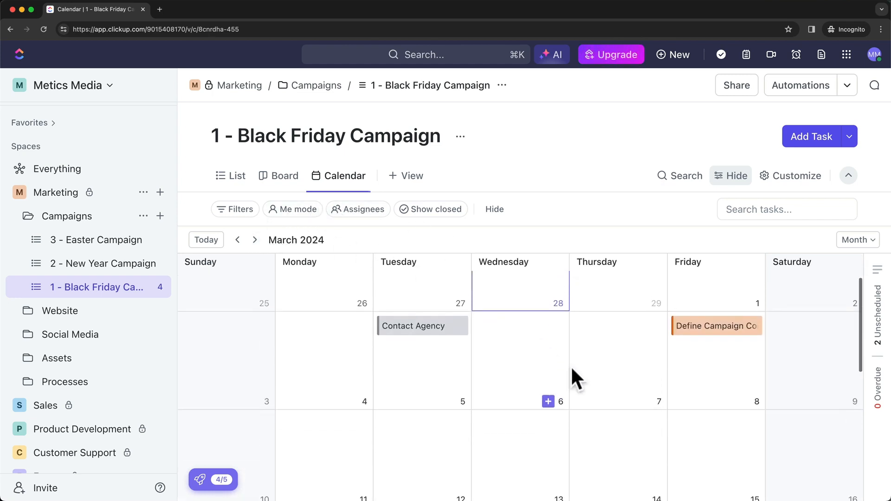
scroll(576, 378, "up", 2)
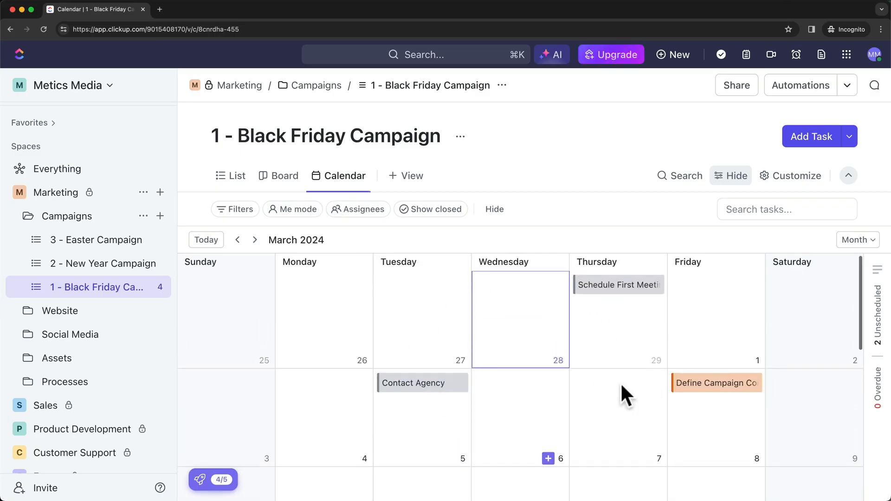
left_click(695, 384)
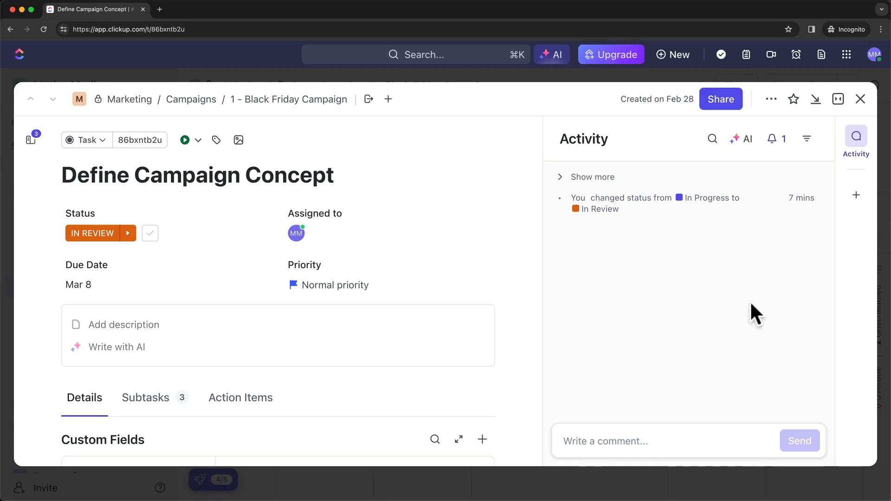
left_click(860, 104)
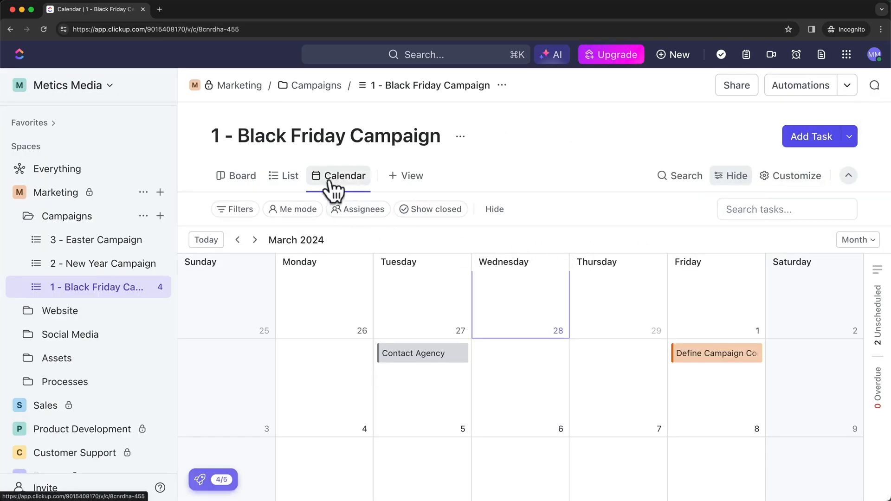
Switch Black Friday Campaign to List view, hiding the filter chip bar and bringing it back.
left_click(290, 184)
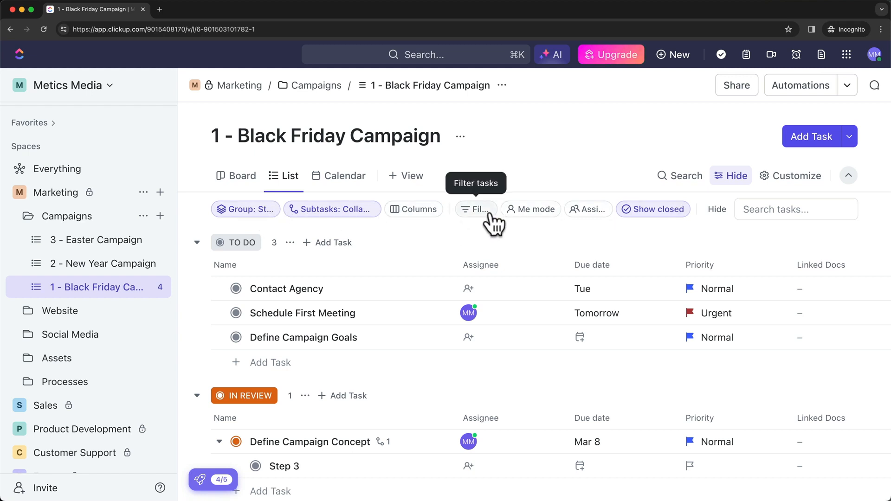
left_click(729, 178)
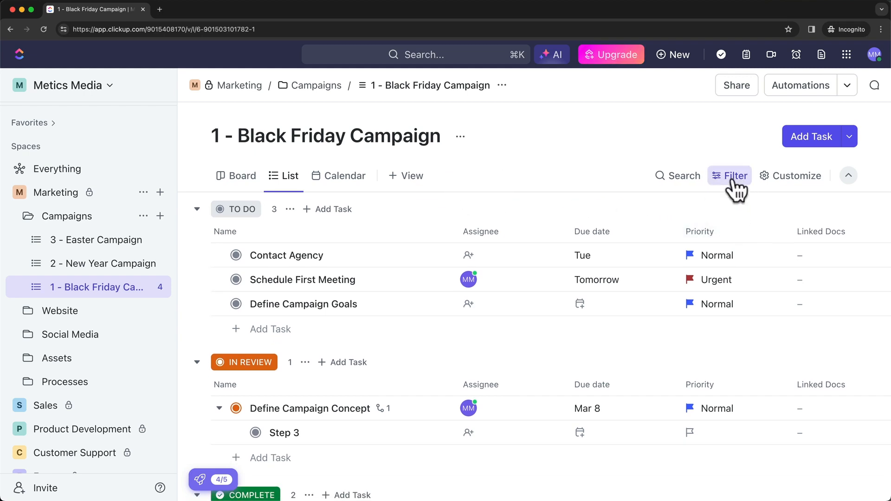
left_click(728, 181)
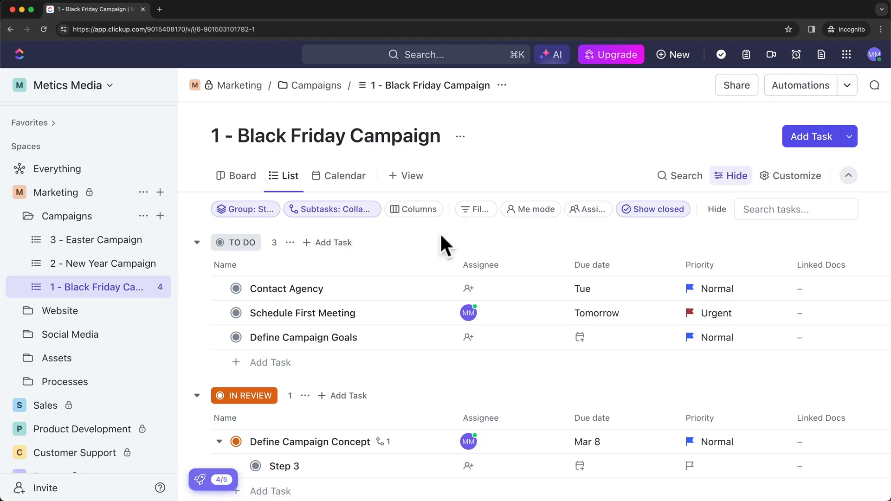
Open the Group: Status choices, close them unchanged, scroll the list, and reopen them.
left_click(250, 211)
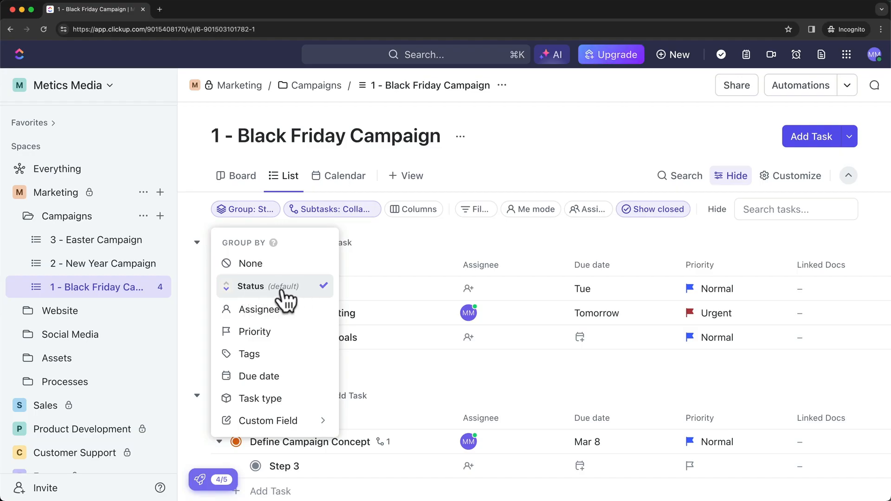
left_click(398, 233)
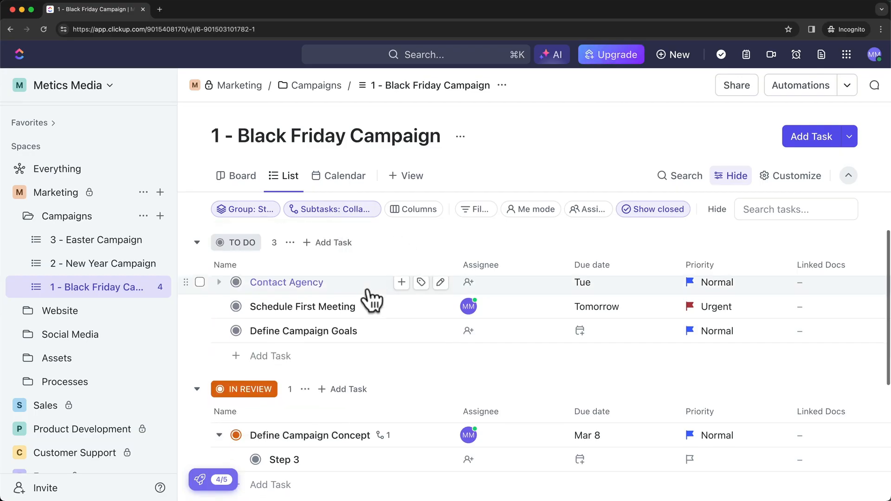
scroll(374, 339, "down", 3)
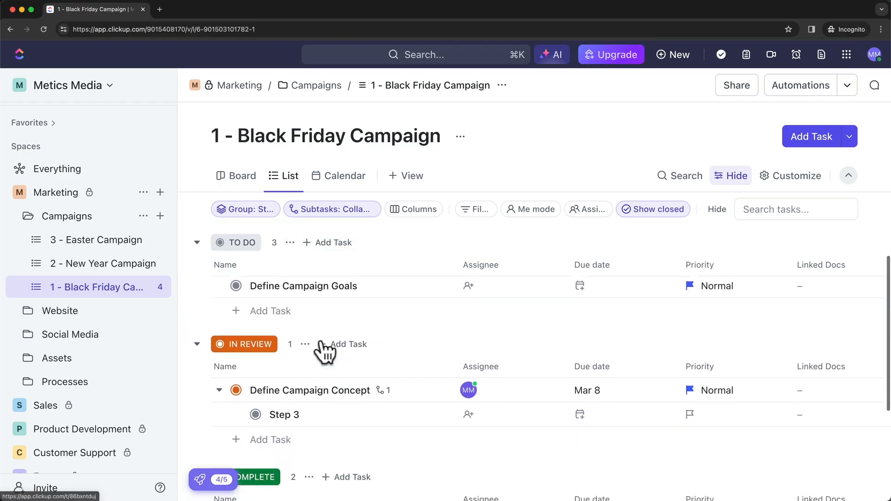
scroll(360, 385, "down", 3)
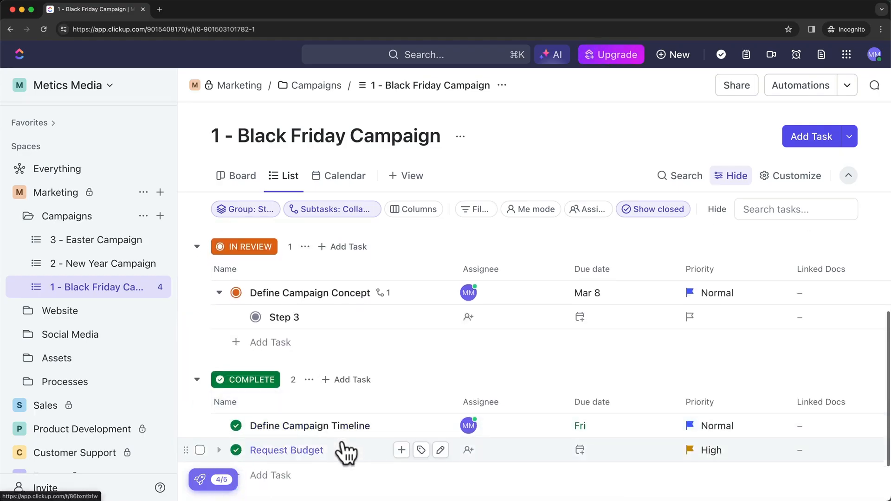
scroll(347, 445, "up", 6)
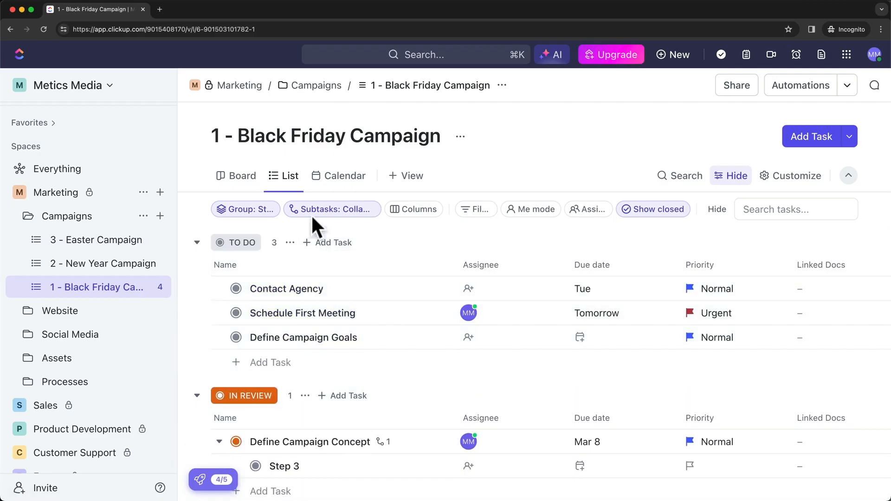
left_click(259, 208)
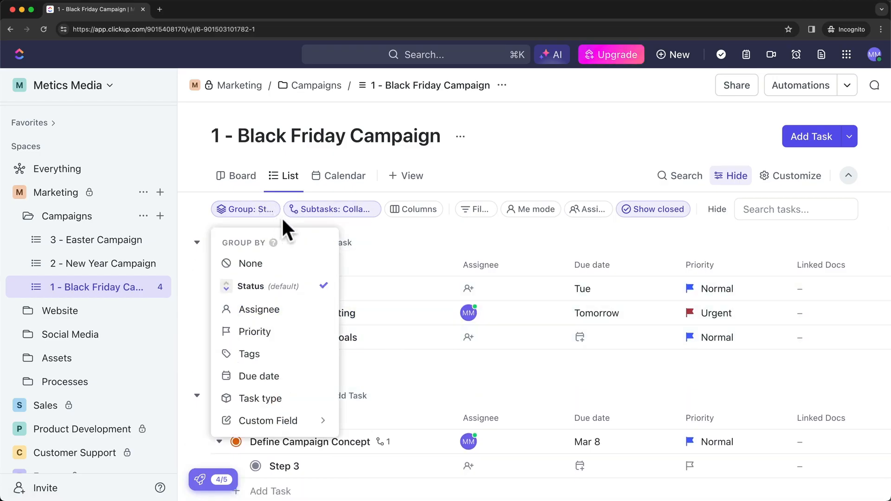
Group the campaign tasks by Priority and scroll through the priority groups.
left_click(264, 333)
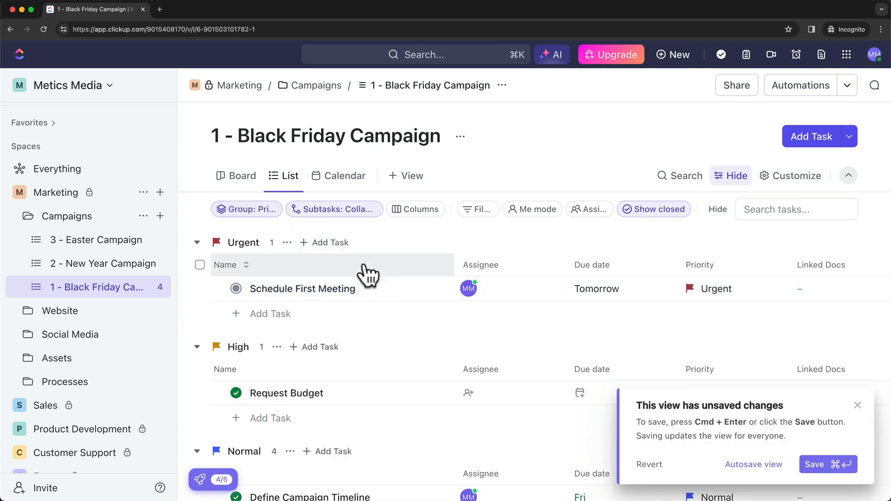
scroll(368, 274, "down", 2)
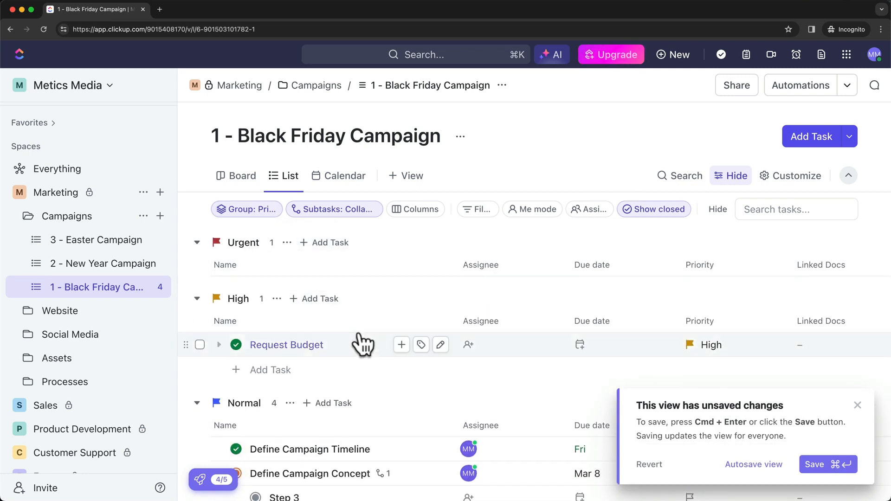
scroll(364, 343, "down", 3)
scroll(352, 343, "down", 4)
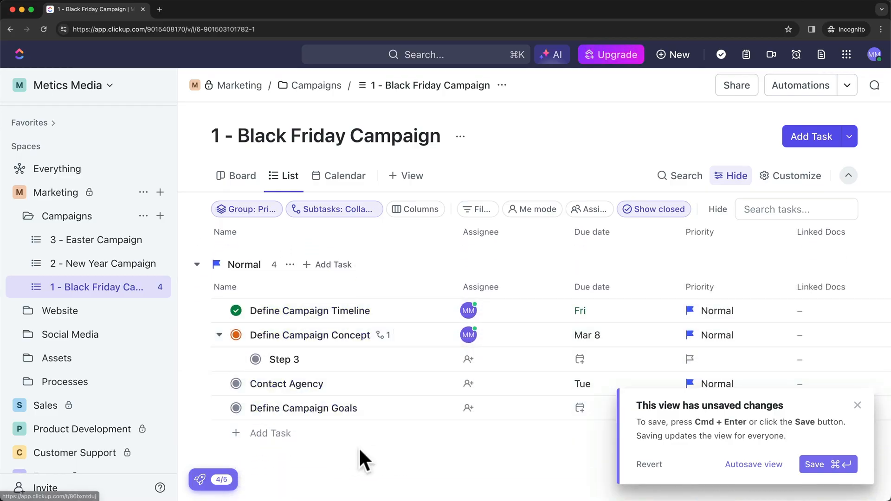
scroll(348, 441, "up", 4)
scroll(357, 423, "up", 3)
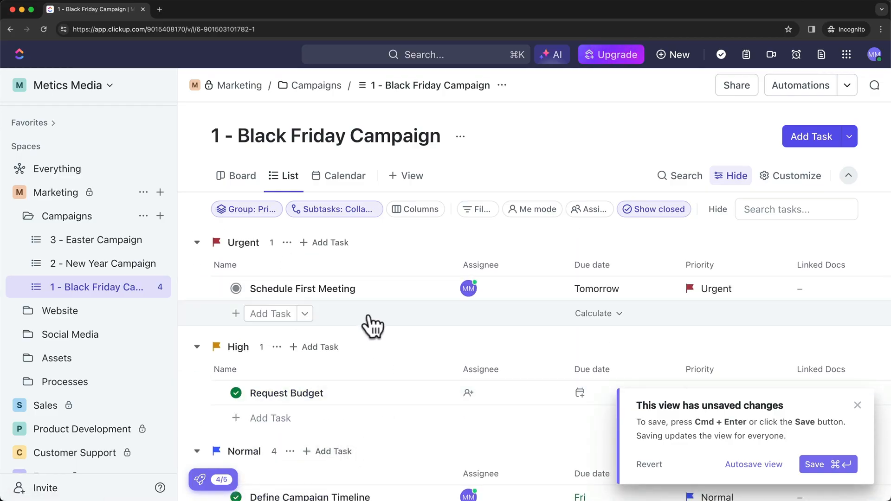
Regroup the tasks by Assignee and review the assignee groups.
left_click(255, 211)
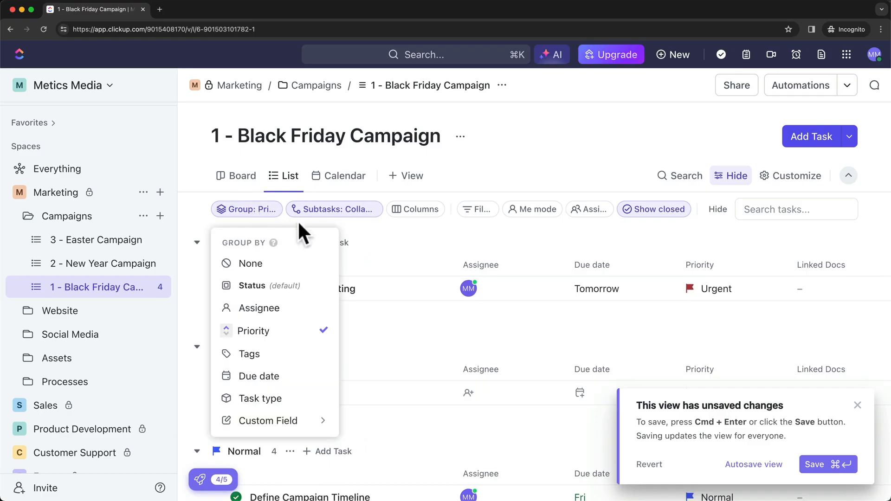
left_click(298, 320)
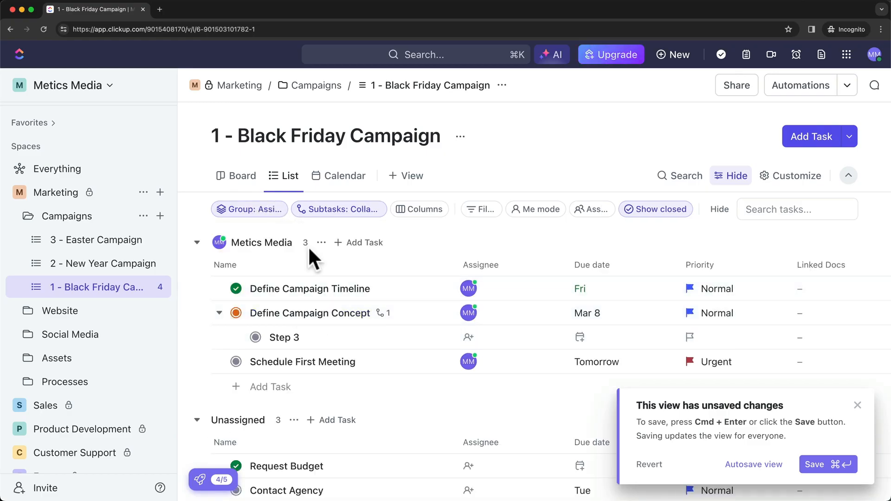
scroll(308, 249, "down", 1)
scroll(334, 333, "up", 1)
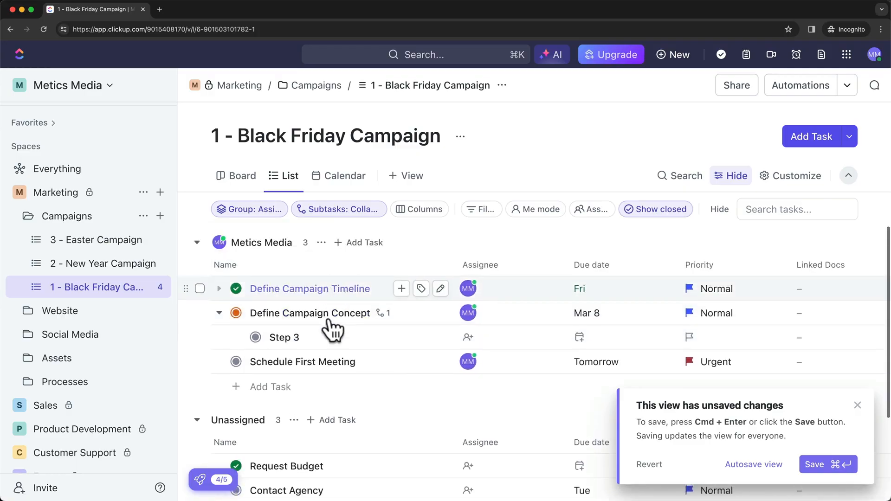
scroll(329, 327, "down", 2)
Return the grouping to Status, ordered TO DO, IN REVIEW, then COMPLETE.
left_click(268, 208)
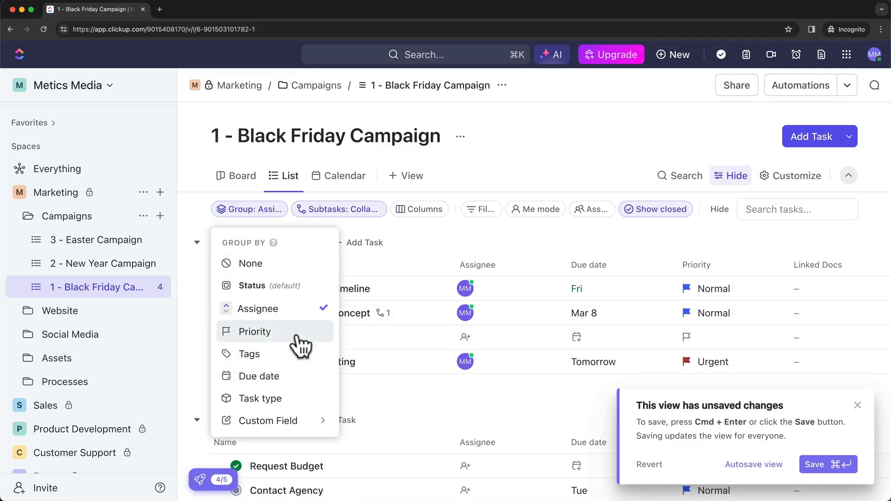
left_click(316, 286)
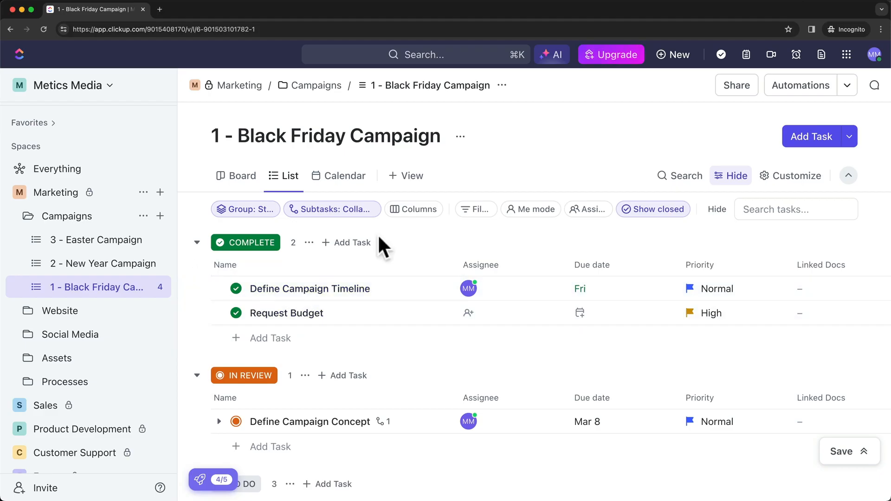
left_click(260, 210)
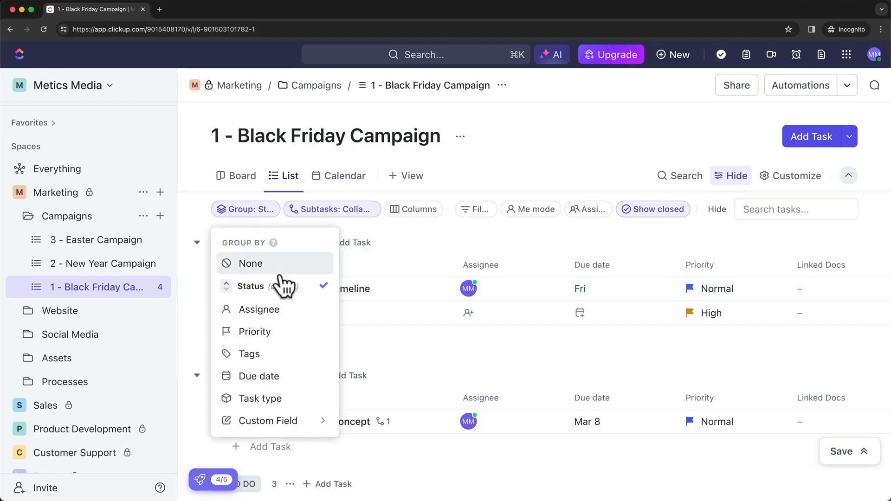
left_click(242, 285)
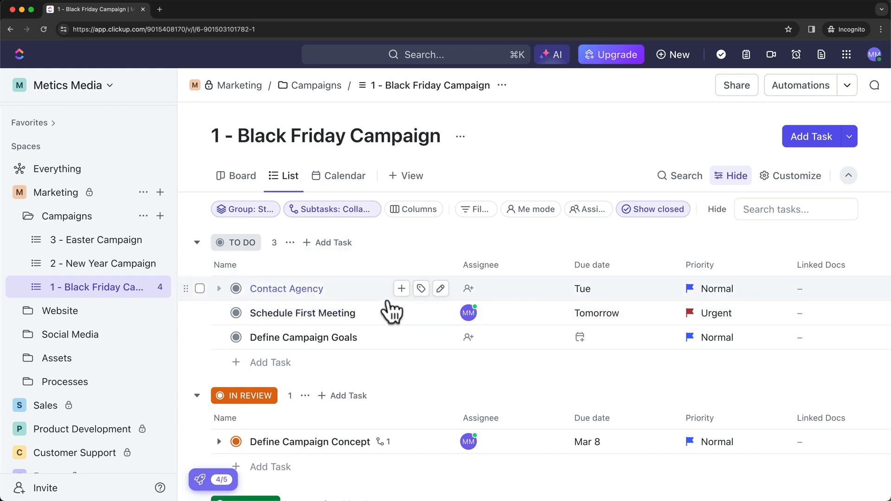
scroll(387, 320, "down", 2)
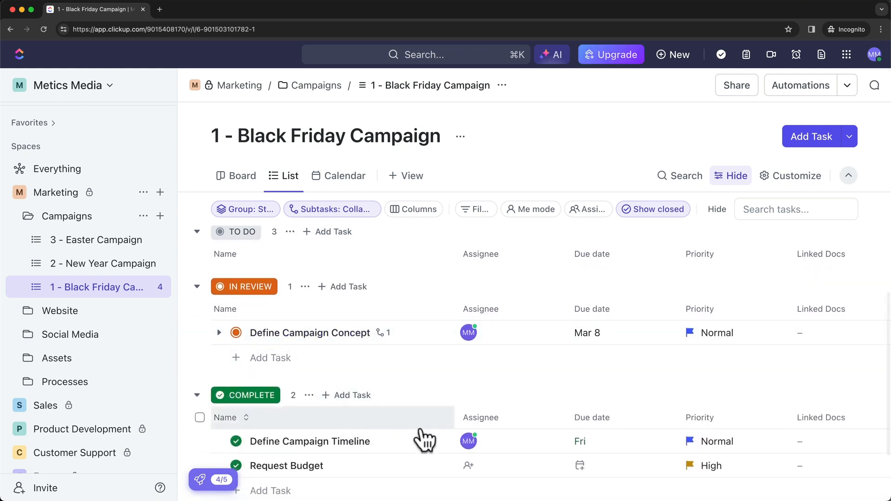
scroll(357, 431, "up", 2)
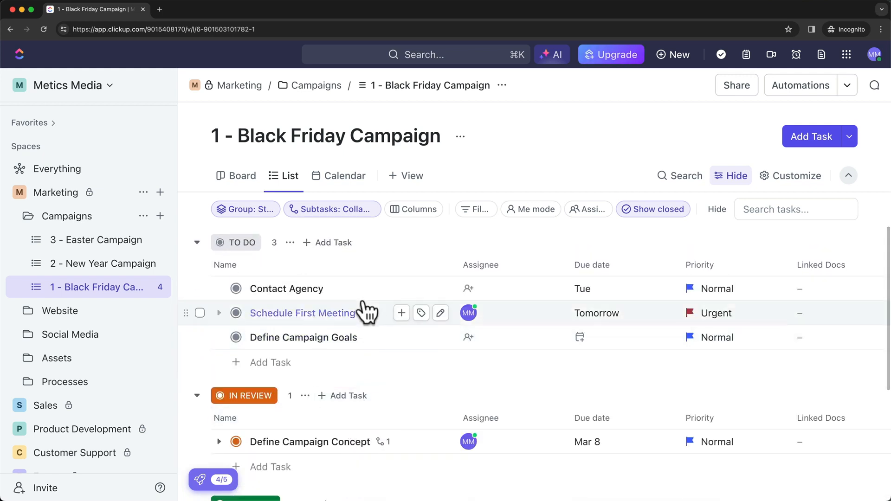
Expand all subtasks to review them, then collapse all so Step 3 folds under Define Campaign Concept.
left_click(347, 213)
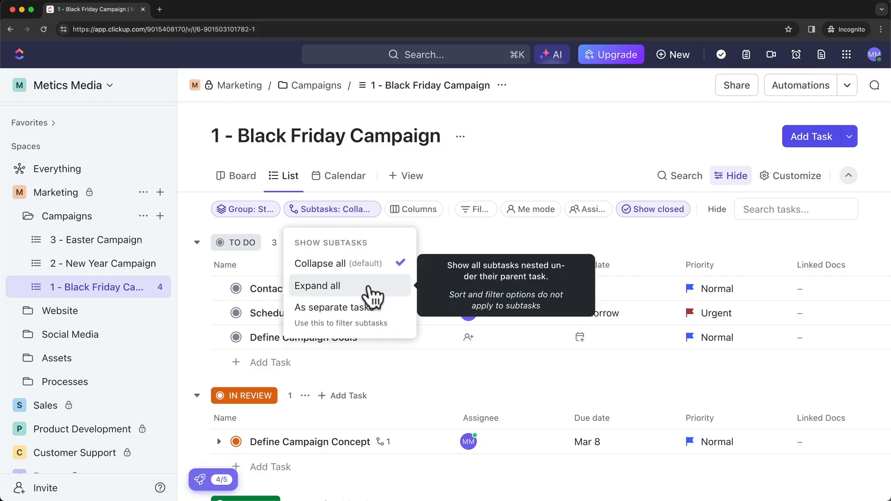
left_click(339, 287)
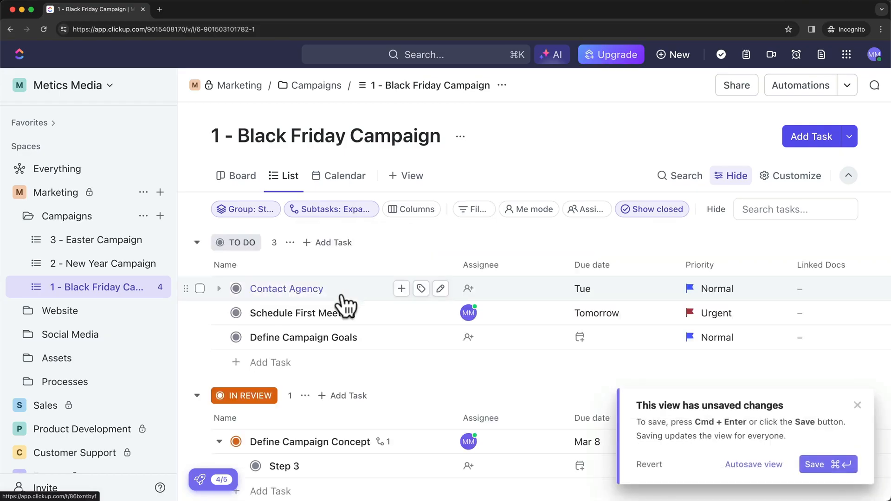
scroll(343, 306, "down", 2)
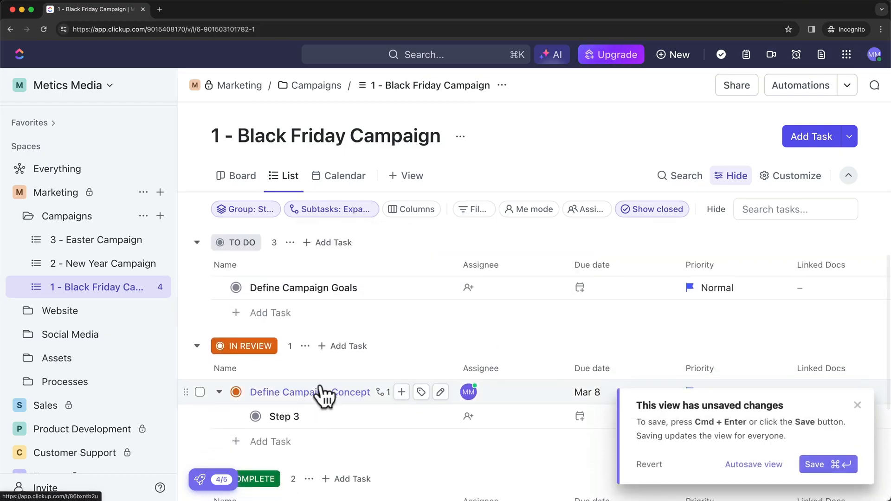
scroll(325, 398, "down", 1)
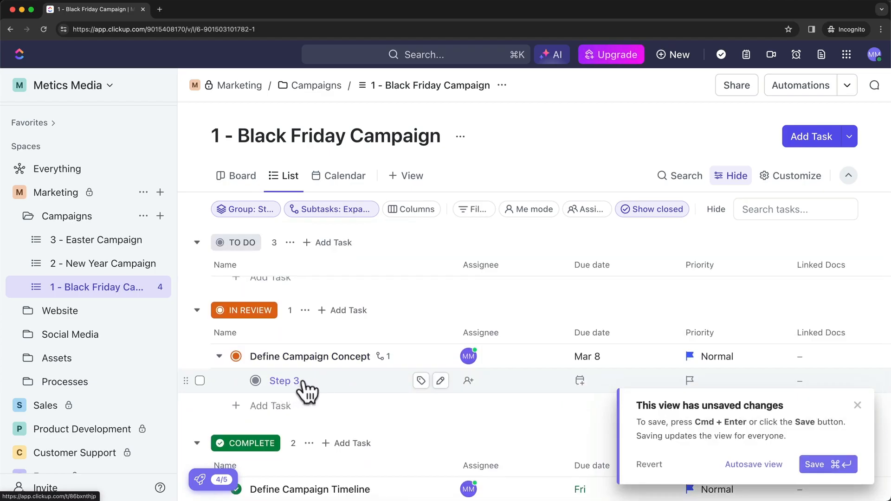
scroll(307, 387, "up", 4)
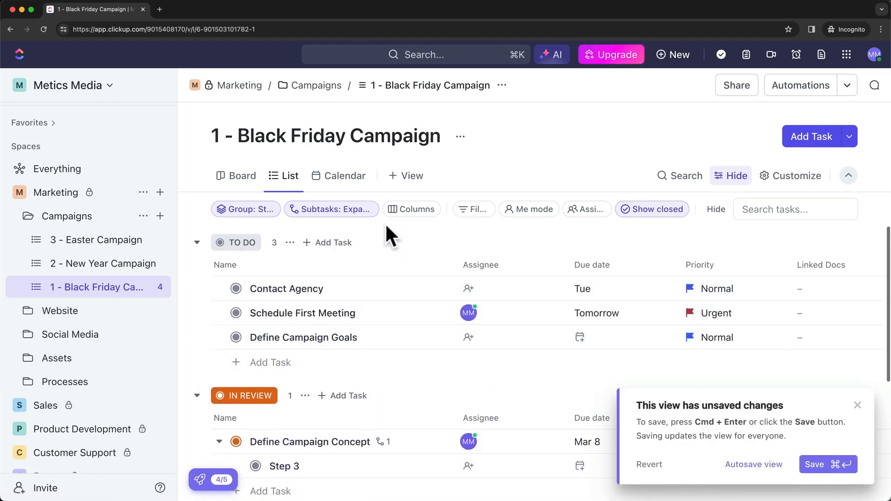
left_click(357, 218)
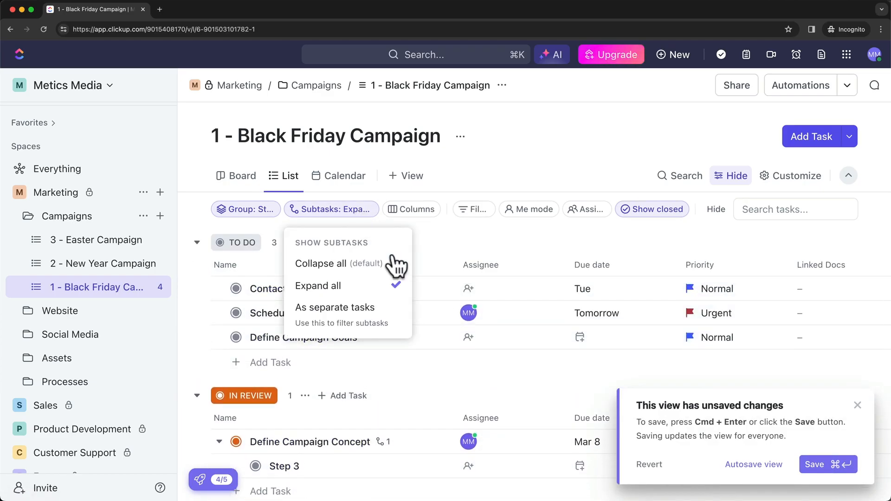
left_click(336, 265)
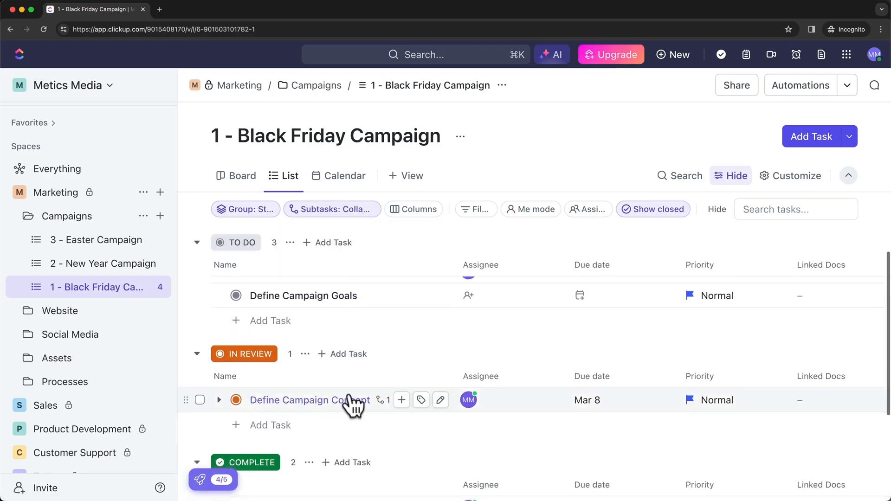
Browse the Columns show/hide list and New Column panel, then turn on Me mode.
left_click(419, 209)
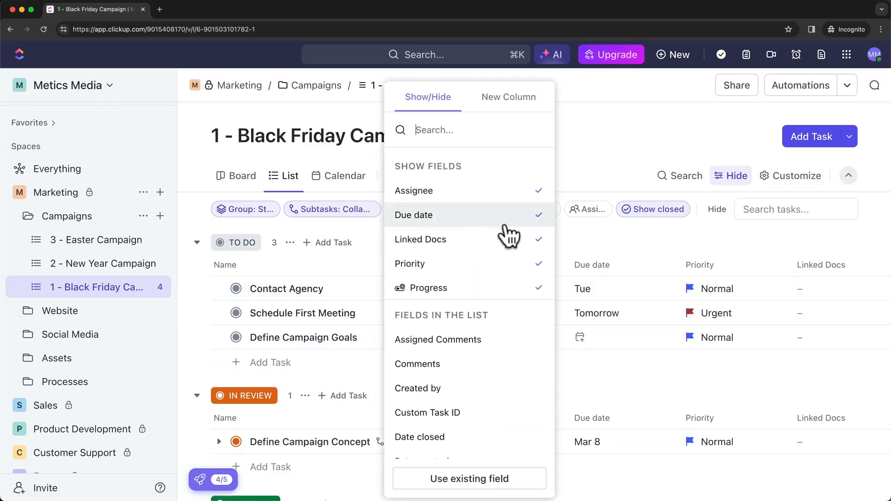
left_click(616, 231)
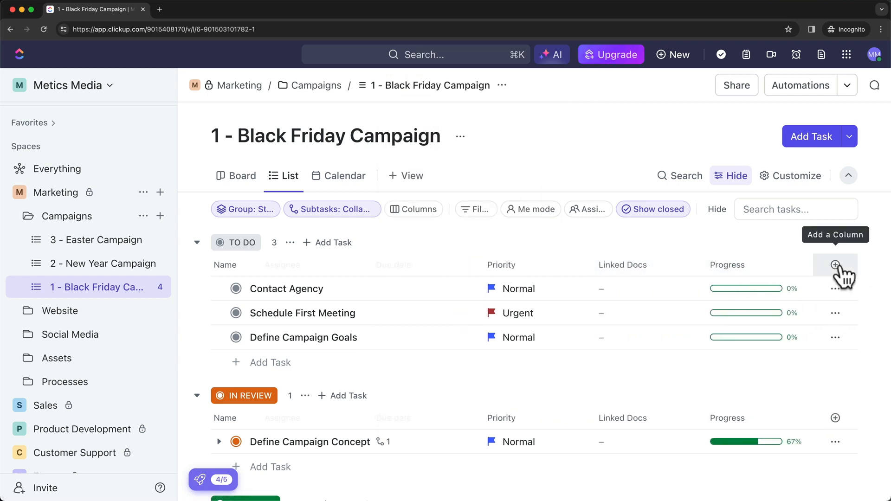
left_click(836, 265)
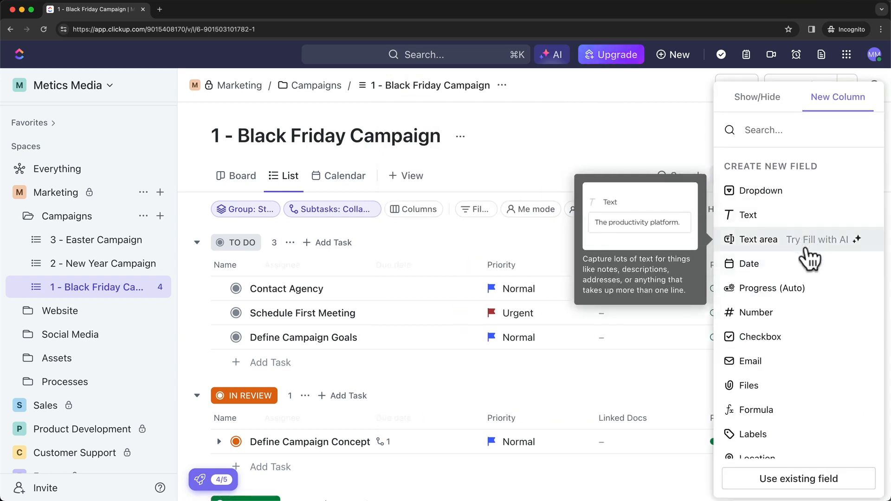
left_click(425, 213)
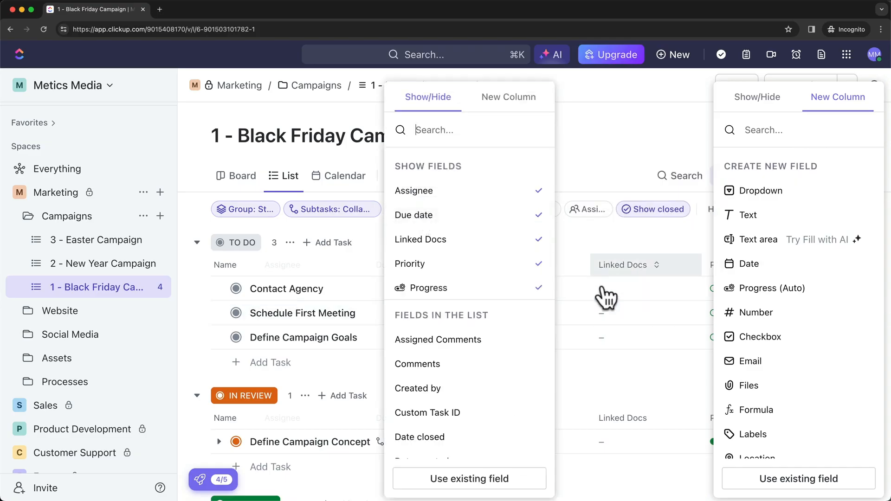
left_click(601, 234)
left_click(601, 230)
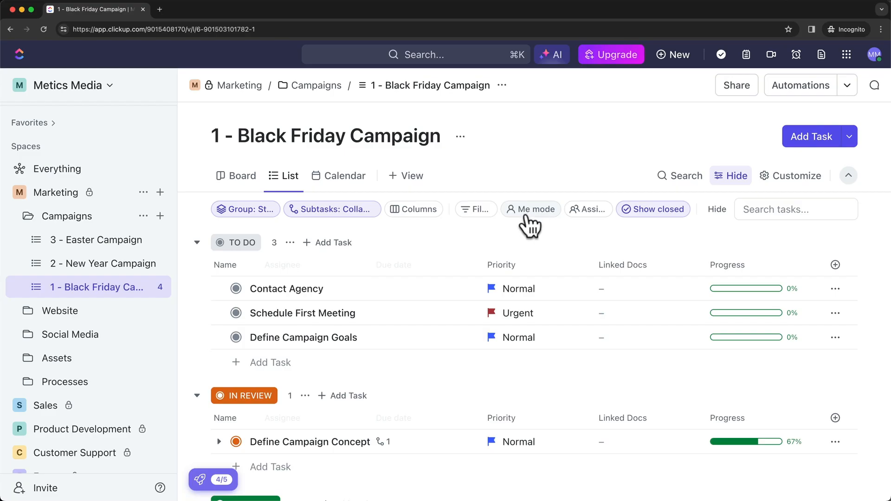
left_click(536, 209)
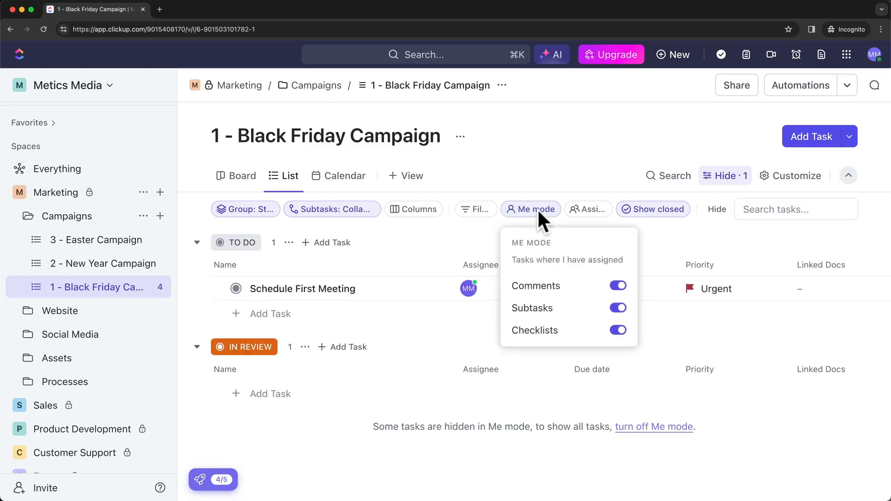
Turn Me mode off to show all tasks and look over the Assignees filter panel.
left_click(463, 226)
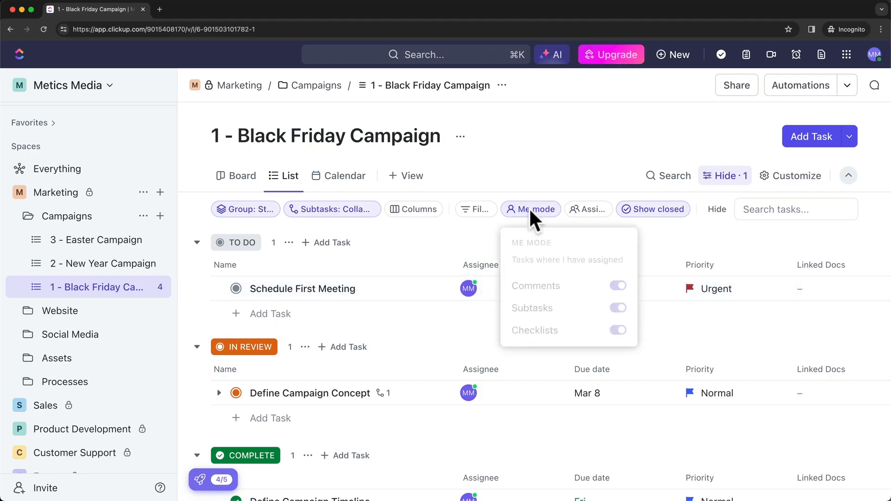
left_click(552, 209)
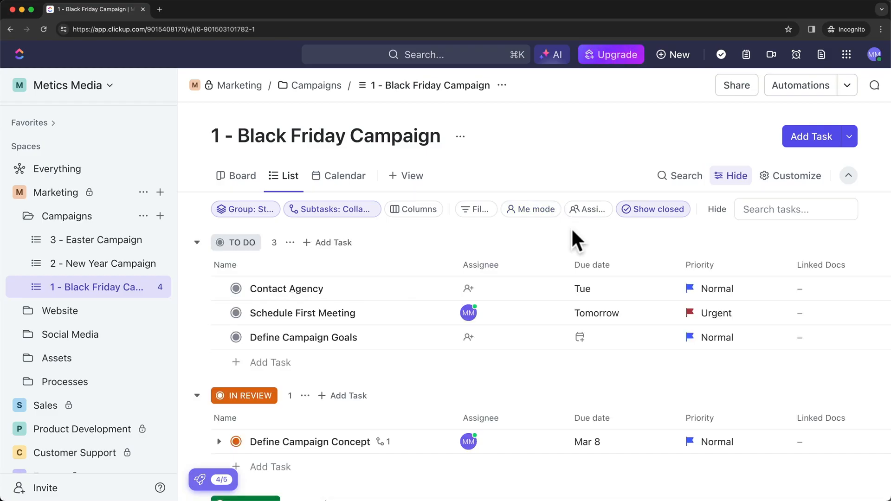
left_click(590, 210)
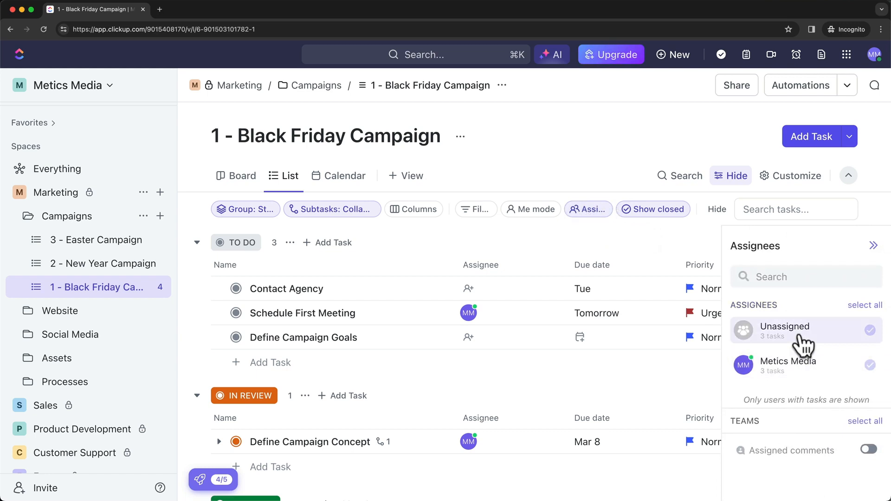
left_click(598, 210)
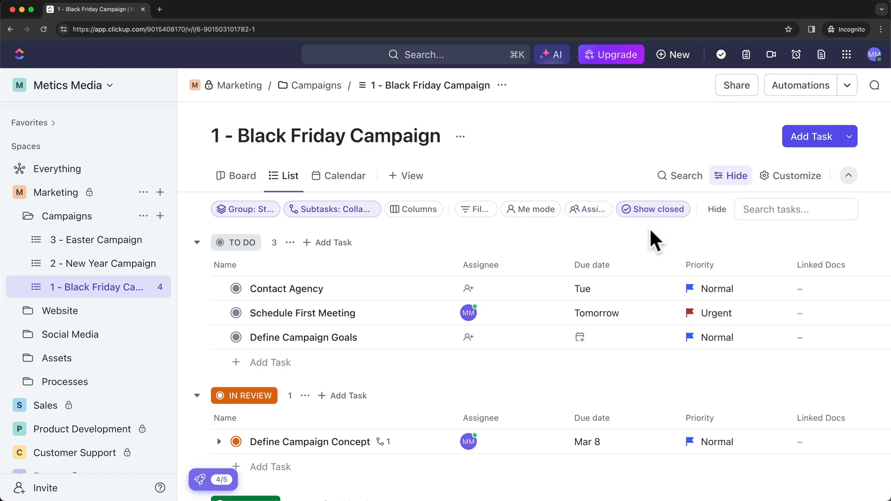
scroll(575, 312, "down", 1)
scroll(566, 307, "down", 4)
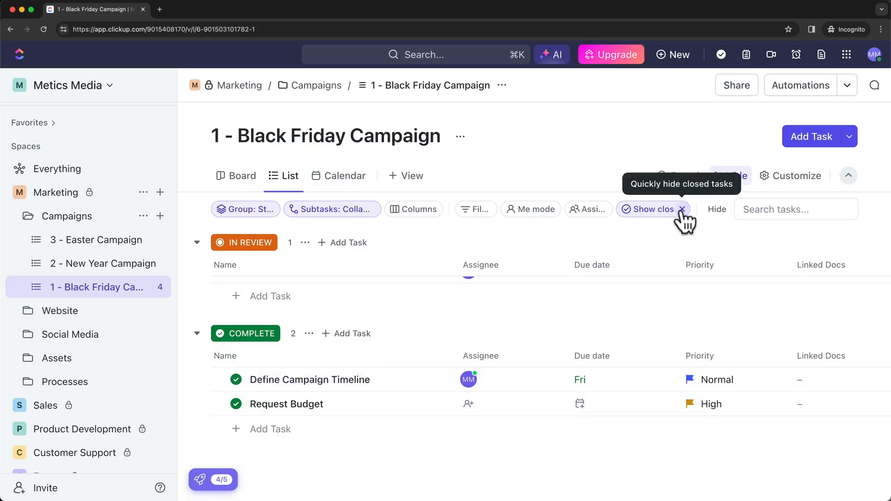
Hide closed tasks, leaving three TO DO tasks and Define Campaign Concept in IN REVIEW.
left_click(675, 214)
left_click(857, 407)
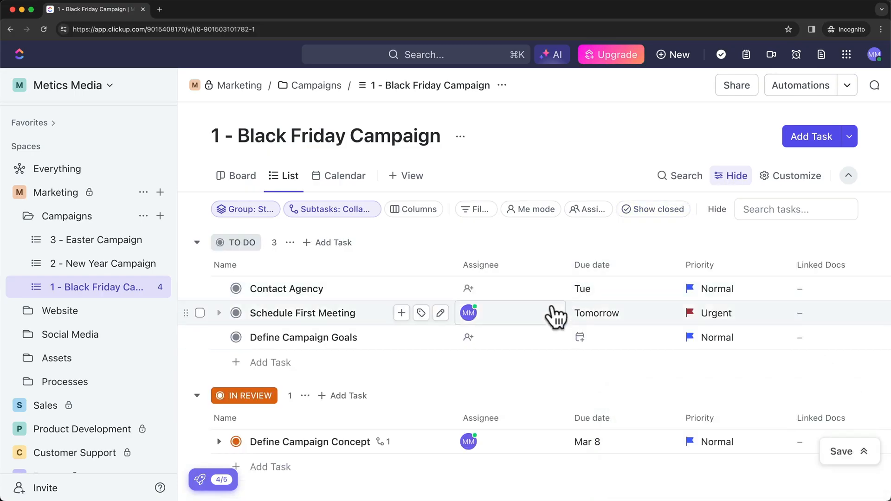
scroll(557, 314, "down", 1)
scroll(529, 360, "down", 1)
scroll(440, 392, "up", 2)
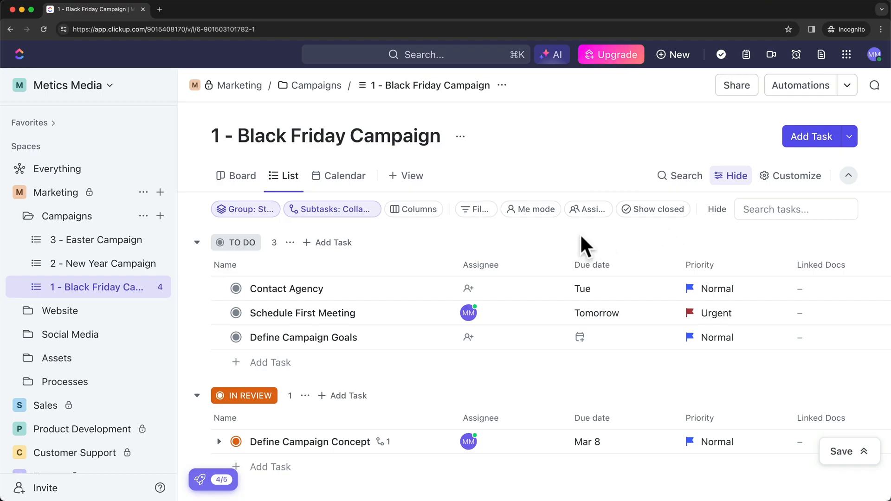
left_click(476, 209)
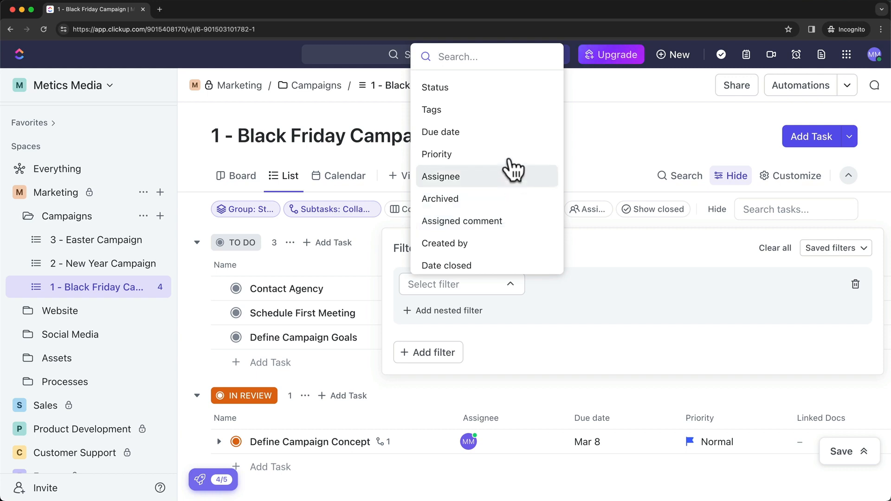
left_click(480, 135)
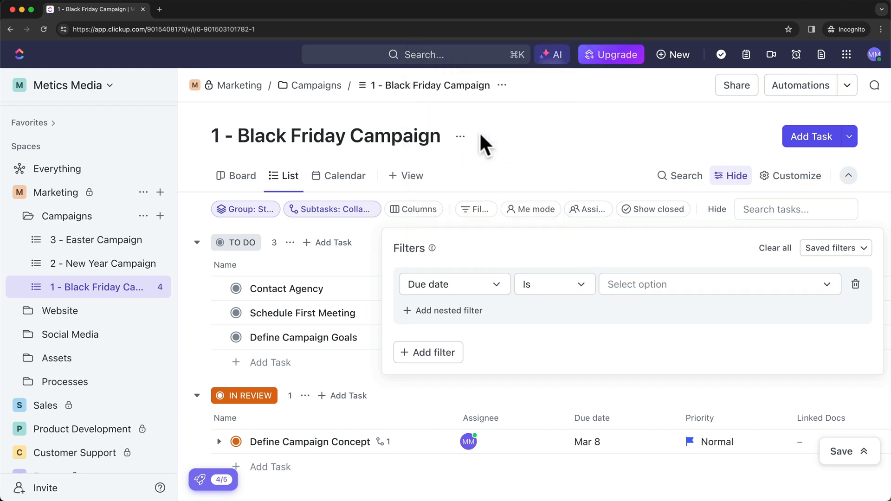
left_click(581, 283)
left_click(552, 324)
left_click(658, 291)
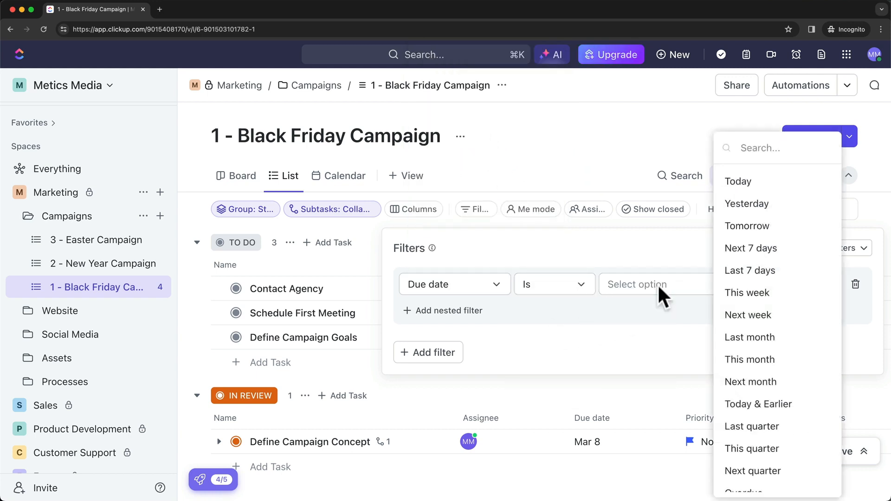
left_click(761, 253)
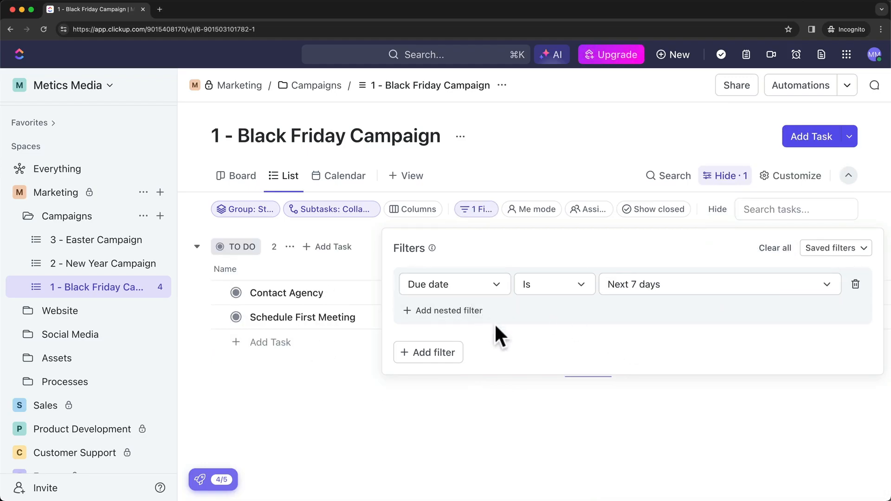
left_click(425, 352)
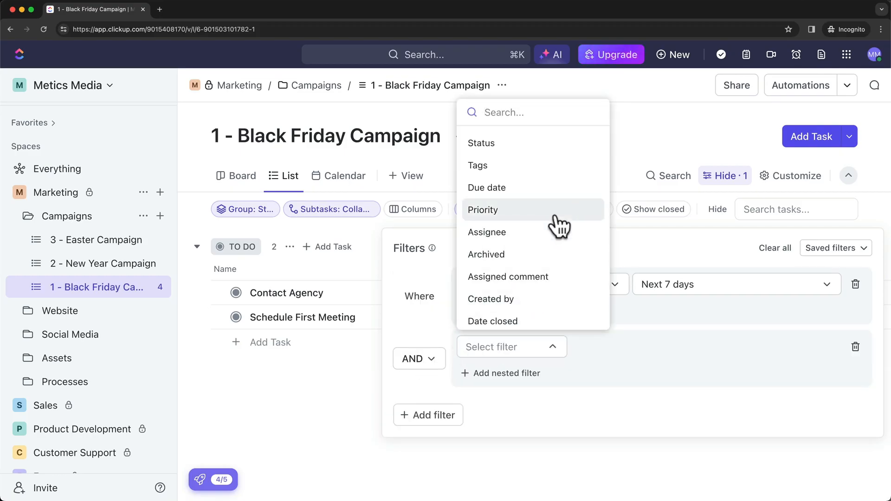
left_click(520, 211)
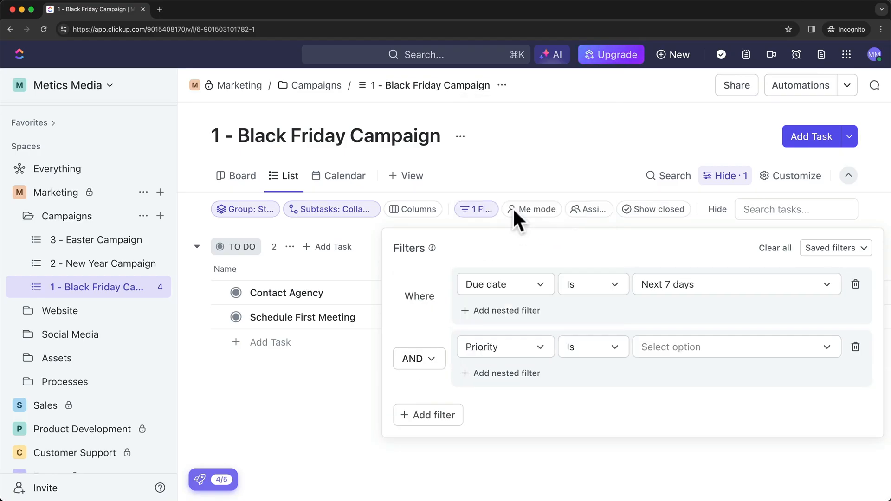
left_click(662, 347)
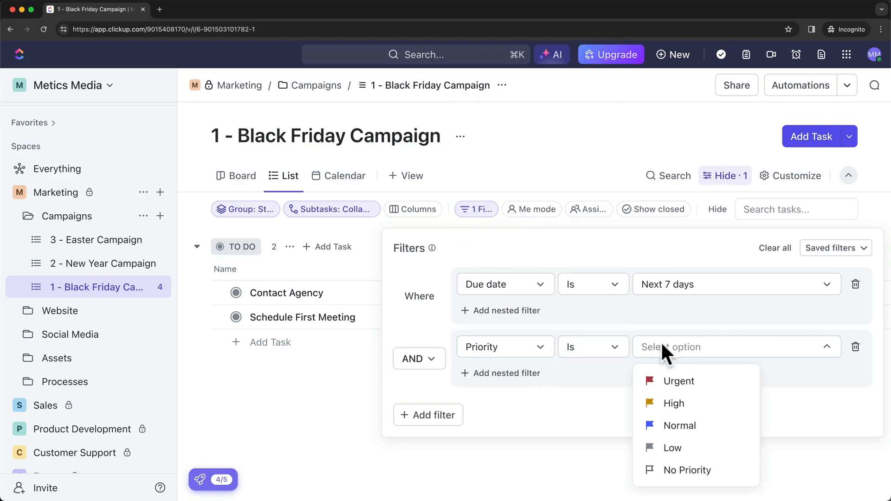
left_click(683, 381)
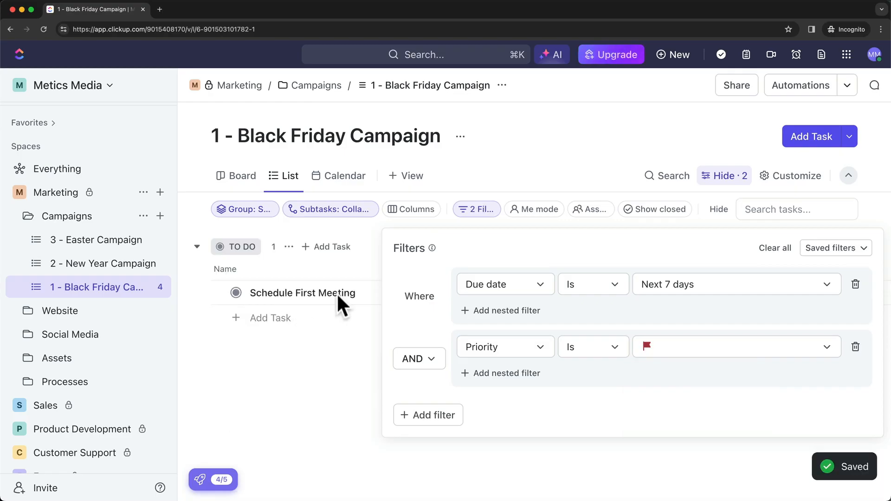
left_click(349, 305)
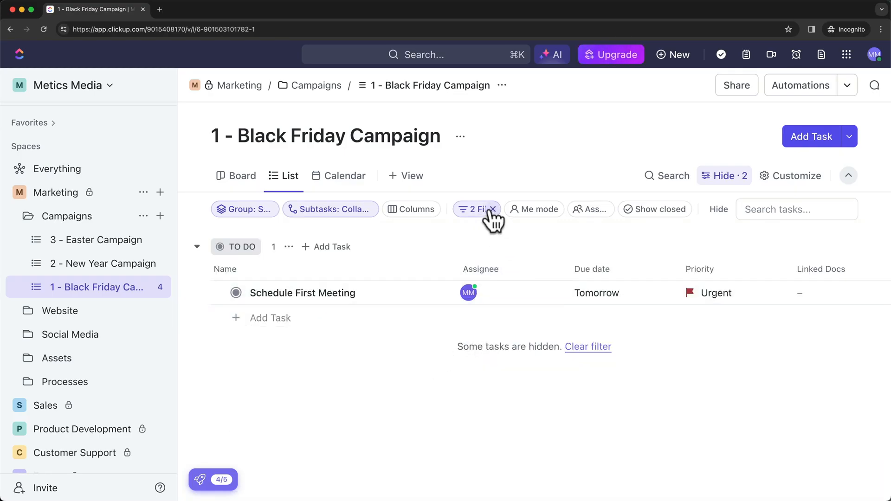
left_click(492, 209)
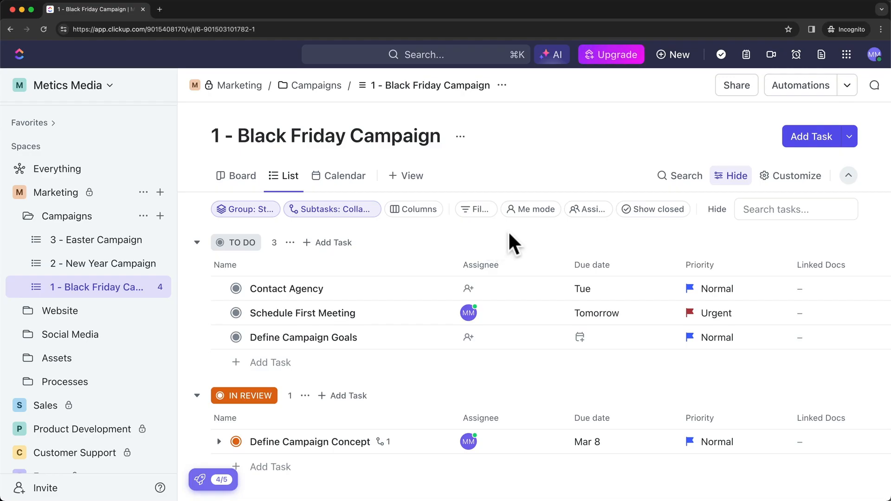
Search the campaign's task list for 'meeting'.
left_click(679, 177)
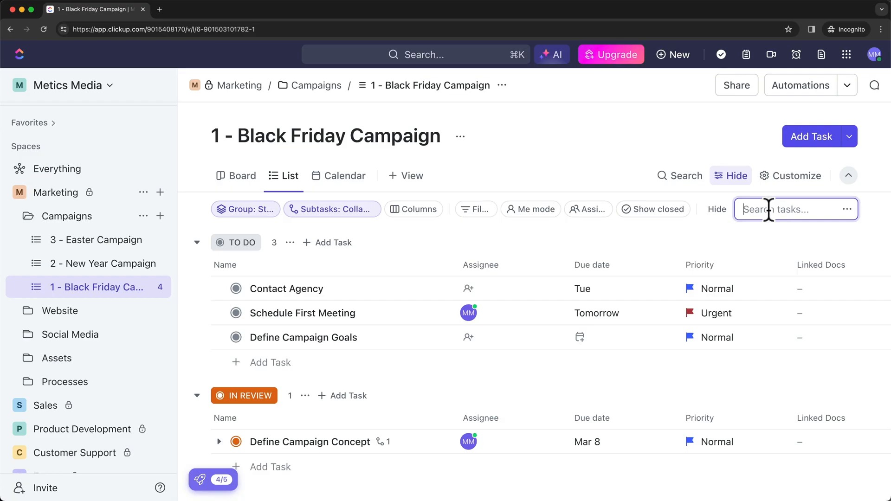
type("meeting")
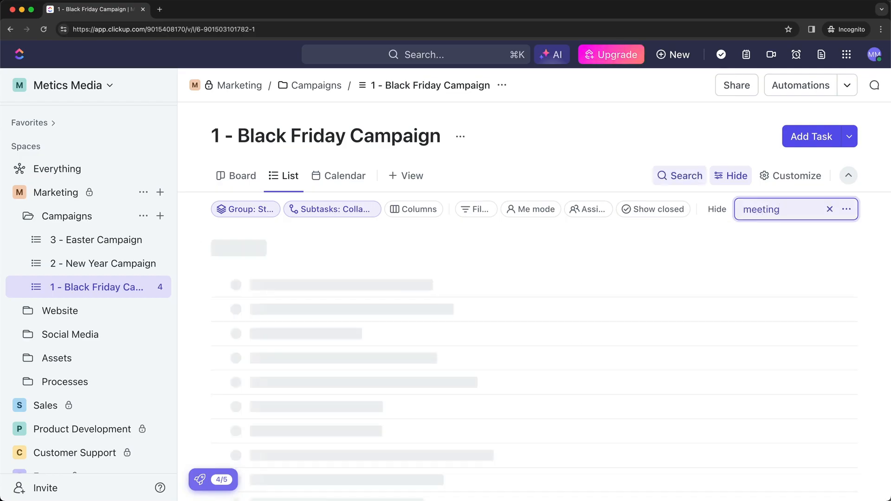
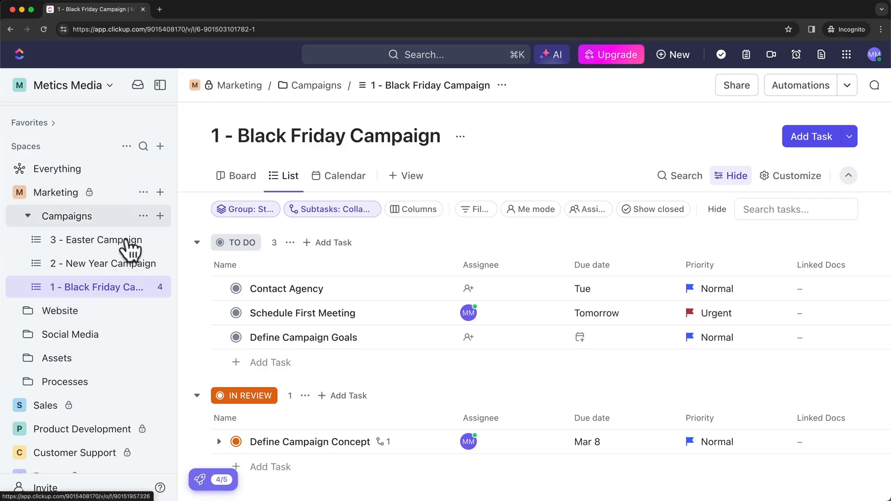
Add a new item to the Website folder from a template, opening the List template gallery.
left_click(160, 311)
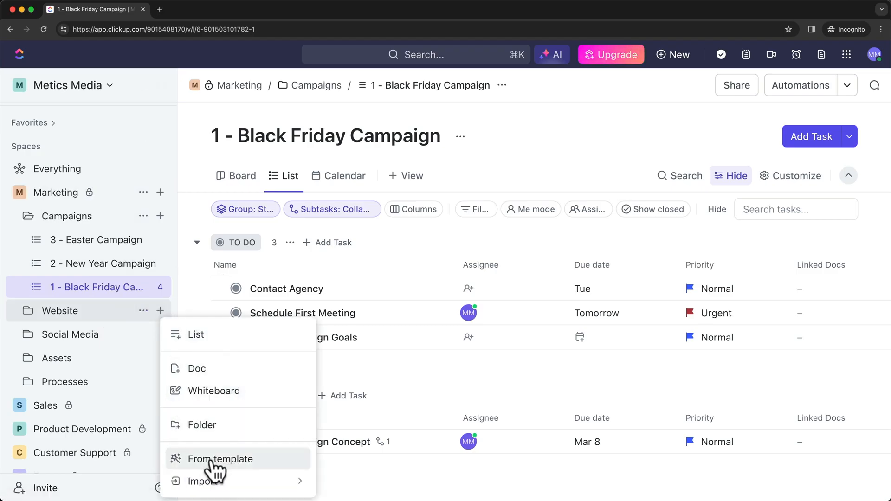
left_click(278, 470)
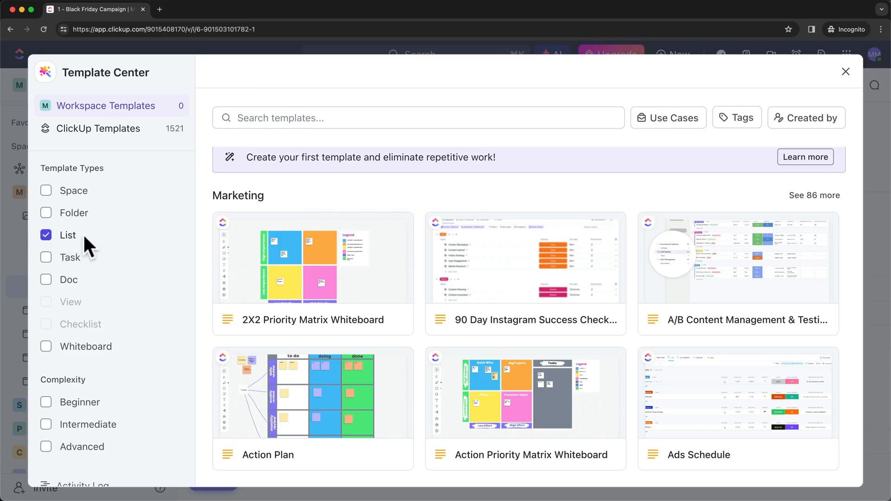
Search the list templates for 'blog' and open the Blog Planner template's details.
scroll(416, 297, "down", 3)
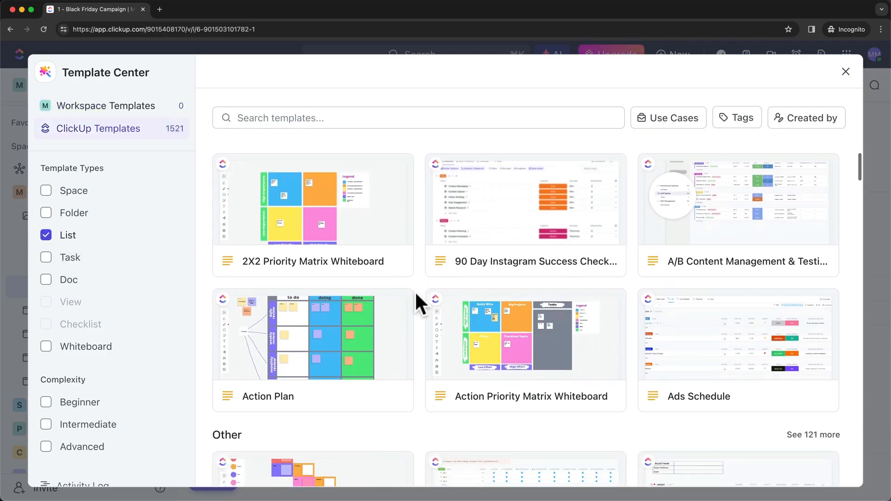
scroll(415, 290, "up", 5)
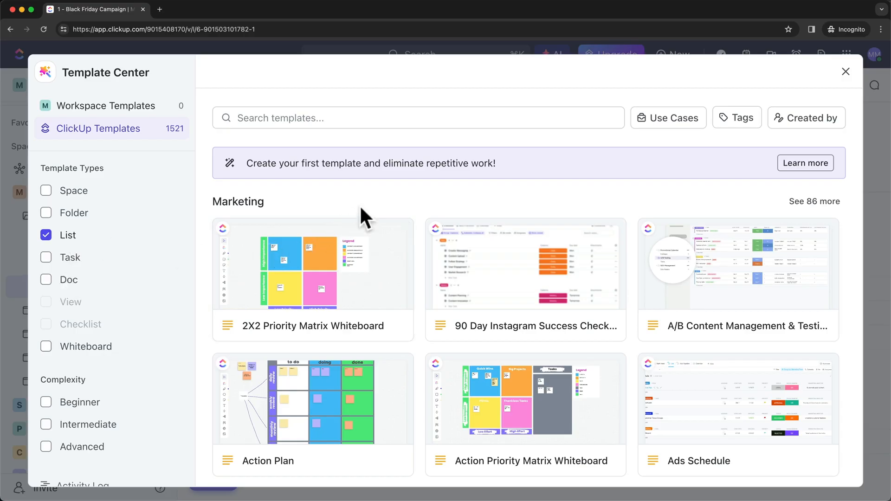
left_click(362, 119)
type("blog")
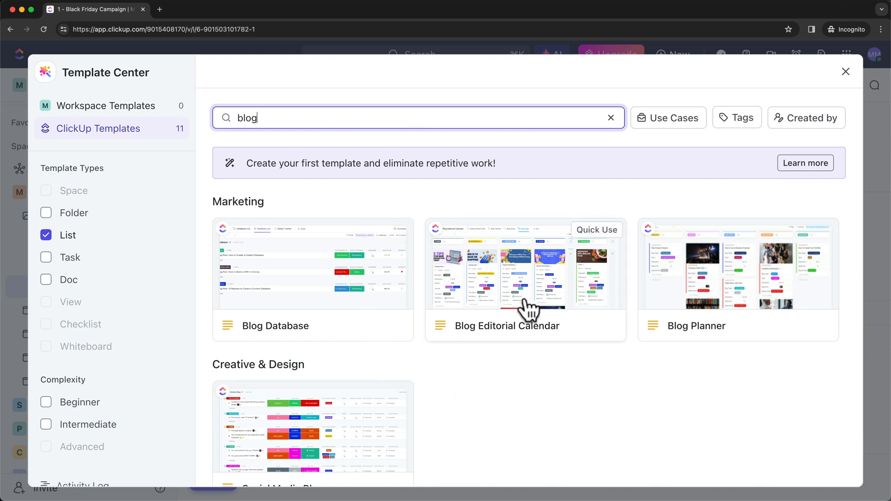
scroll(558, 358, "down", 2)
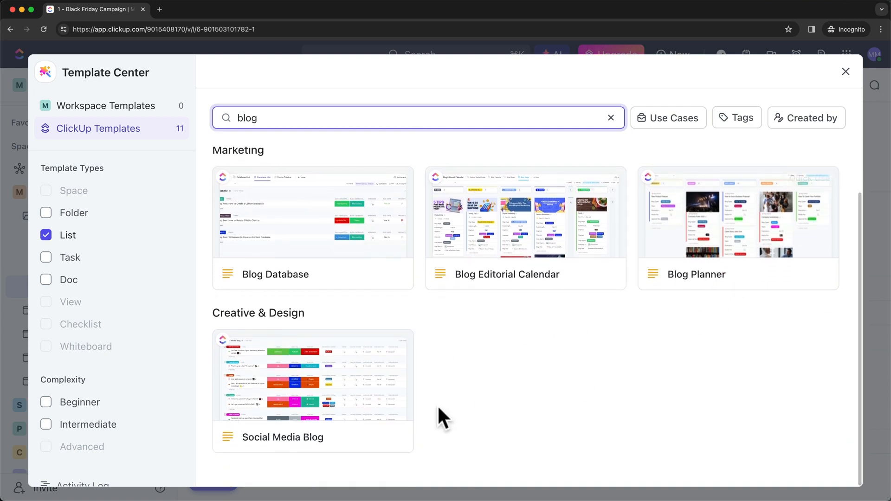
scroll(617, 417, "up", 1)
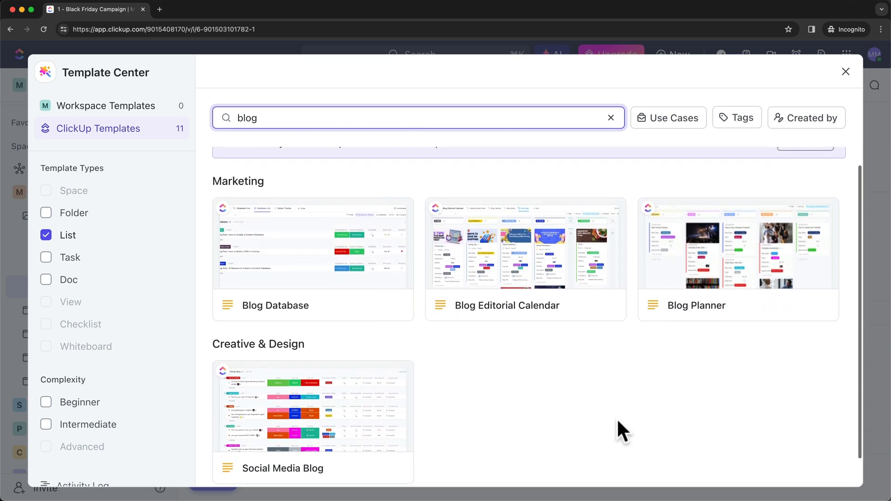
left_click(743, 275)
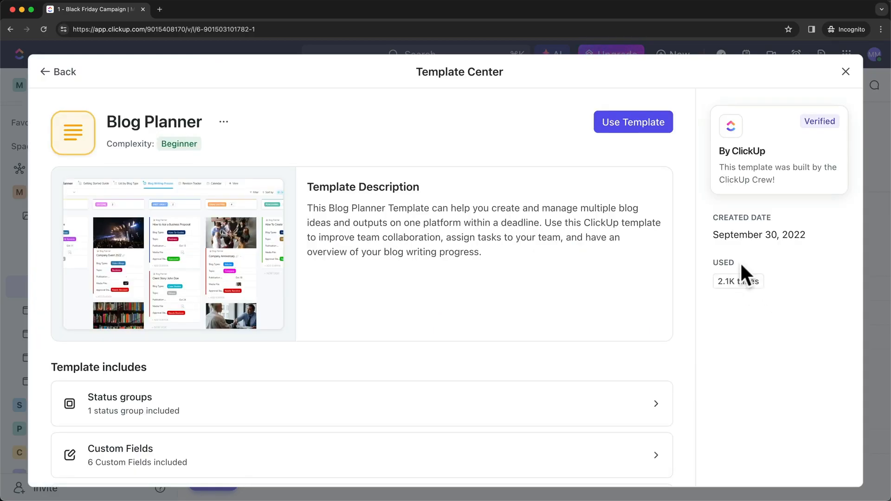
Use the Blog Planner template to create a list named 'Blog Planner' in Website.
left_click(637, 126)
left_click(434, 141)
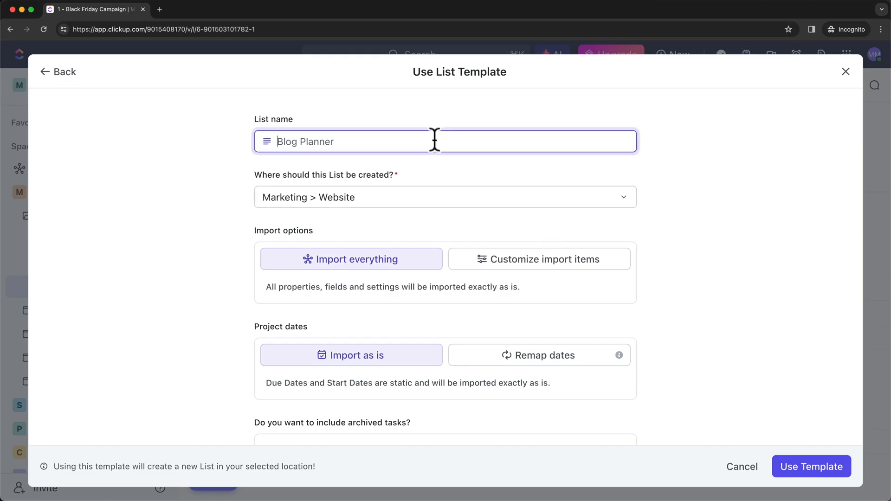
type("Blog Planner")
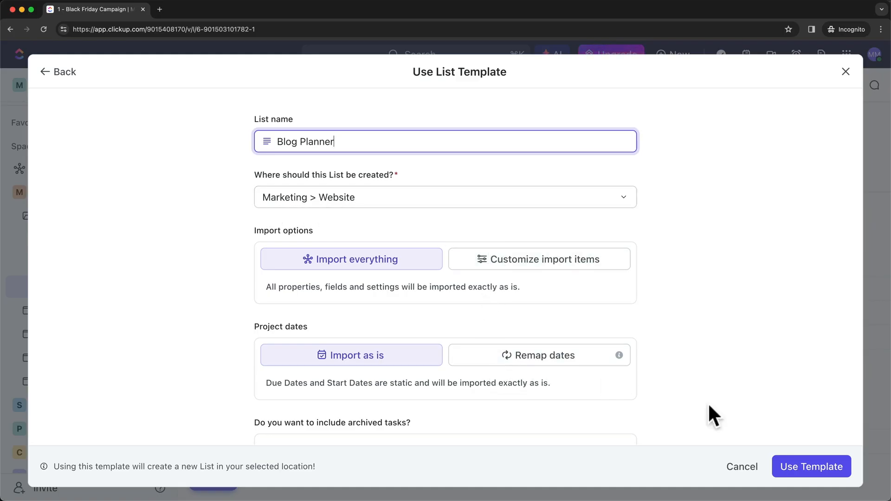
left_click(802, 466)
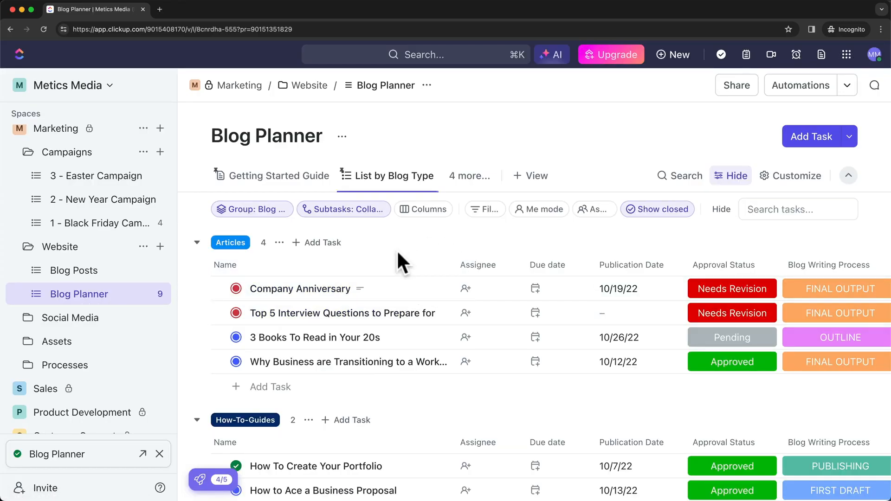
scroll(397, 292, "down", 3)
scroll(401, 373, "up", 3)
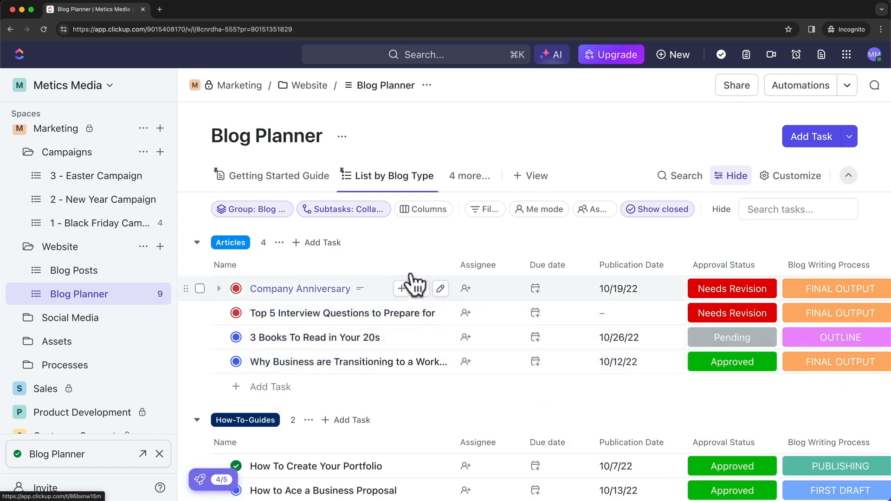
scroll(338, 334, "down", 5)
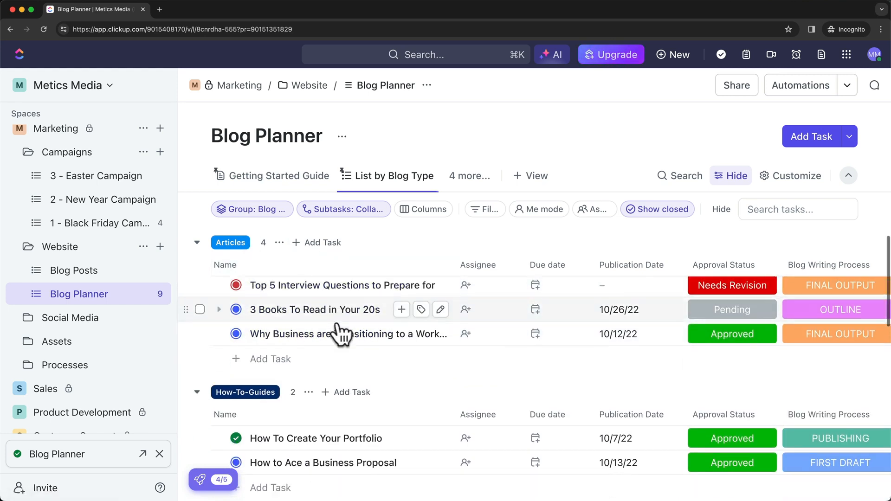
scroll(344, 385, "down", 2)
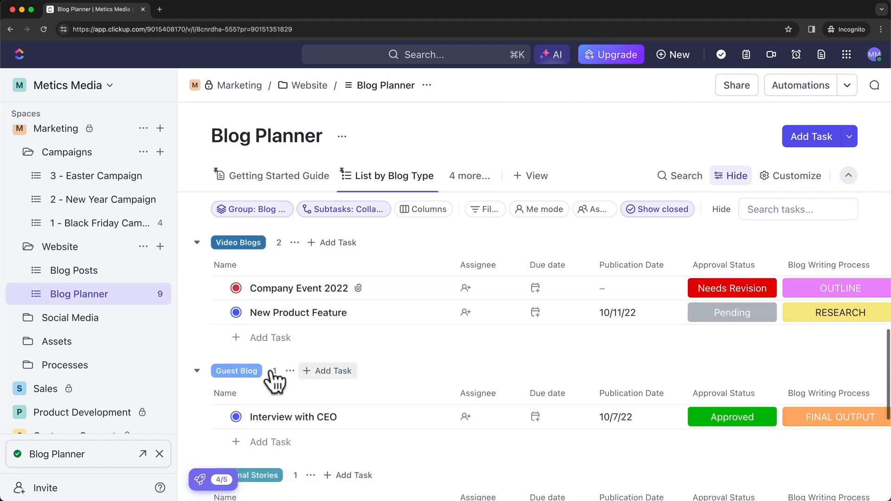
scroll(400, 375, "up", 1)
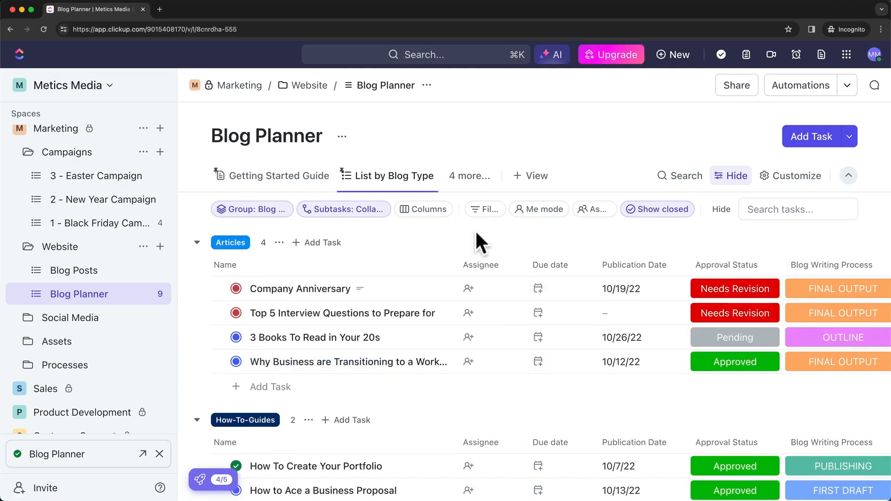
left_click(272, 176)
scroll(270, 181, "down", 1)
scroll(580, 400, "down", 5)
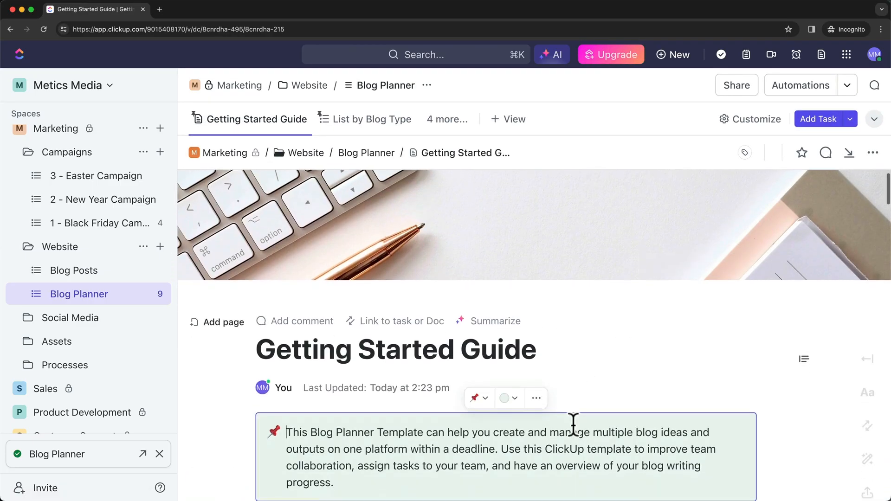
scroll(574, 421, "down", 5)
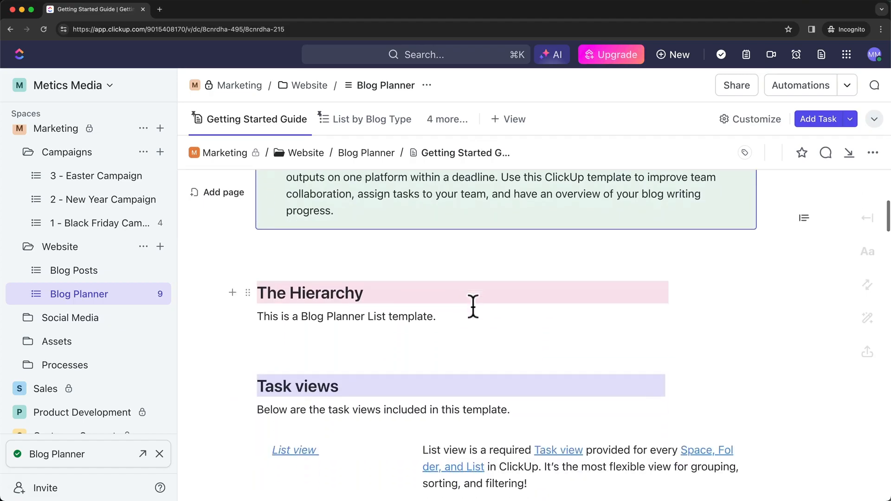
scroll(442, 294, "down", 10)
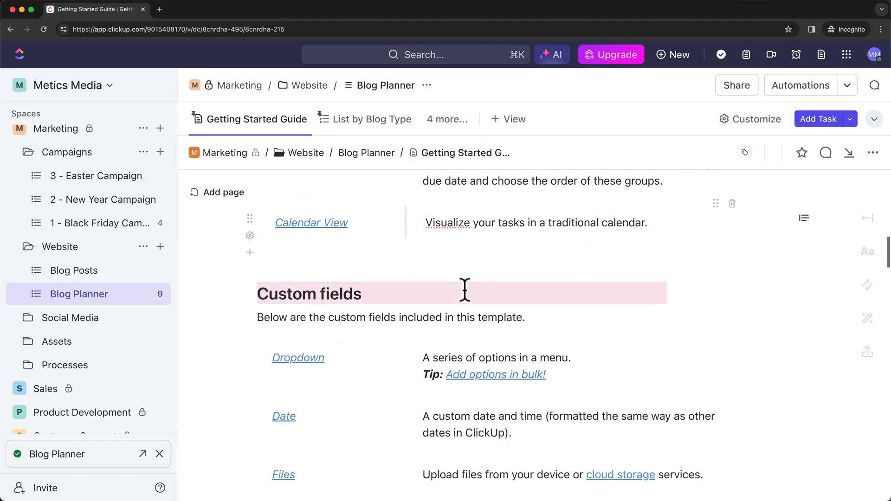
scroll(435, 339, "down", 7)
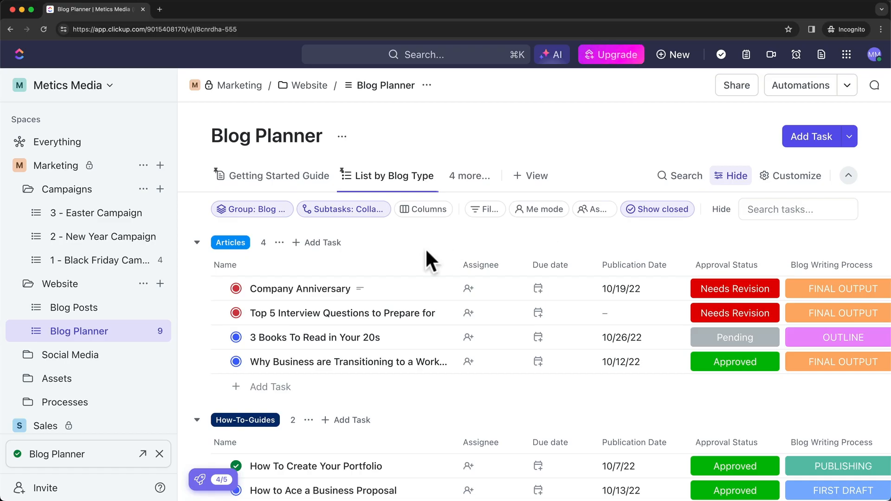
Create a new dashboard from the Dashboards overview.
scroll(111, 283, "up", 5)
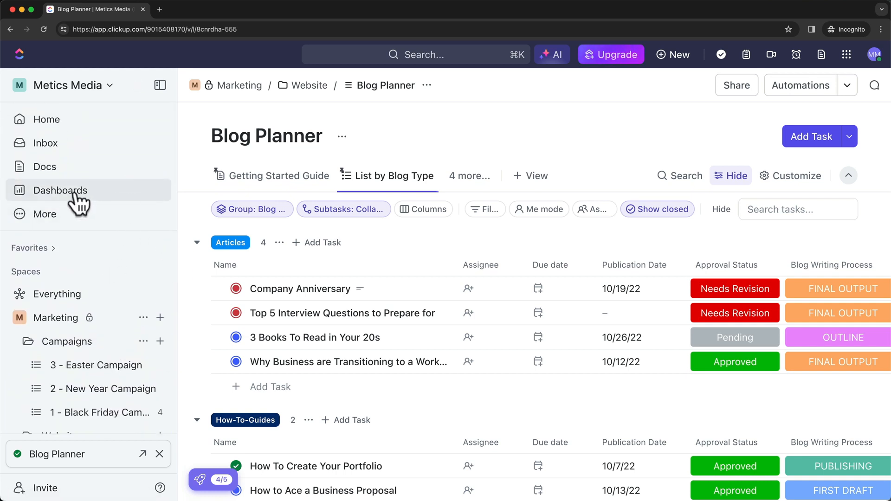
left_click(136, 192)
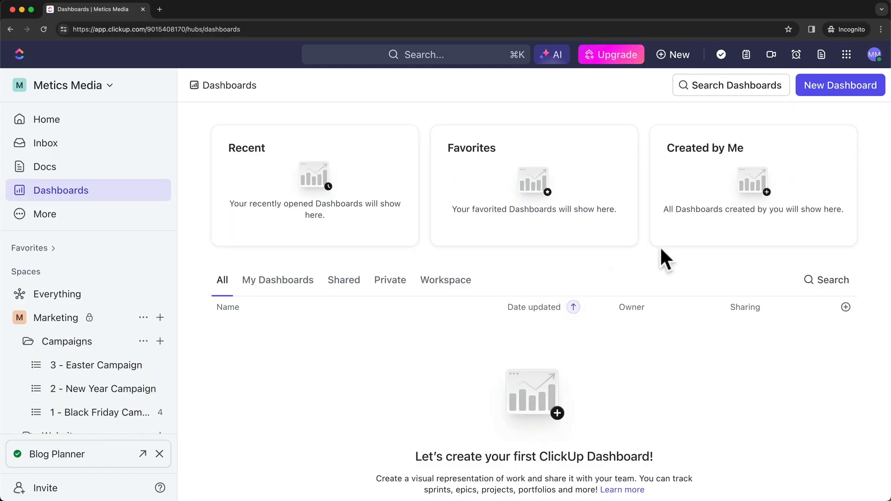
left_click(841, 87)
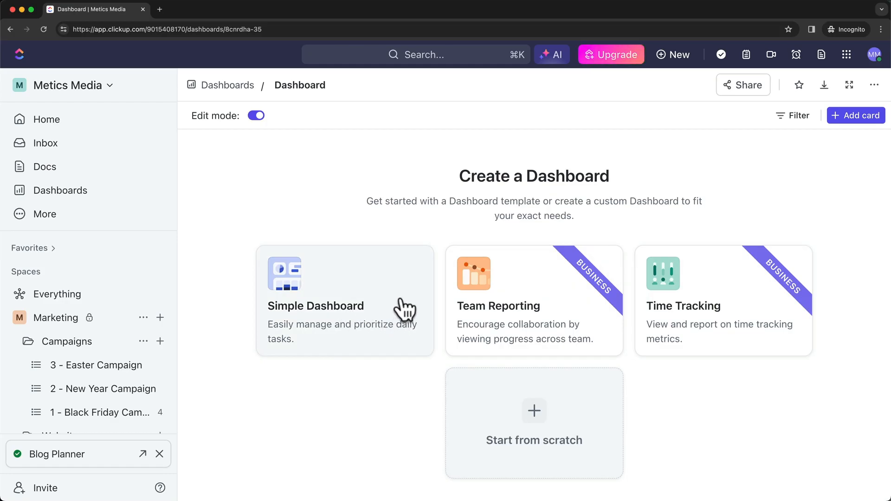
Apply the Simple Dashboard template with its location set to the Website folder's Blog Planner list.
left_click(366, 303)
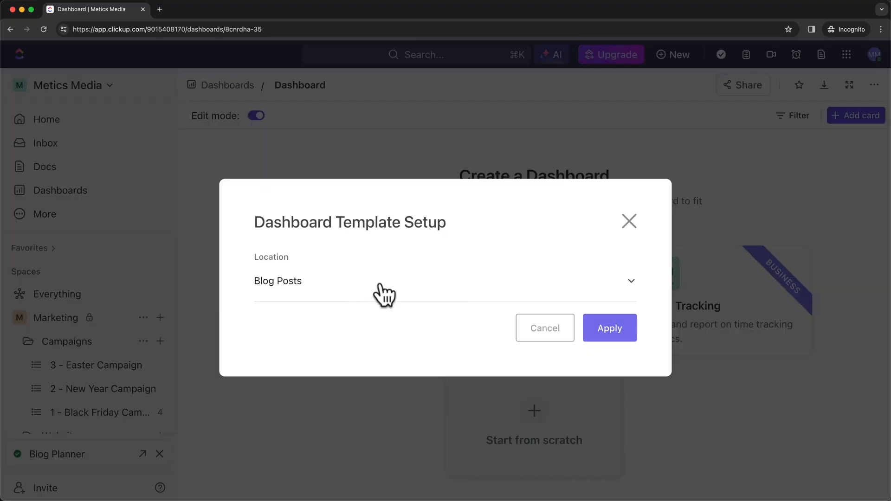
left_click(414, 294)
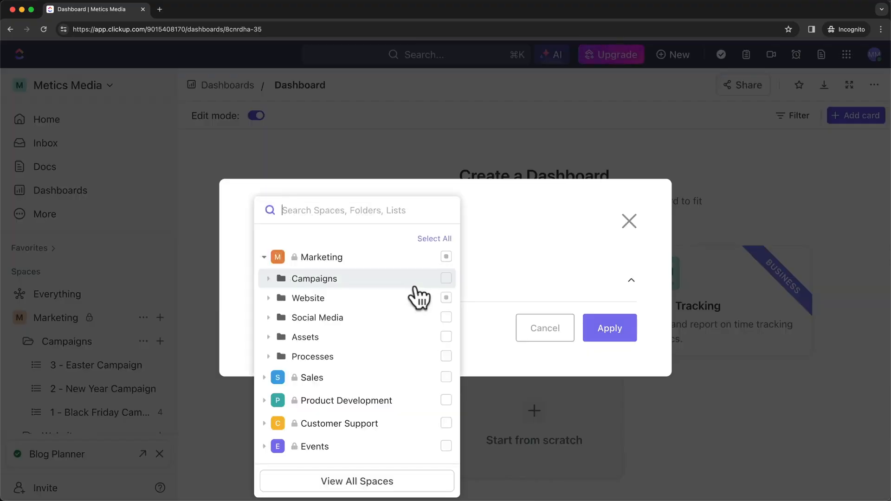
left_click(445, 258)
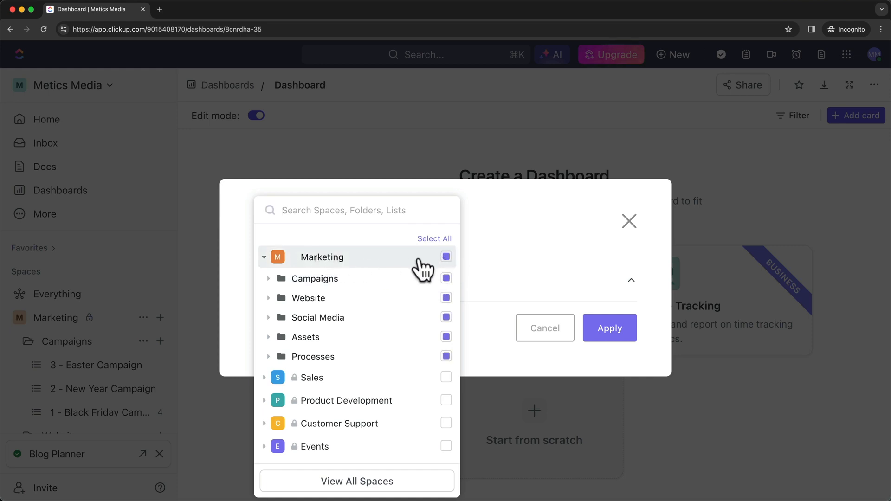
left_click(445, 257)
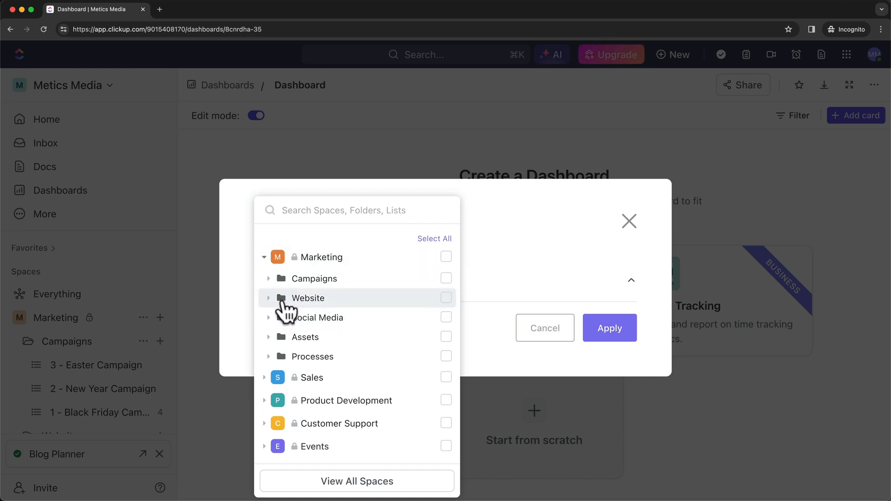
left_click(268, 298)
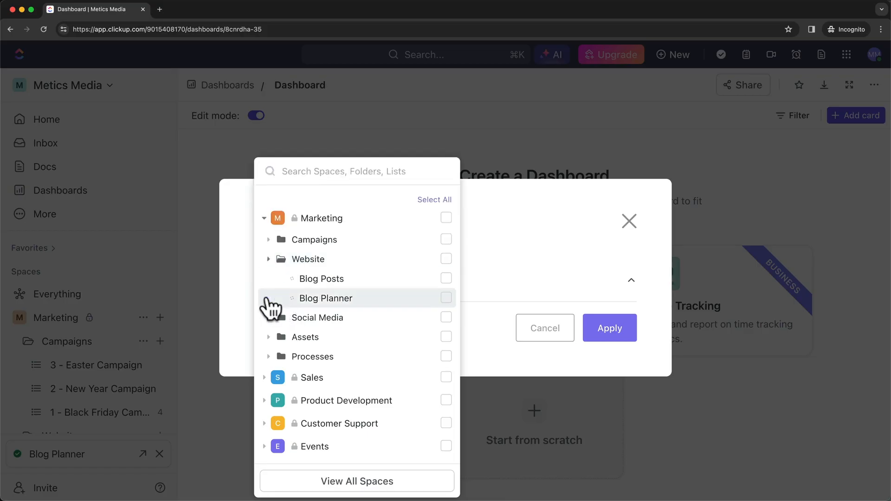
left_click(445, 299)
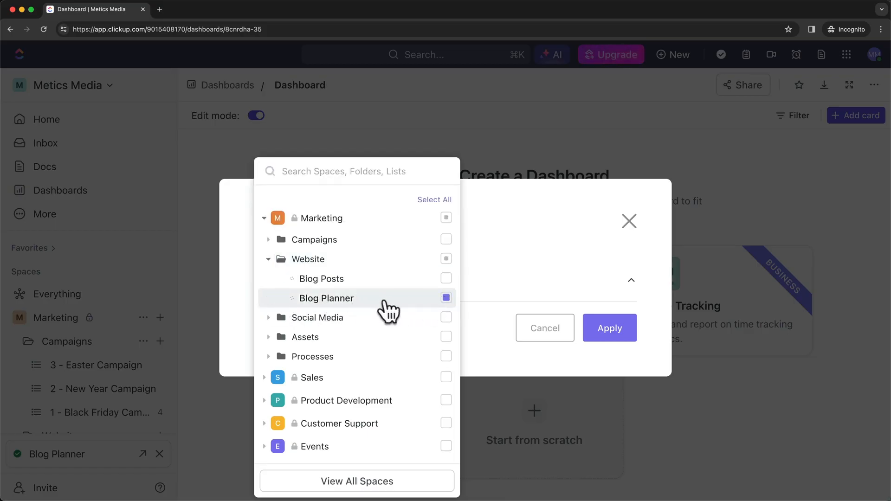
left_click(477, 319)
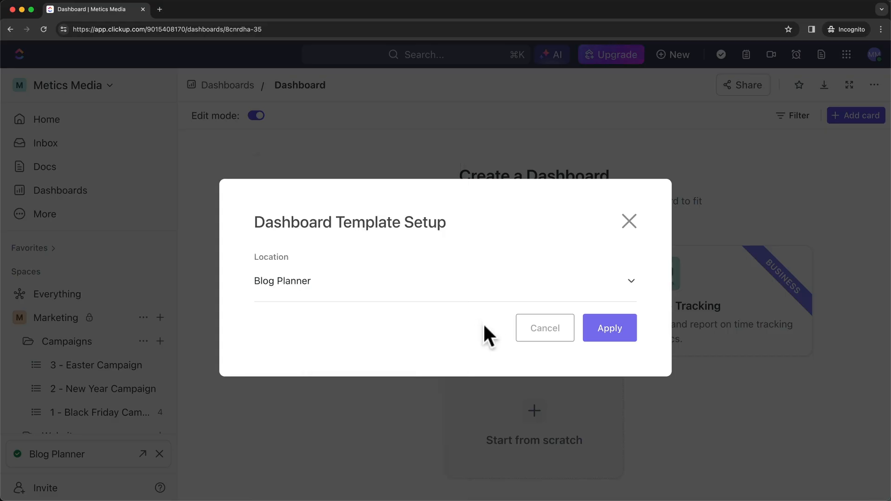
left_click(610, 330)
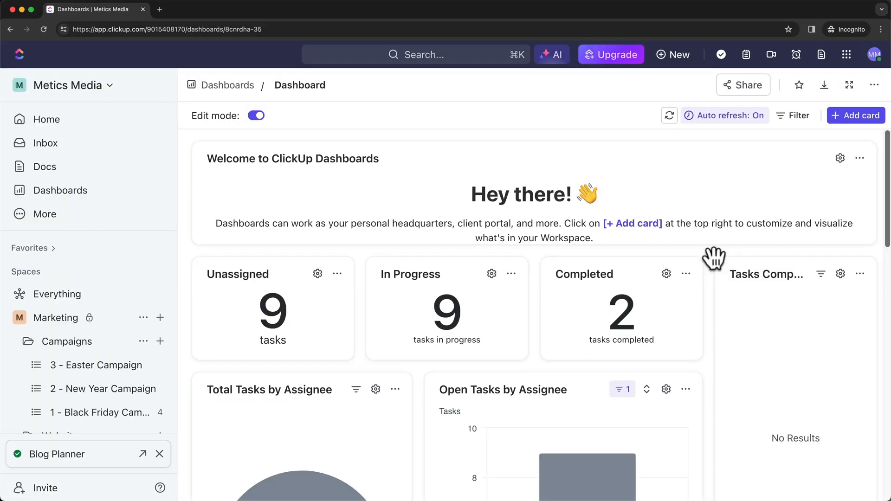
scroll(713, 258, "down", 2)
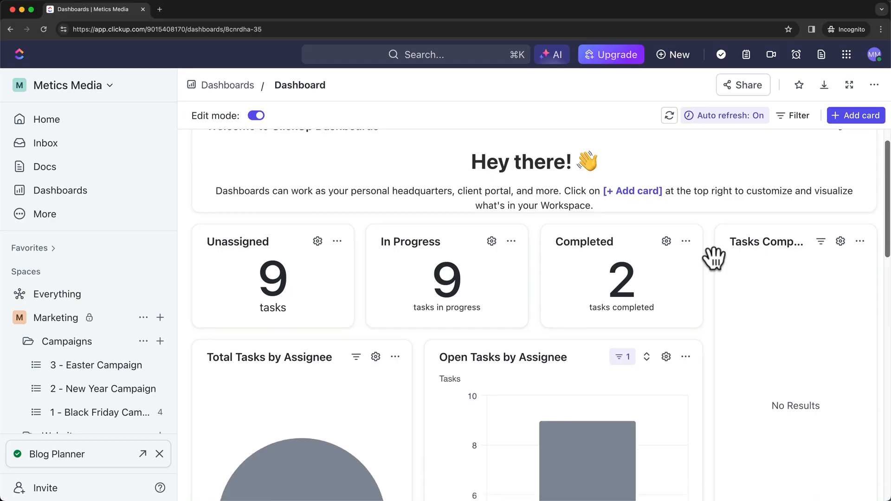
scroll(488, 346, "down", 2)
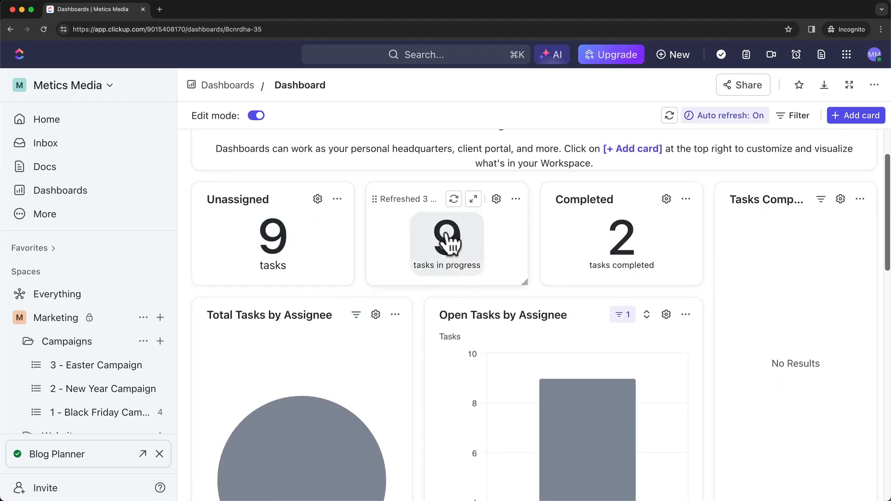
scroll(624, 232, "down", 5)
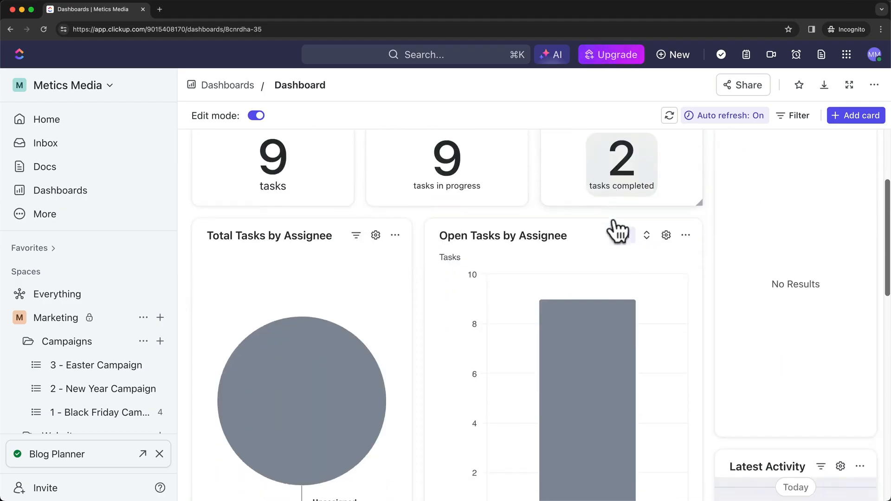
scroll(434, 205, "up", 1)
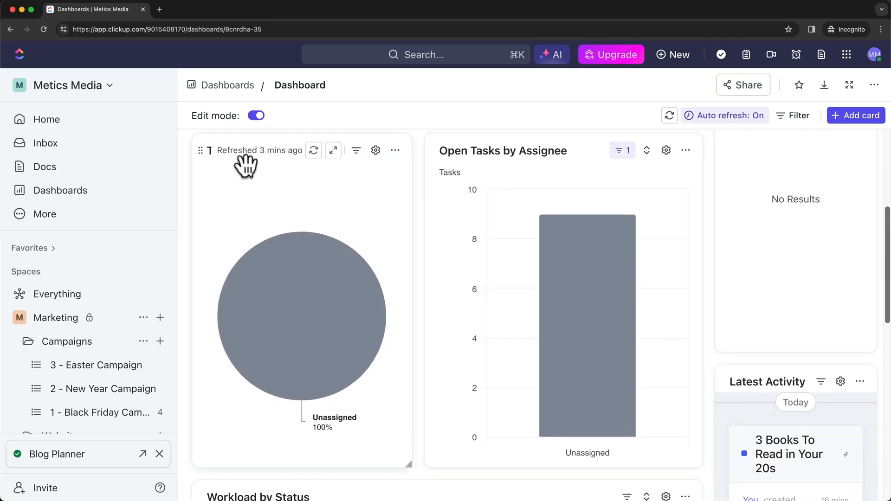
scroll(563, 225, "down", 6)
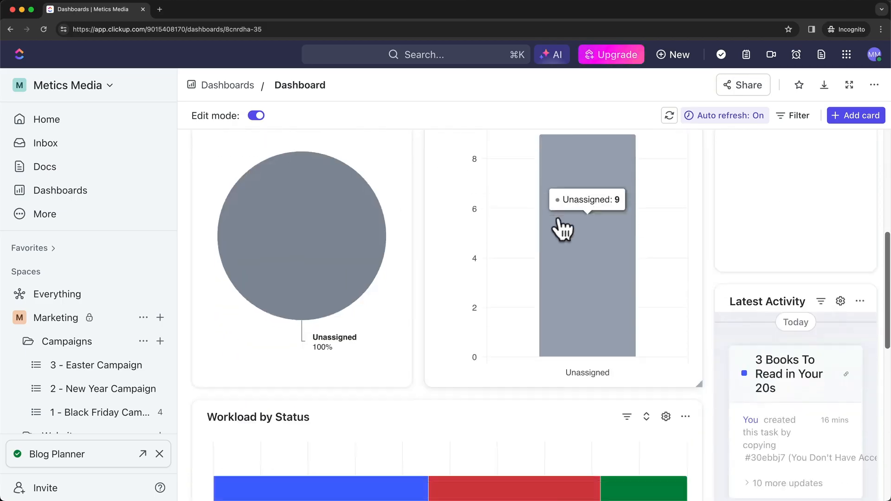
scroll(541, 293, "down", 4)
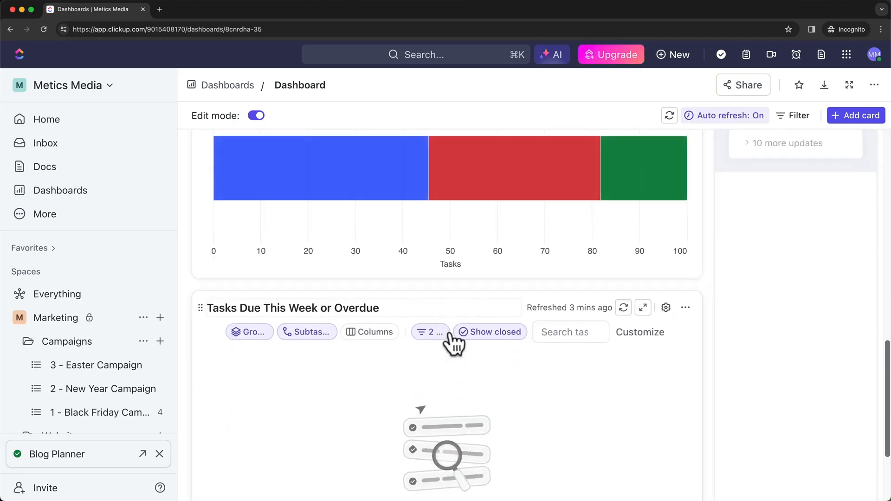
scroll(563, 312, "up", 3)
scroll(541, 300, "up", 1)
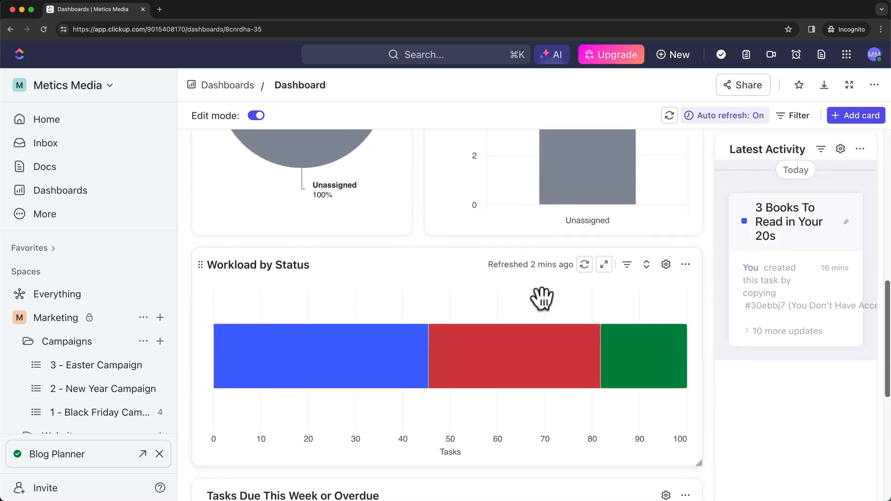
scroll(650, 260, "down", 6)
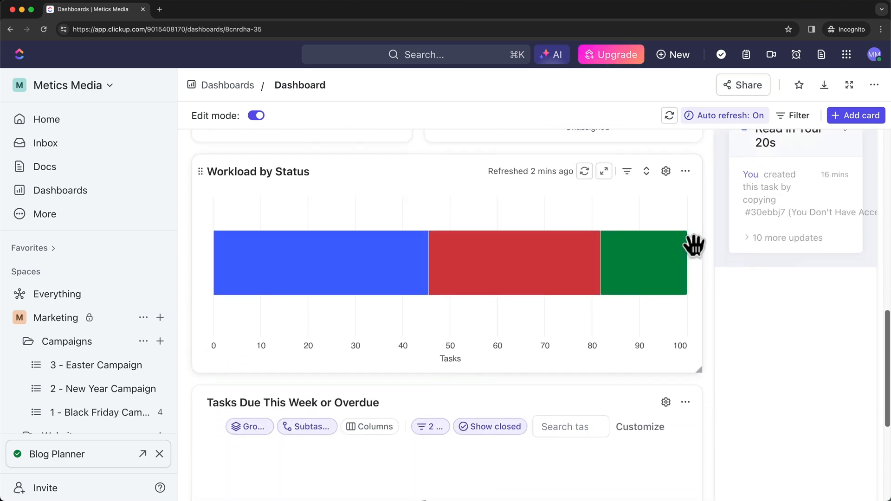
Add the Workload by Status bar chart card from the Statuses card category.
left_click(843, 121)
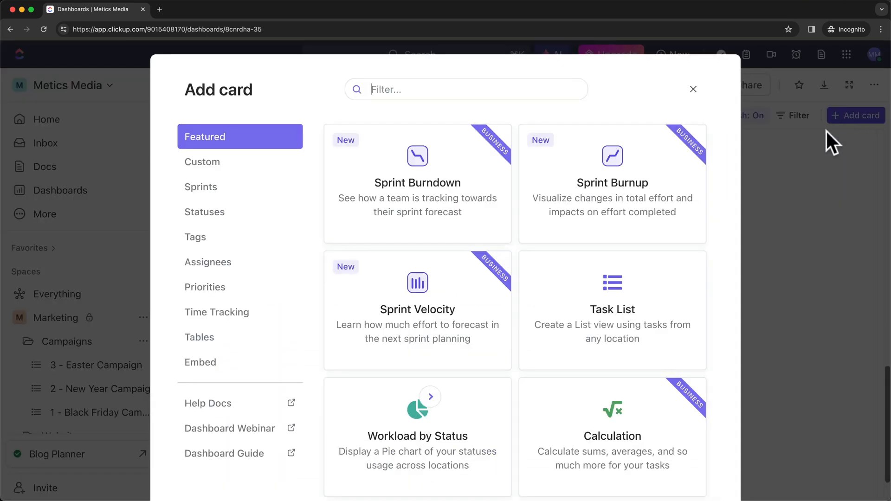
left_click(244, 162)
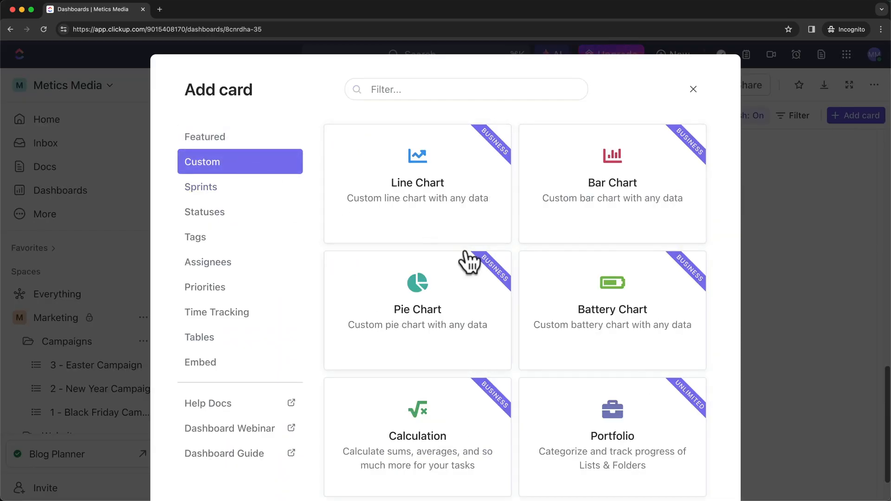
left_click(218, 188)
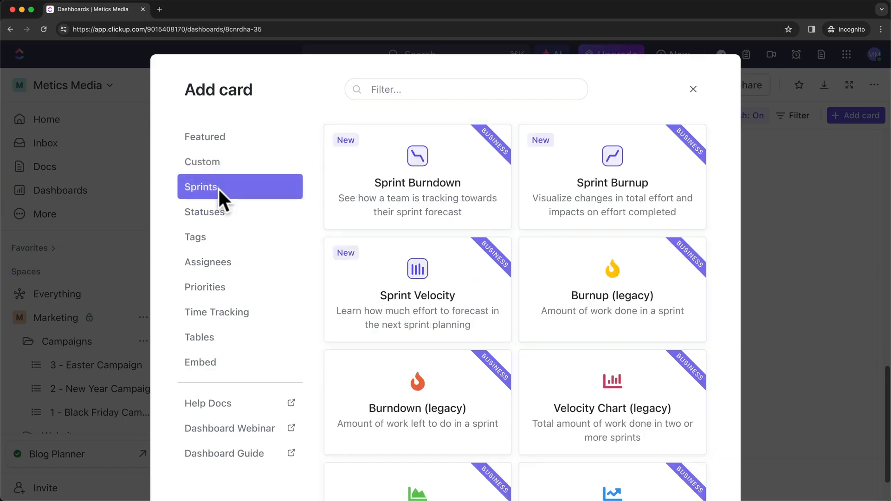
left_click(210, 211)
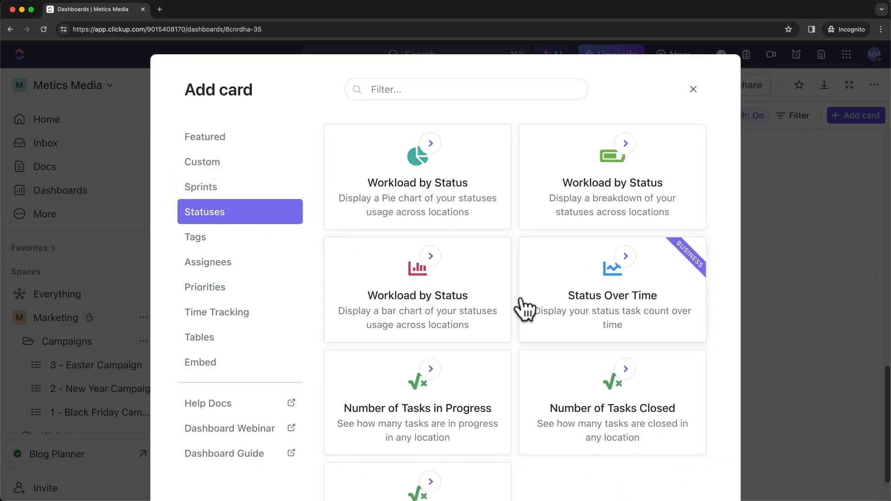
scroll(524, 309, "down", 1)
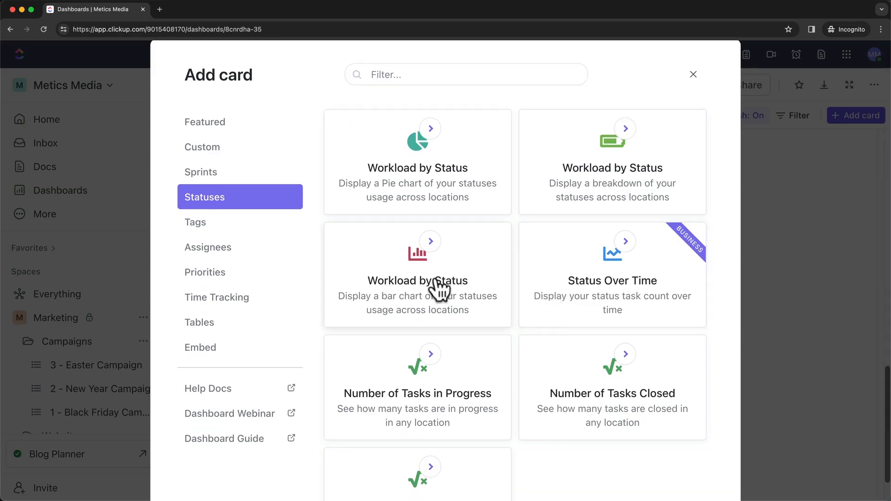
left_click(435, 283)
scroll(685, 345, "down", 4)
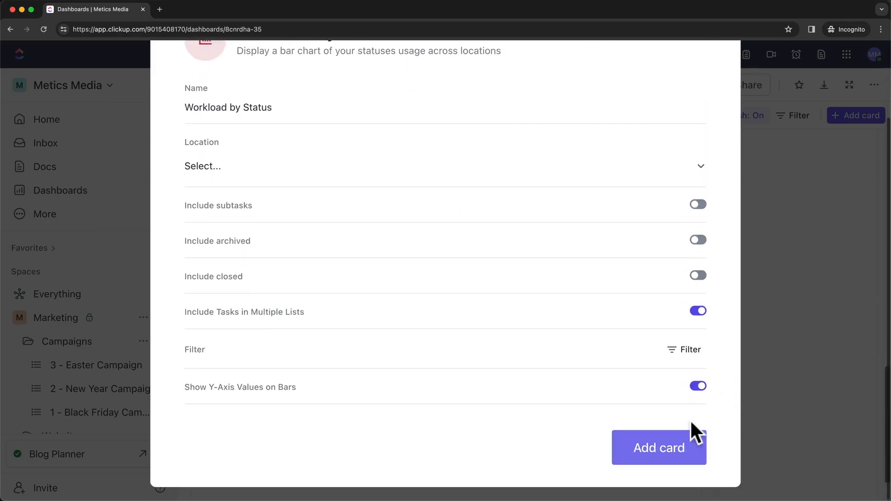
left_click(662, 457)
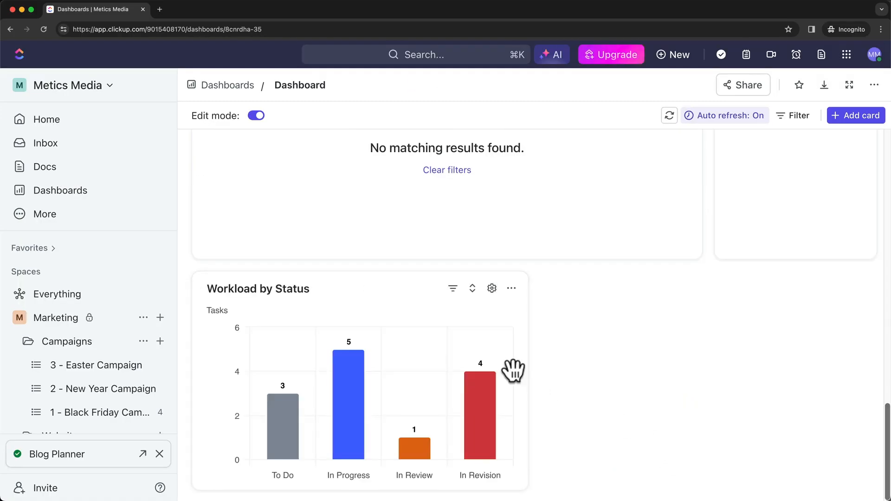
mouse_move(354, 374)
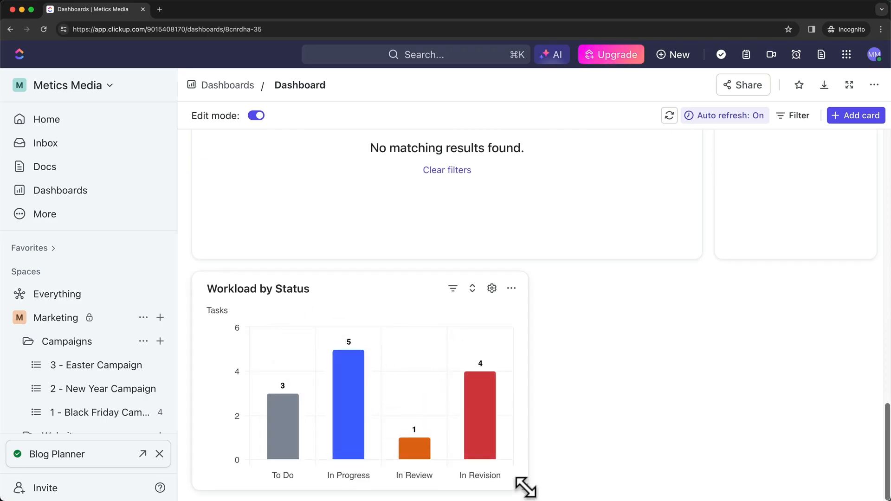
left_click_drag(525, 487, 489, 471)
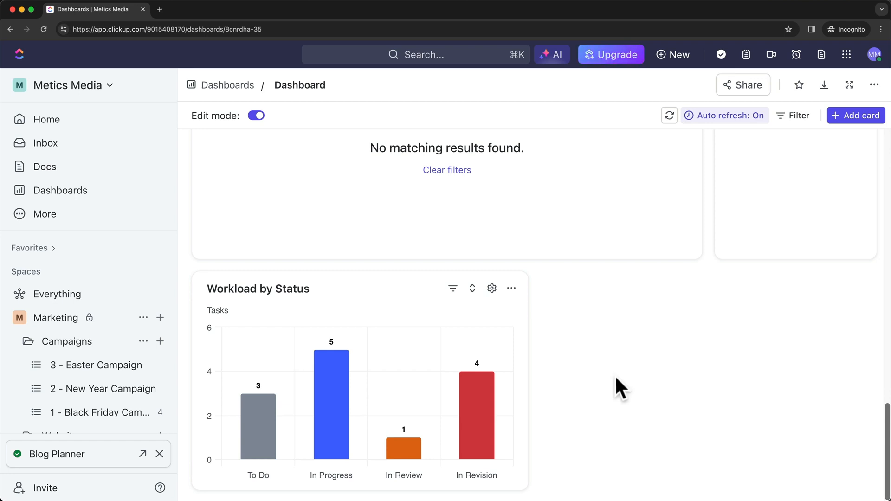
mouse_move(440, 351)
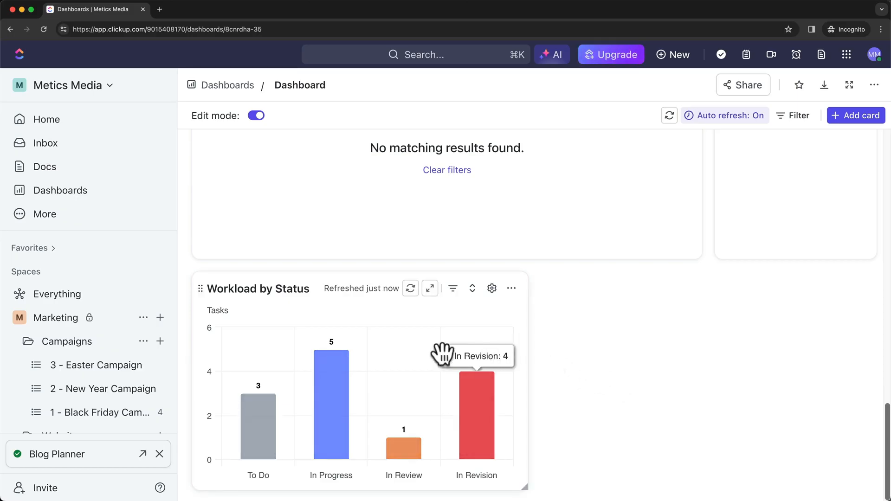
mouse_move(364, 382)
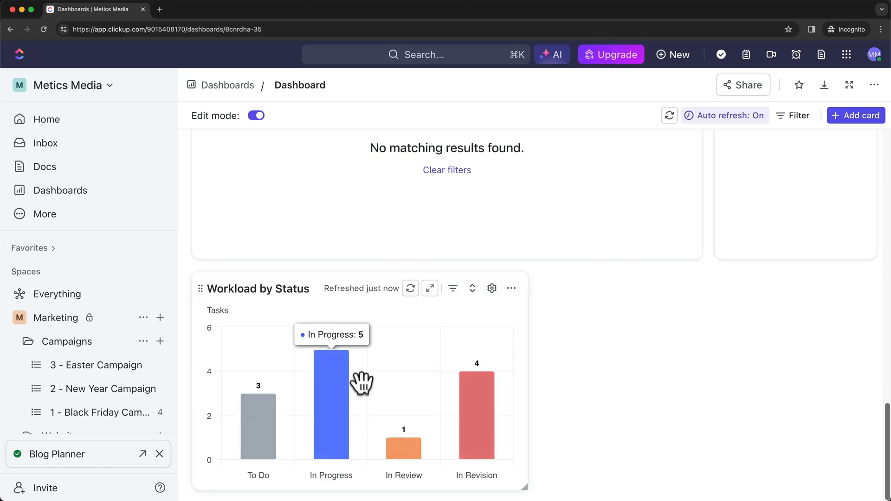
left_click(330, 408)
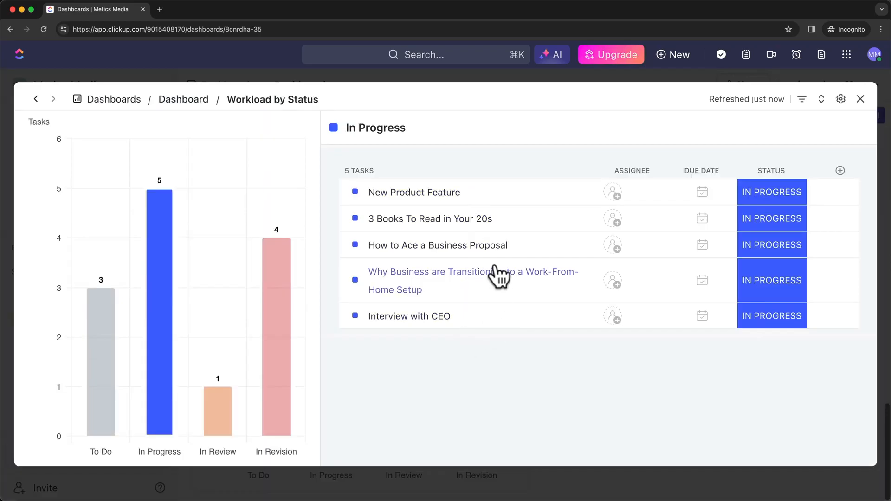
left_click(281, 278)
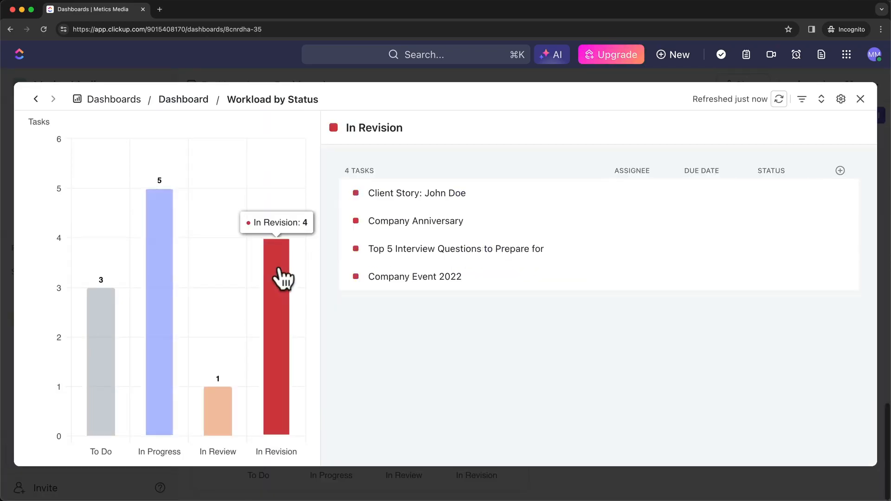
left_click(425, 195)
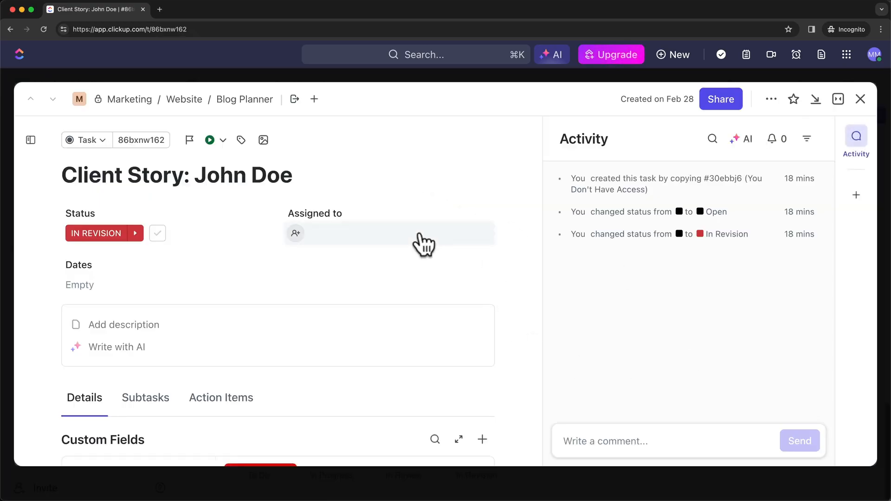
scroll(422, 340, "down", 5)
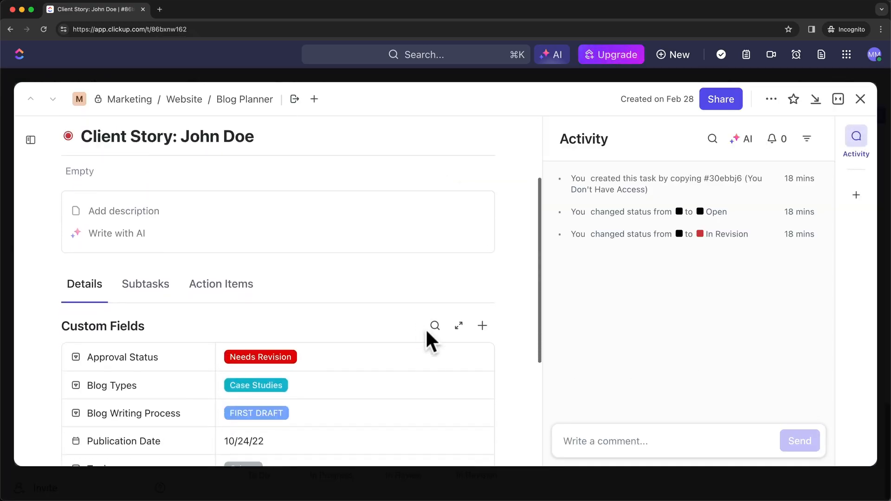
scroll(425, 328, "up", 5)
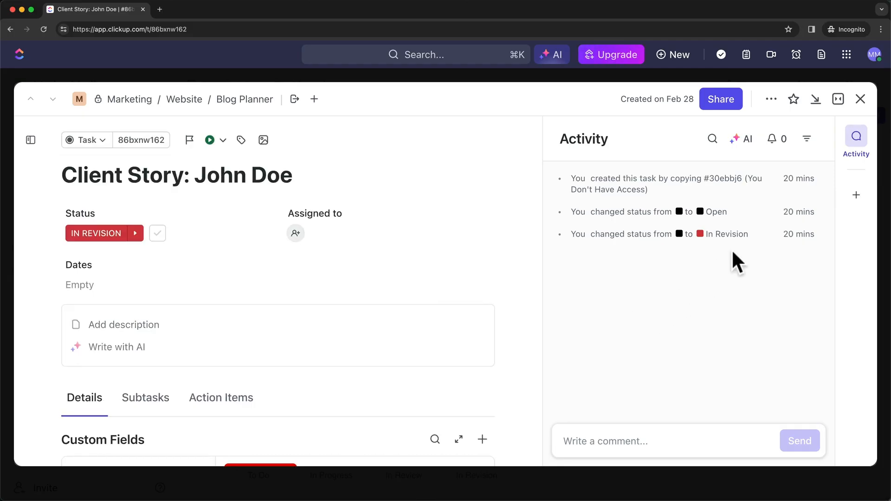
left_click(861, 99)
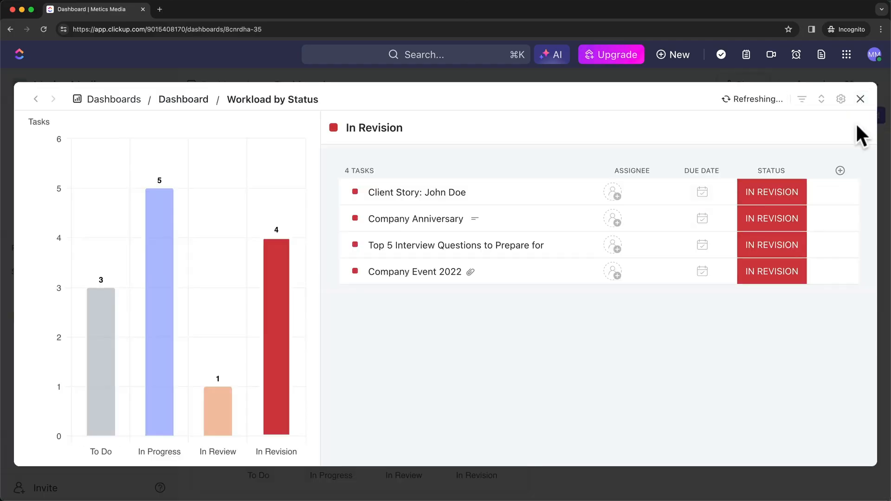
left_click(860, 99)
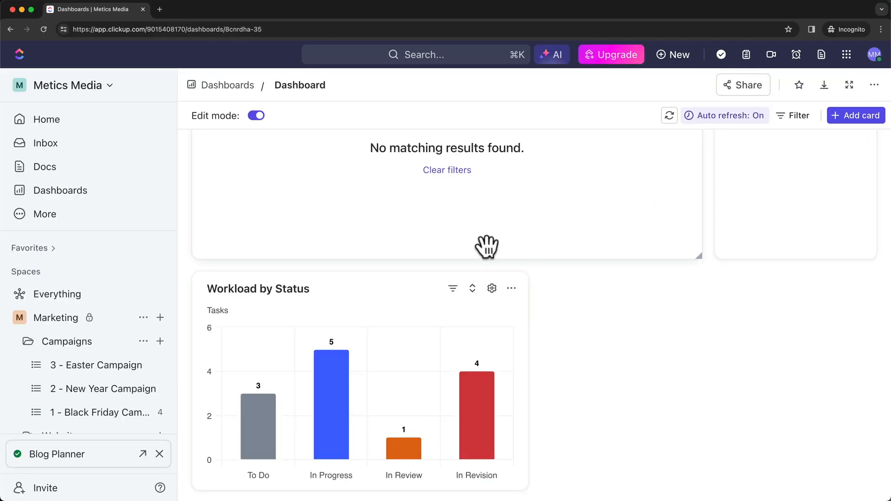
In the Dashboards overview, rename the dashboard to 'Blog Post Planner'.
left_click(91, 190)
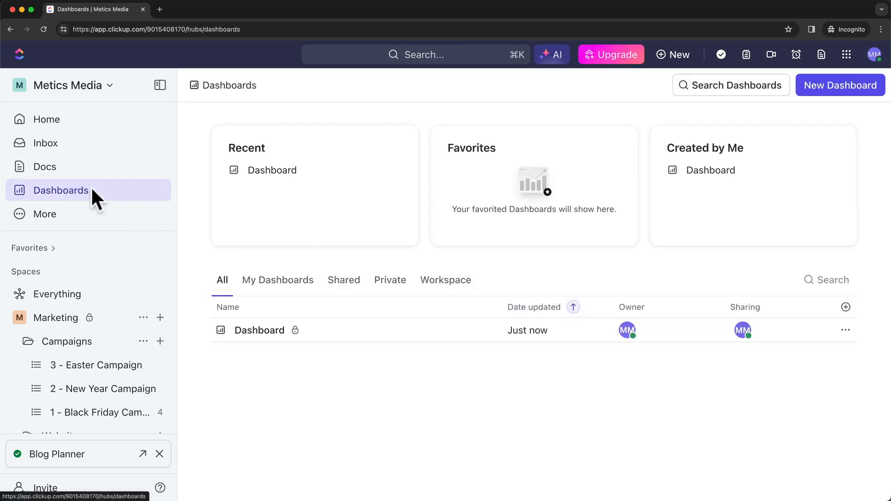
mouse_move(243, 338)
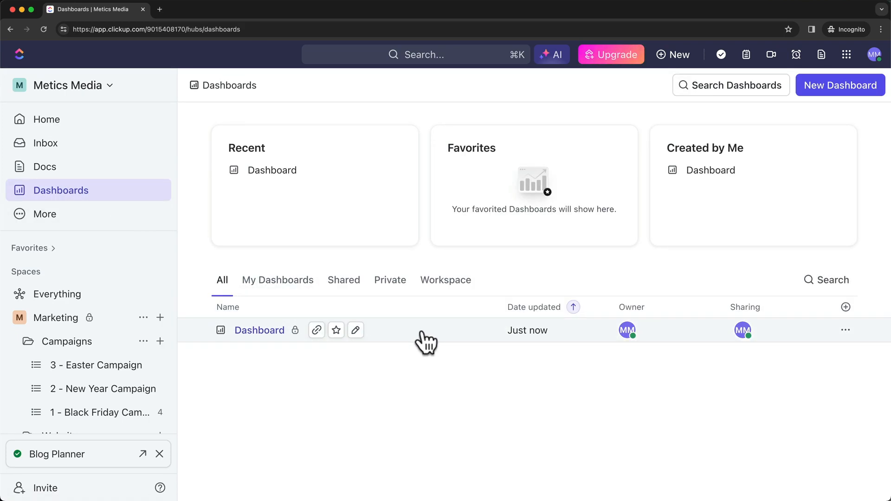
left_click(356, 330)
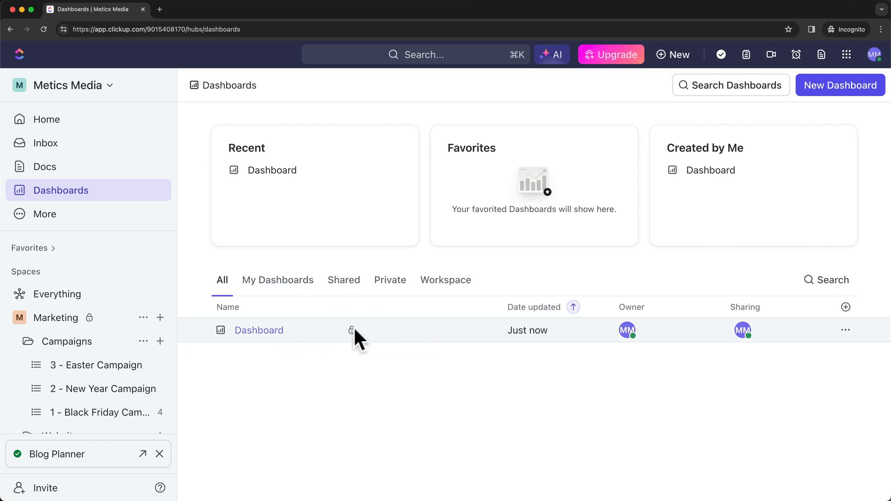
key("BackSpace")
key("BackSpace")
key("BackSpace")
key("BackSpace")
key("BackSpace")
key("BackSpace")
key("BackSpace")
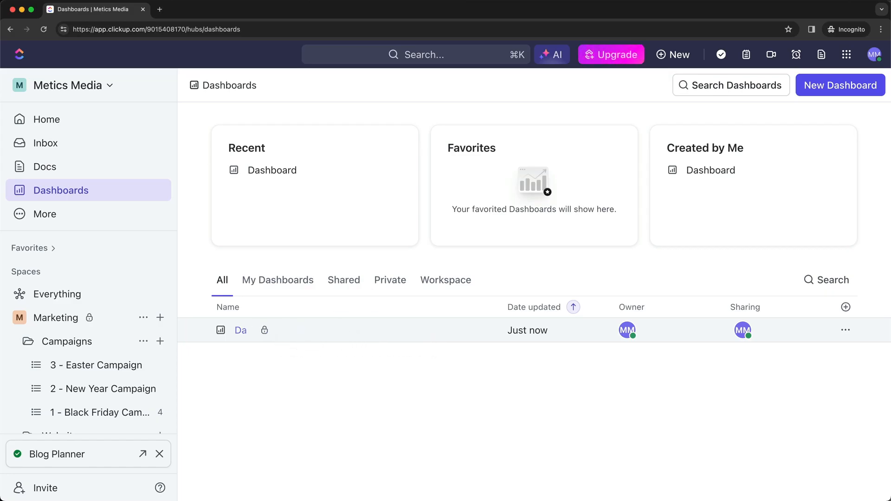
type("Blog Post Planne")
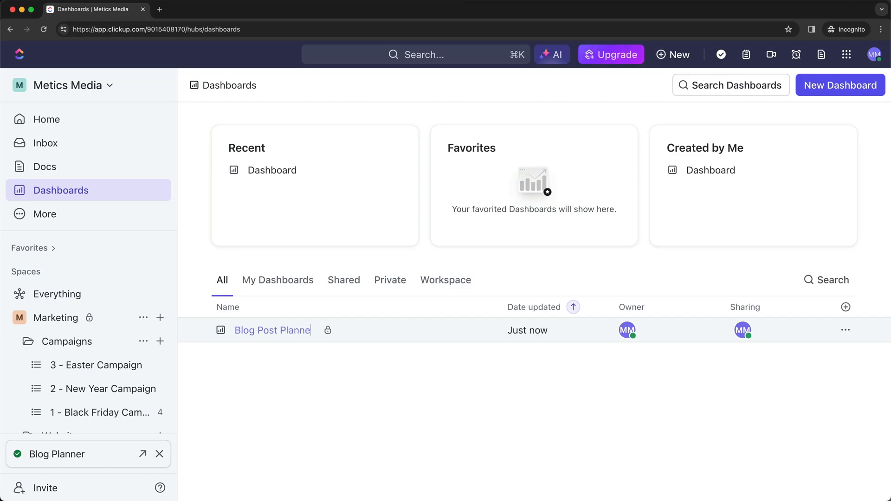
type("r")
key("Return")
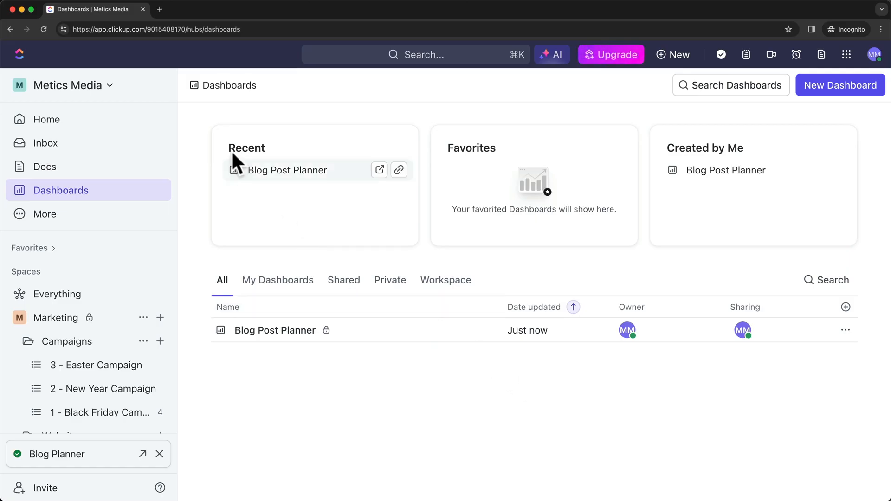
Through Manage users, invite the new person's e-mail address to the workspace as a Member.
left_click(97, 86)
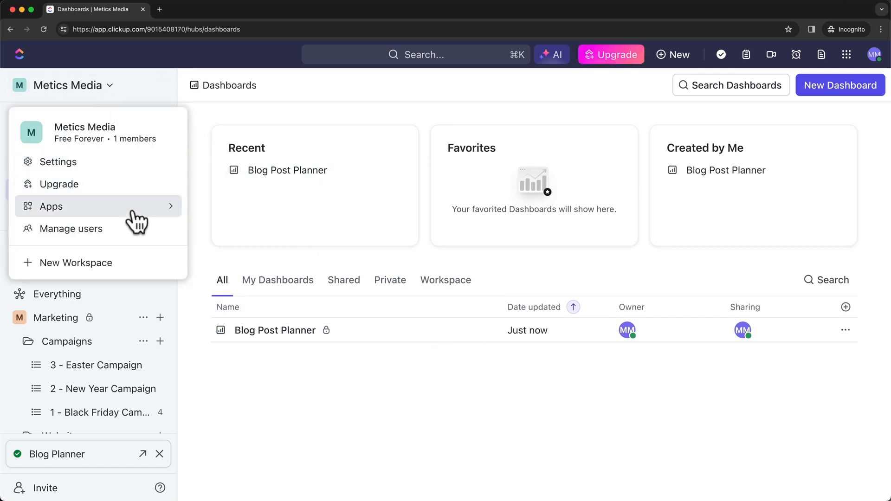
left_click(160, 244)
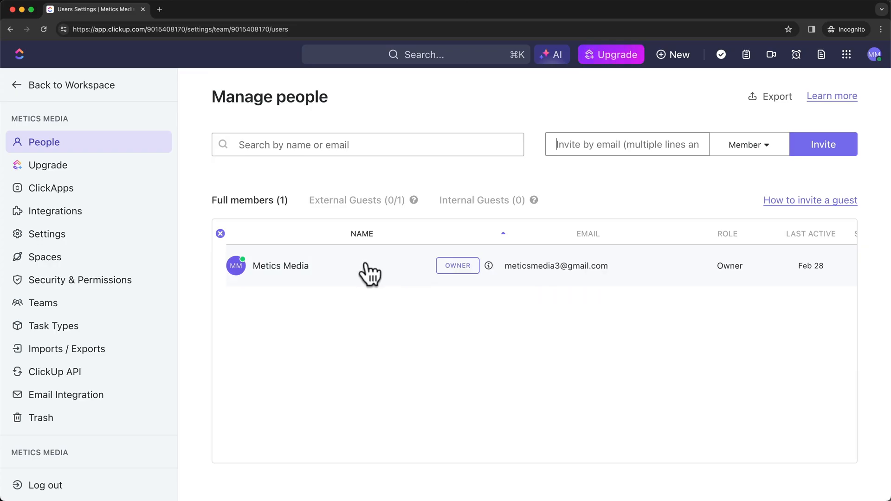
left_click(602, 148)
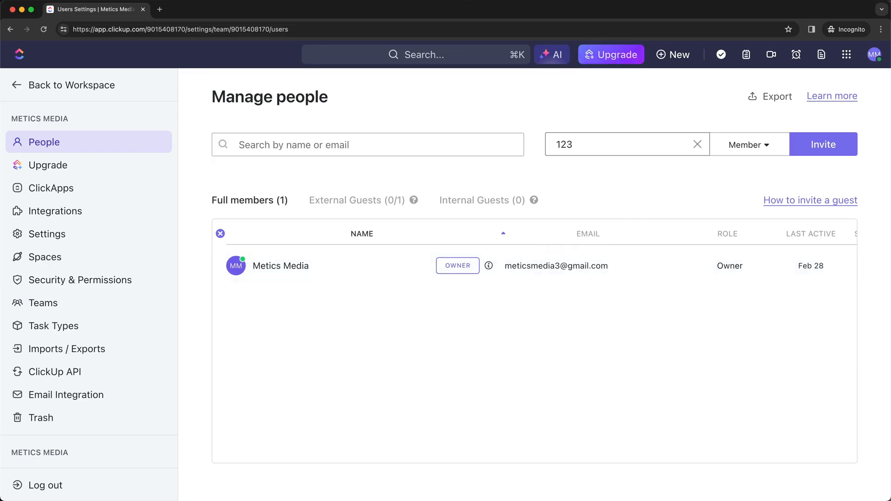
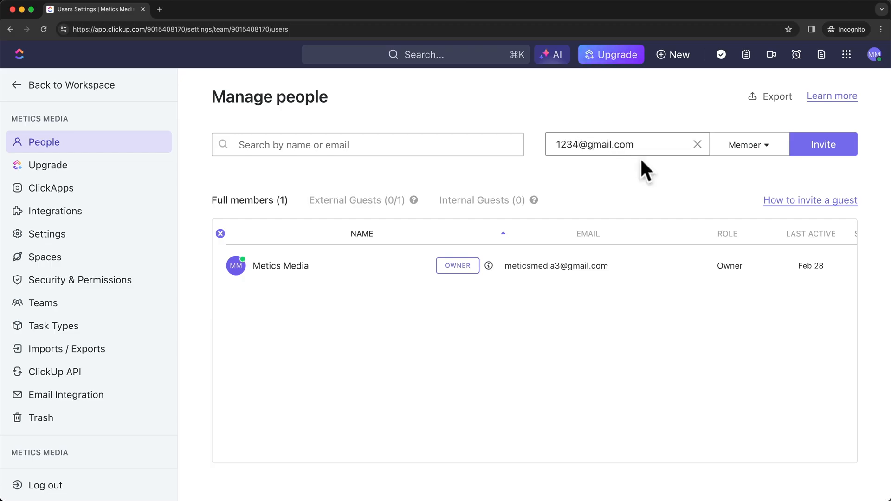
left_click(748, 145)
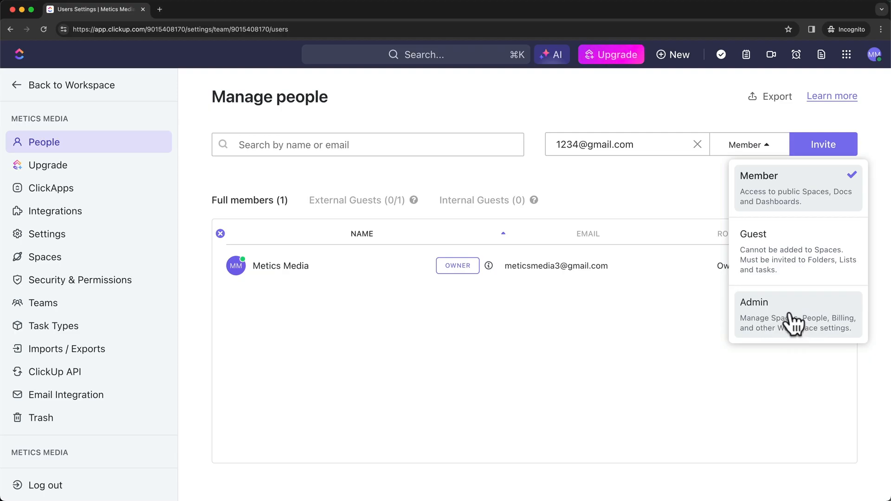
left_click(805, 203)
left_click(820, 149)
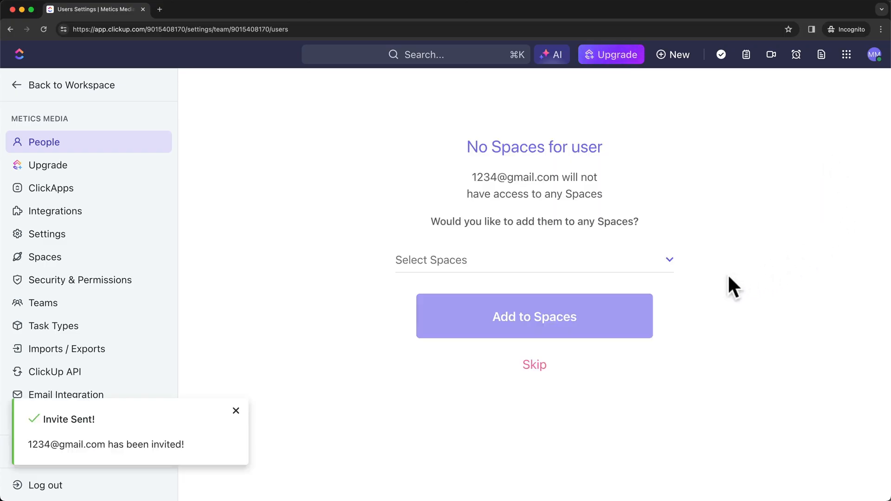
Add the invitee to the Marketing space so they appear as a pending Member.
left_click(591, 261)
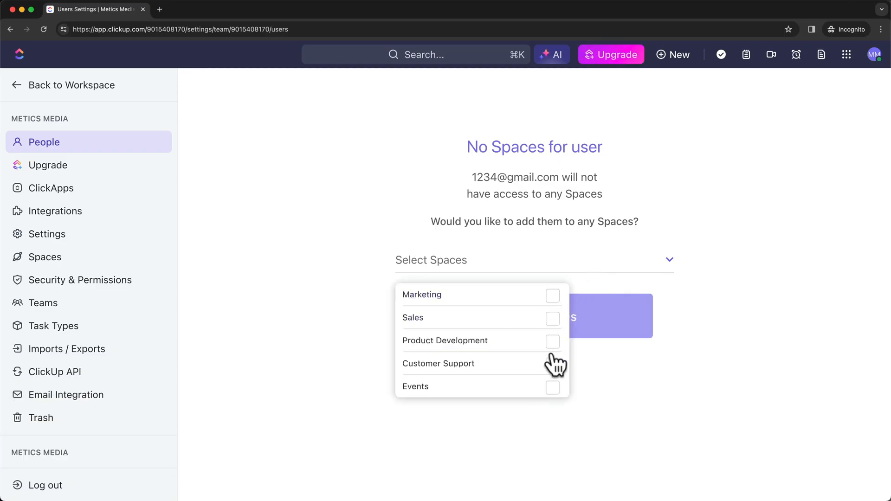
left_click(553, 295)
left_click(689, 305)
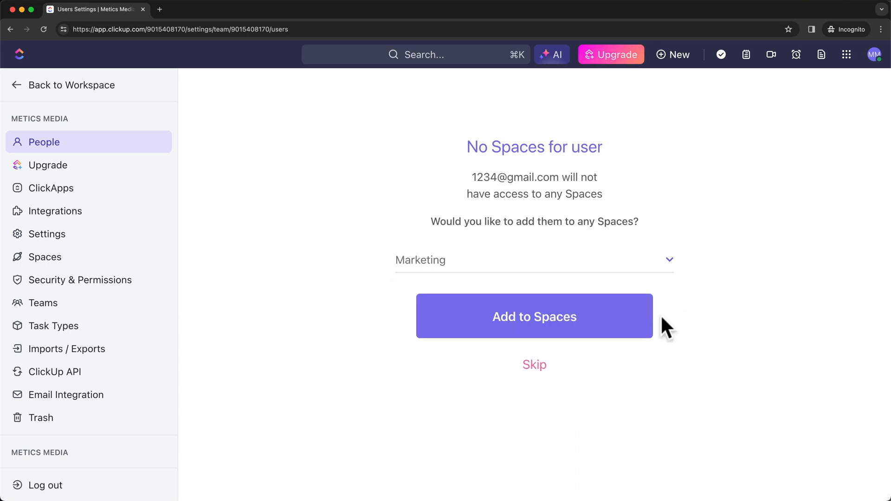
left_click(551, 330)
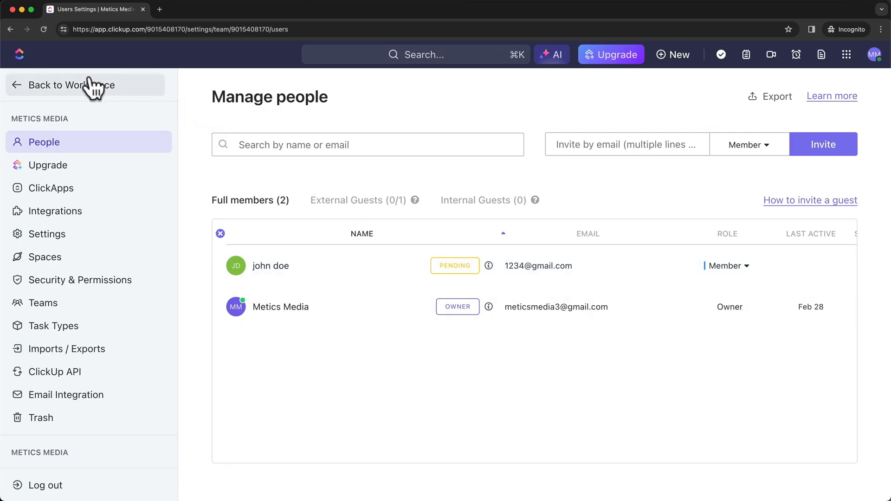
Make the Events space public through its Sharing & Permissions settings.
left_click(23, 87)
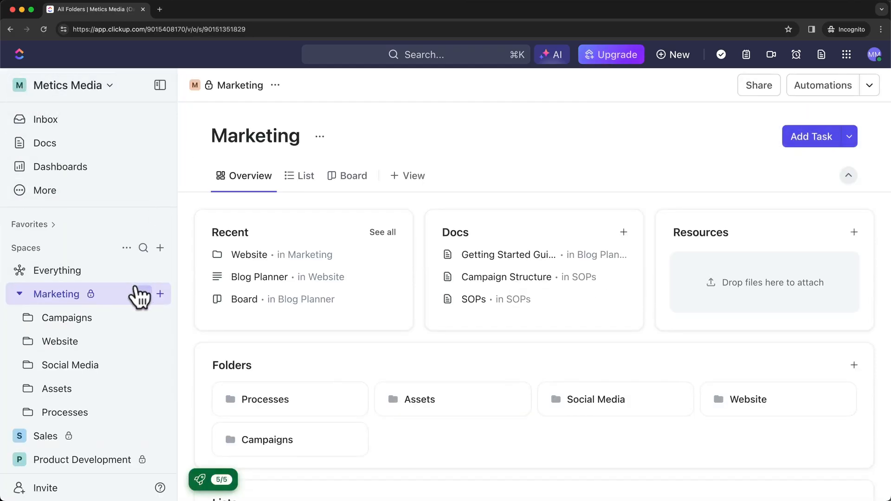
scroll(135, 301, "down", 3)
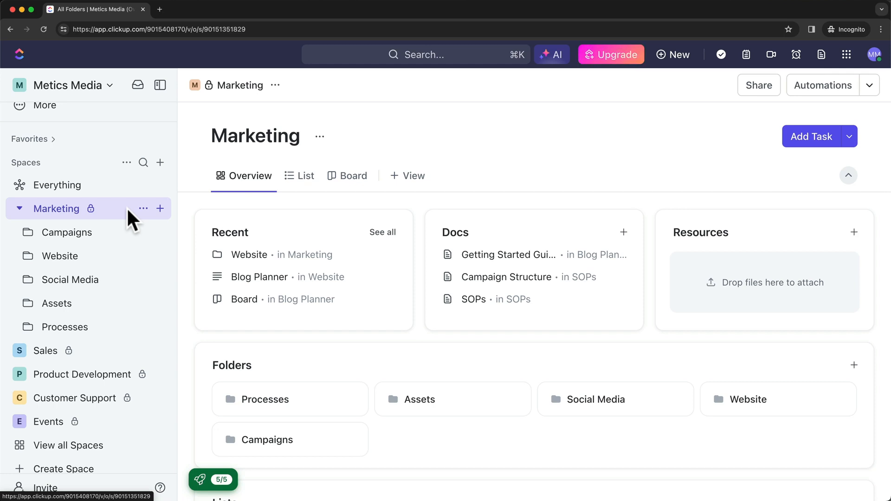
scroll(138, 302, "down", 1)
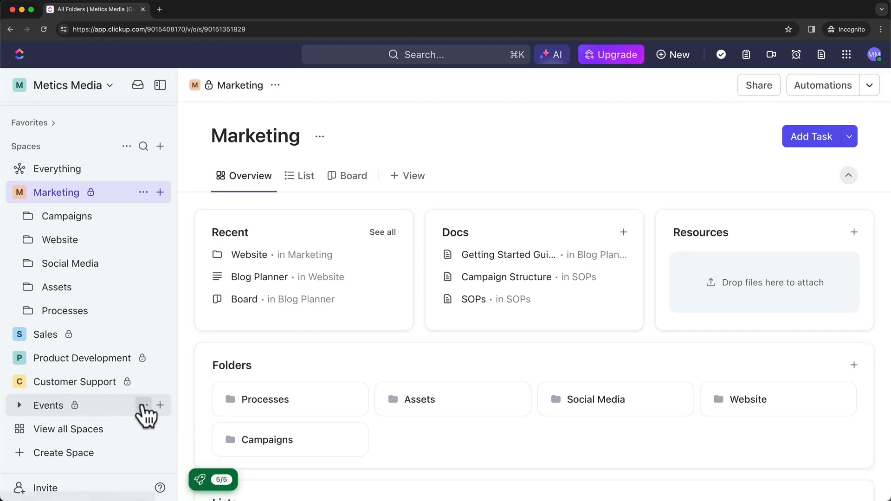
left_click(143, 406)
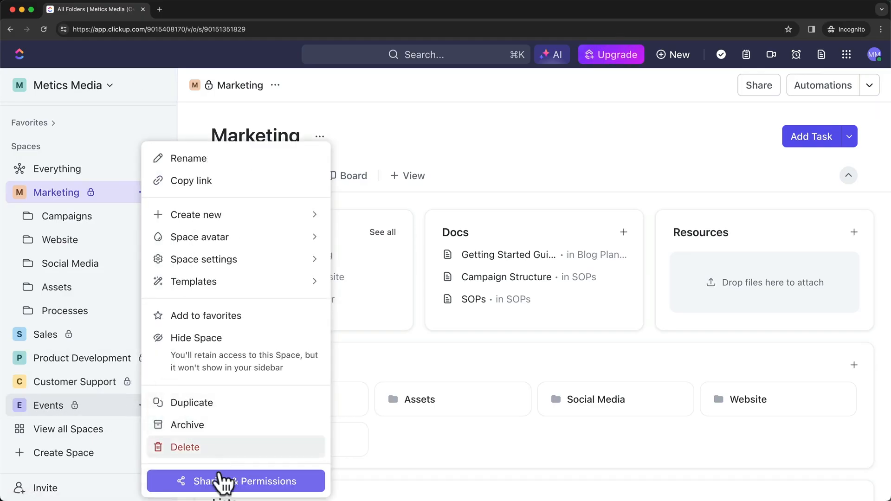
left_click(243, 486)
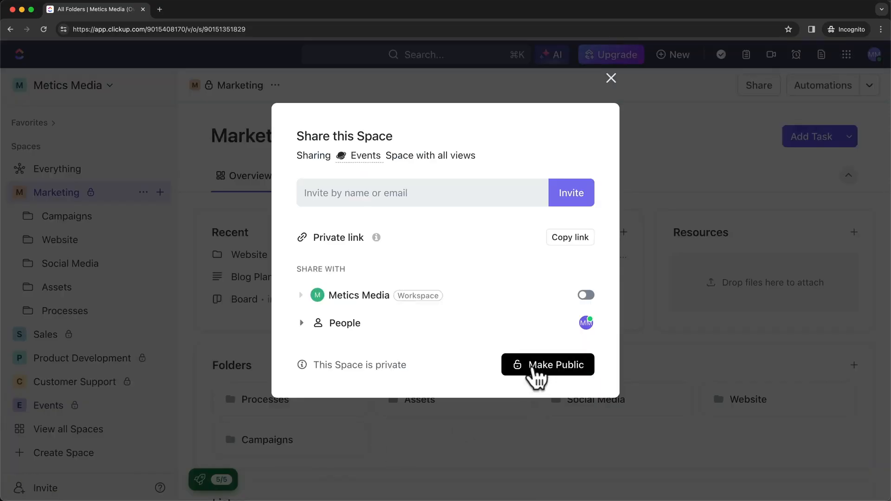
left_click(532, 366)
left_click(610, 78)
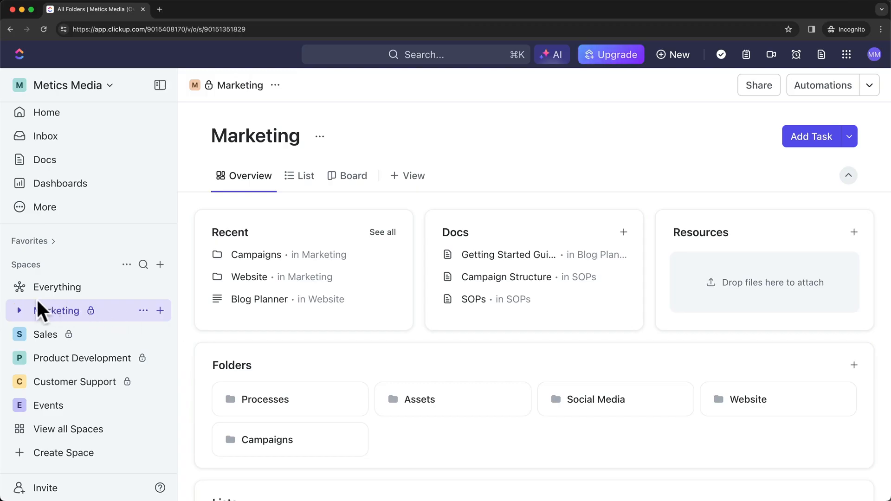
Open Sharing & Permissions for the 3 - Easter Campaign list in the Marketing space.
left_click(15, 314)
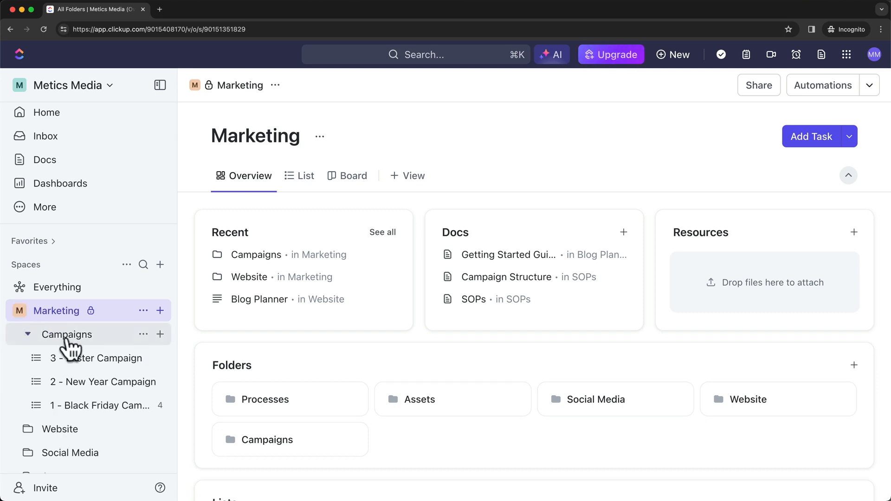
scroll(95, 390, "down", 2)
scroll(95, 390, "down", 3)
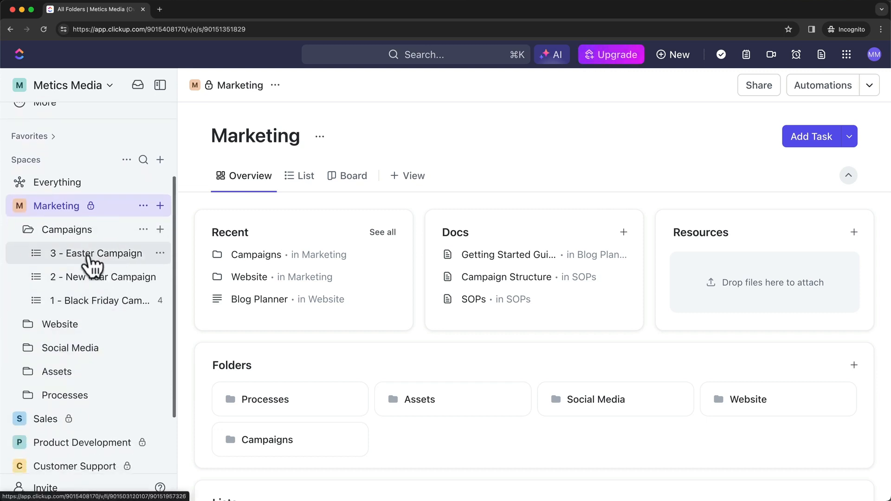
left_click(156, 254)
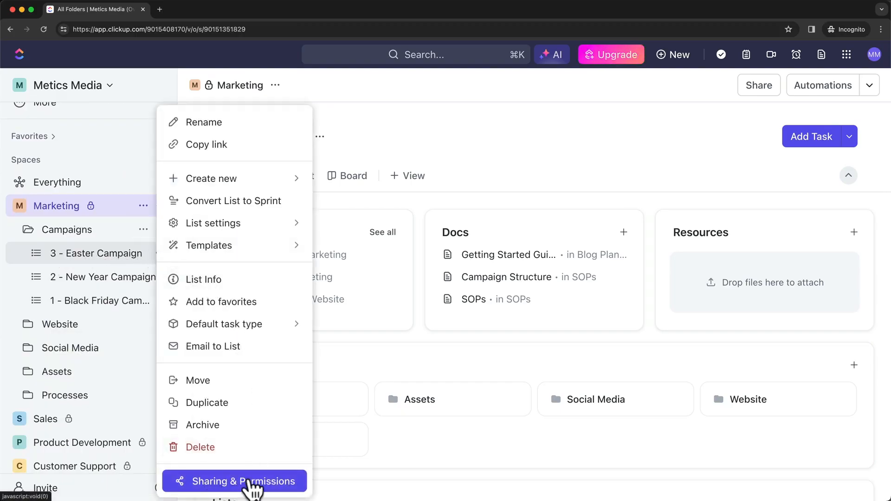
left_click(226, 483)
Invite the person by their e-mail as a Guest with Full permission, then close sharing.
left_click(424, 195)
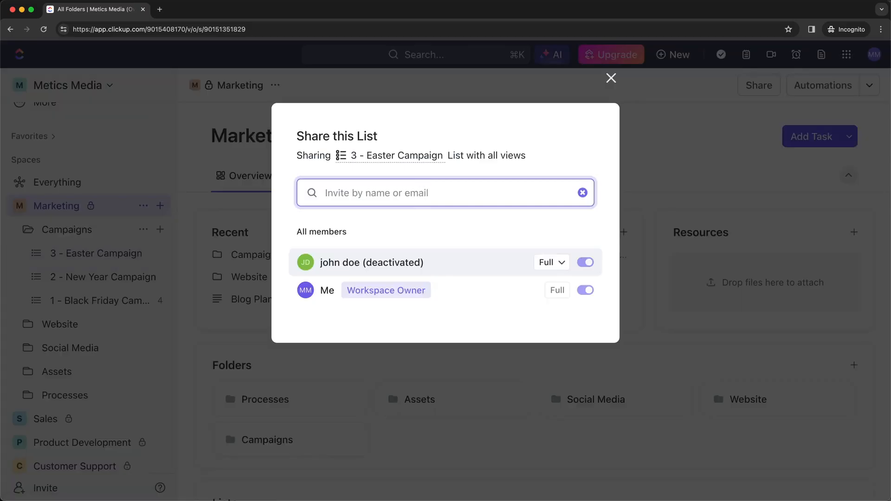
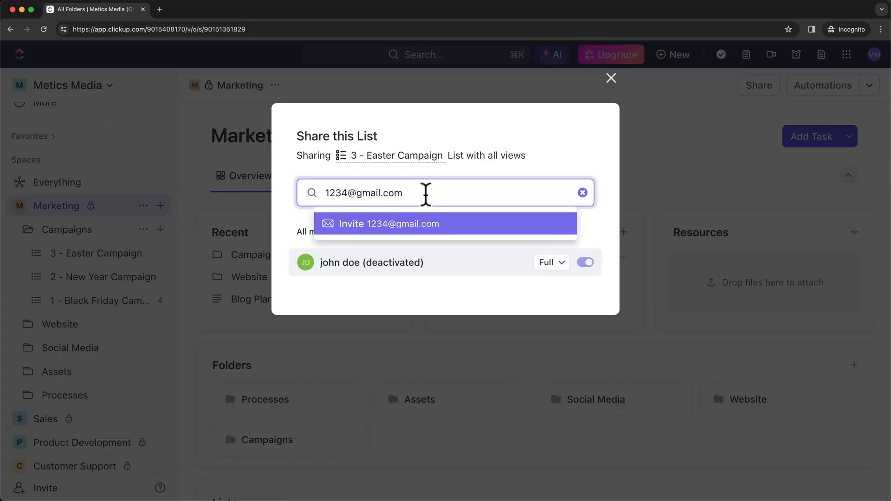
left_click(436, 227)
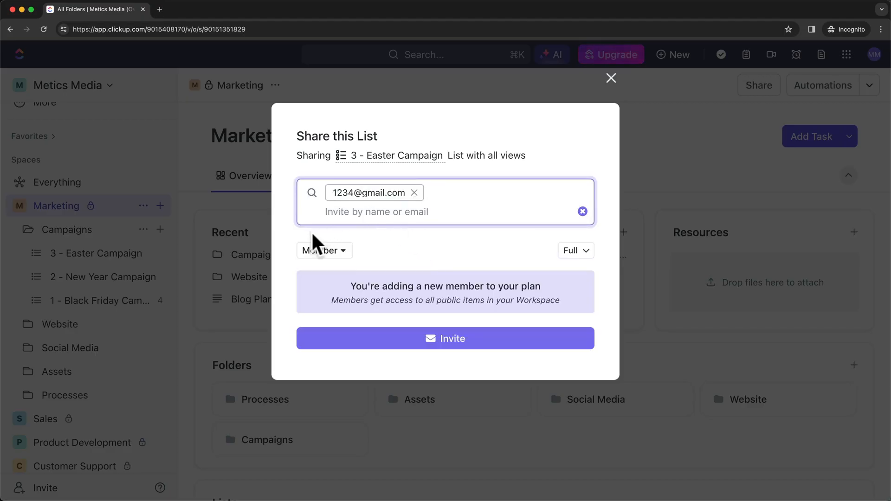
left_click(327, 253)
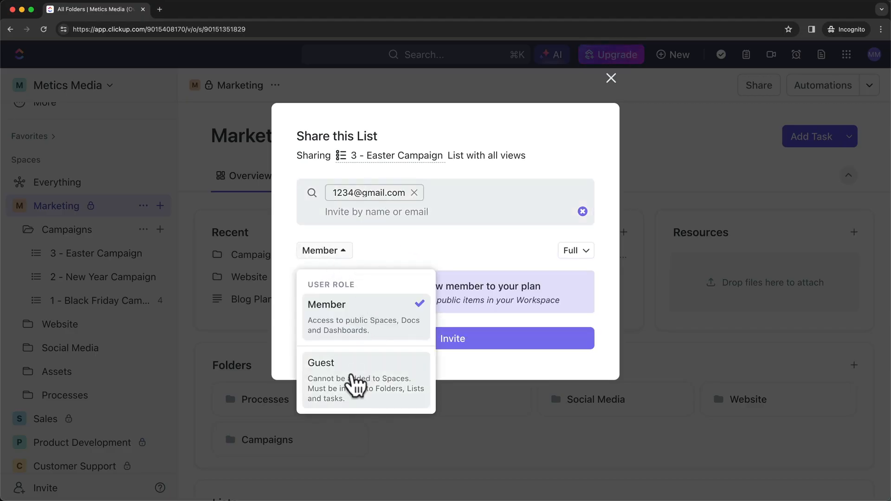
left_click(357, 382)
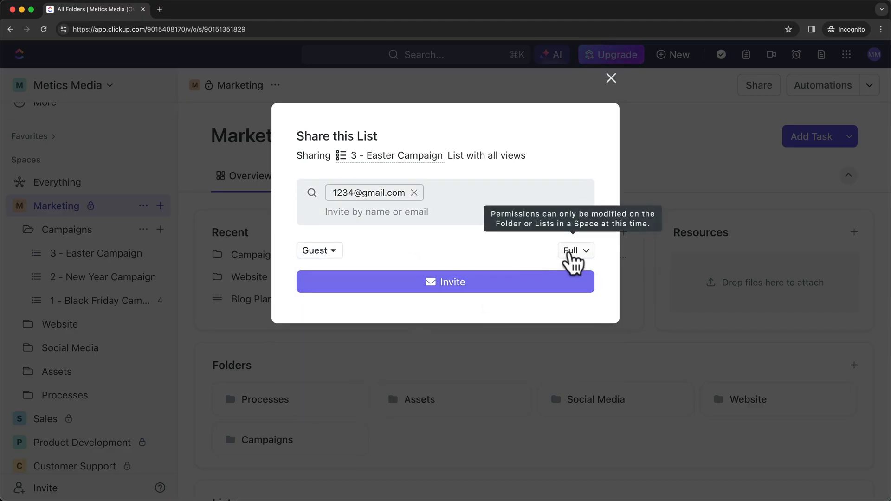
left_click(572, 257)
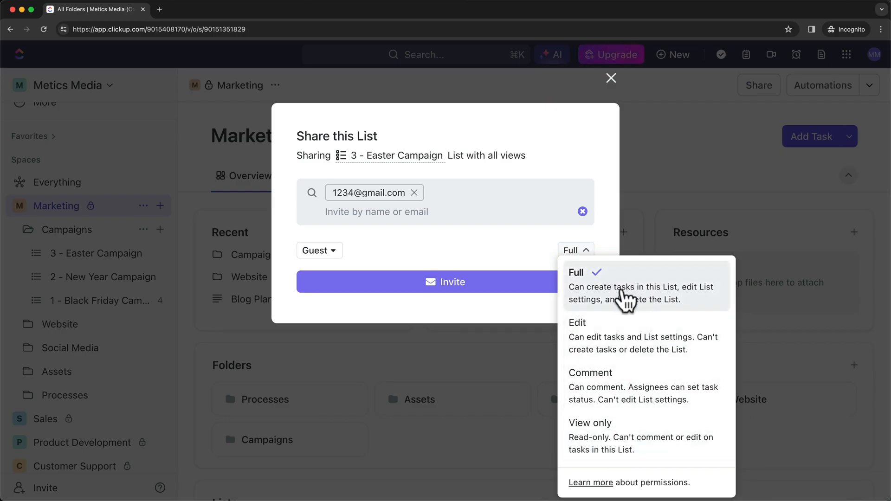
left_click(517, 257)
left_click(453, 284)
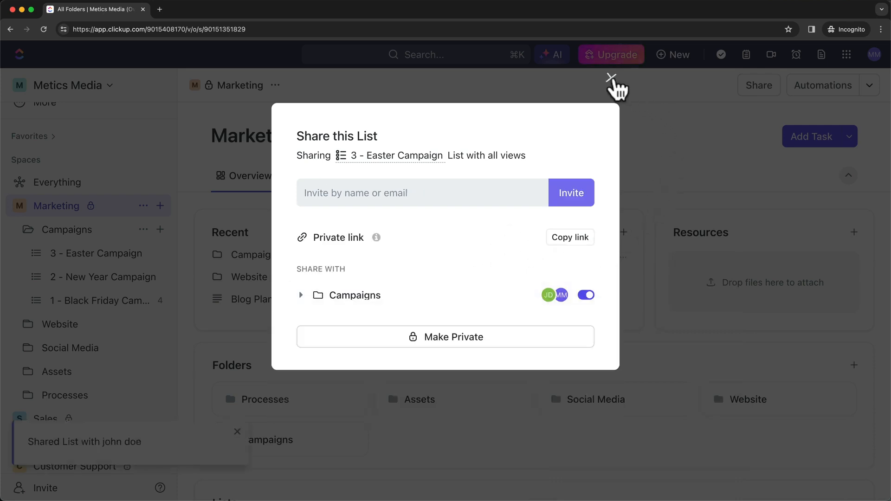
left_click(611, 79)
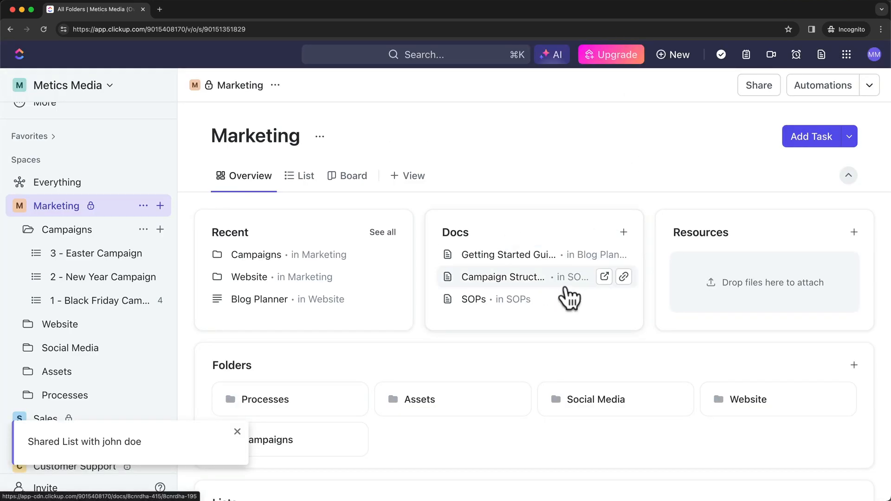